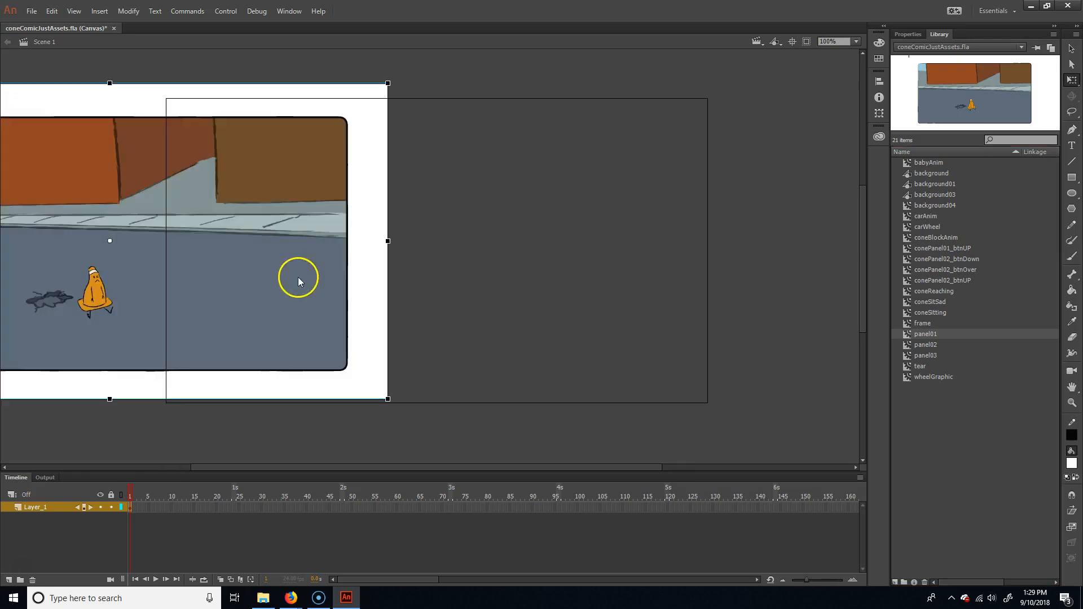
Reposition panel01 over the stage's left side and place panel02 from the library directly to its right.
left_click_drag(250, 253, 573, 244)
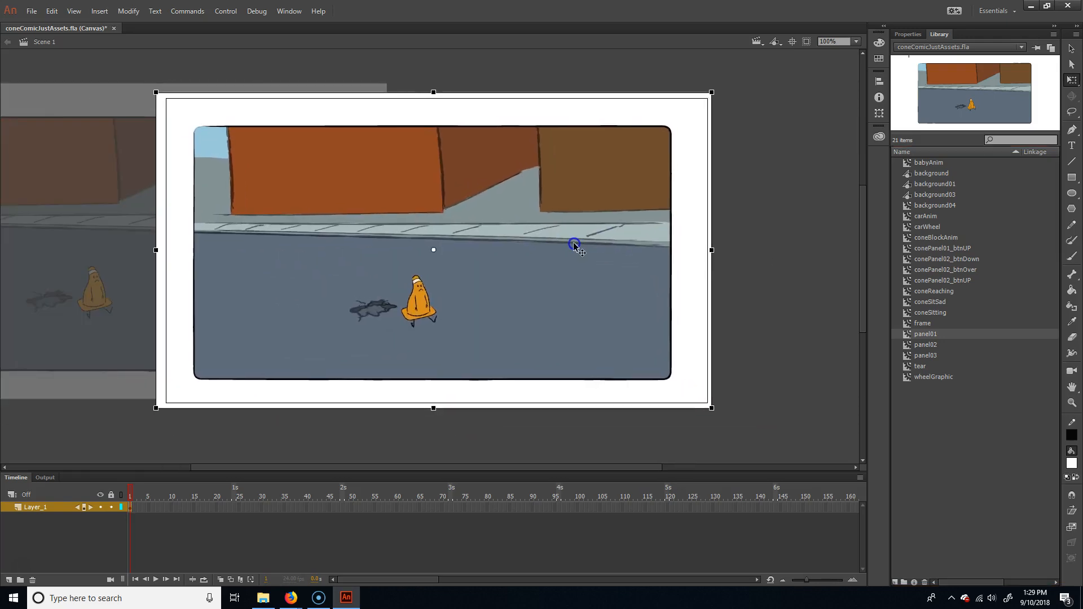
left_click_drag(500, 241, 258, 243)
left_click(940, 345)
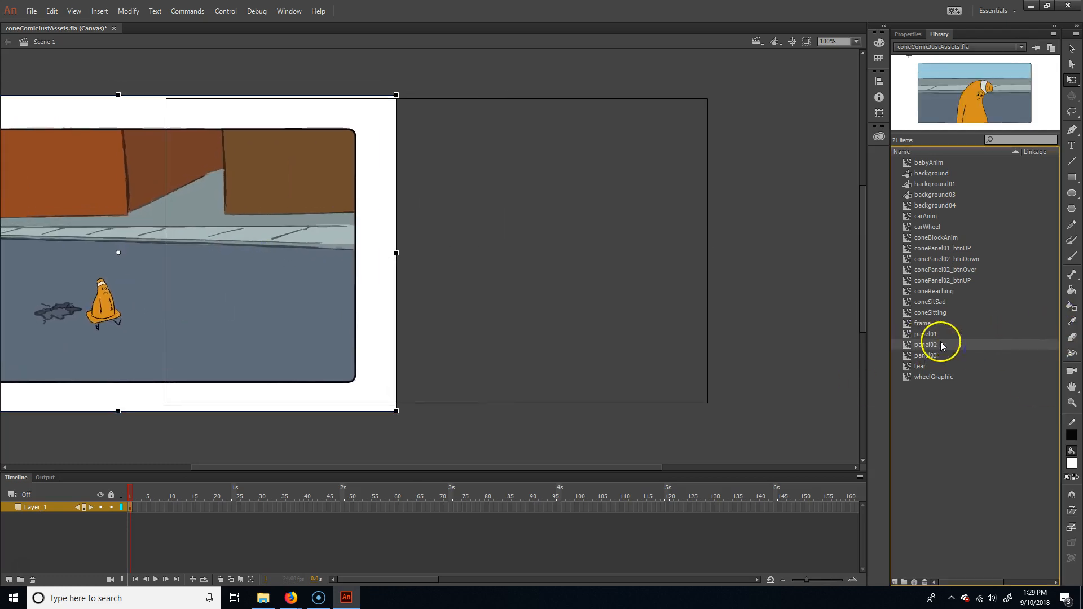
left_click_drag(558, 264, 559, 264)
left_click_drag(371, 226, 468, 219)
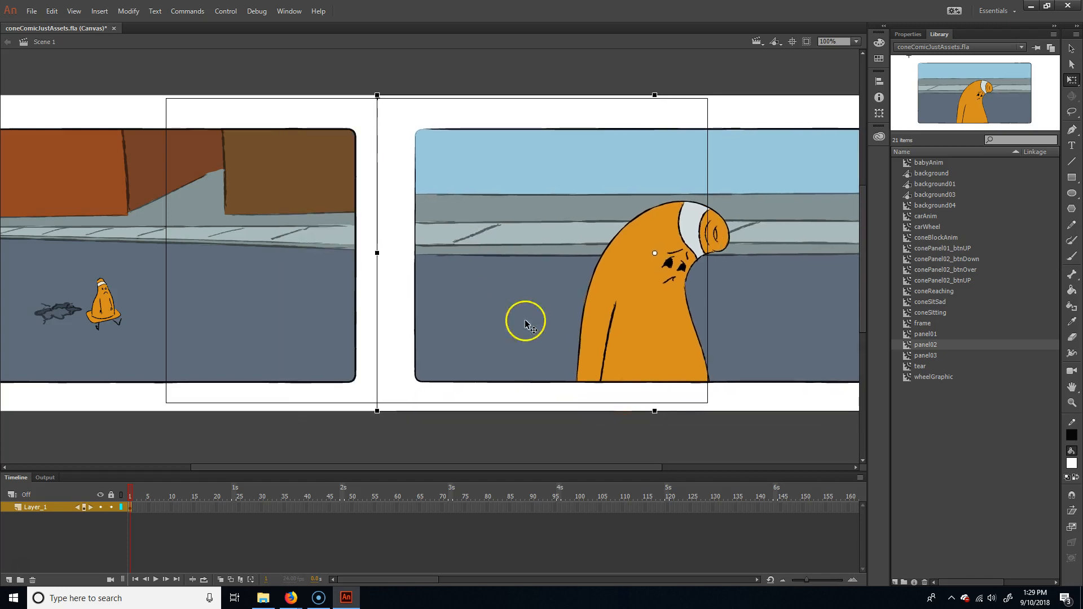
Place panel03 from the library directly to the right of panel02, completing the row of three panels.
left_click_drag(677, 319, 332, 313)
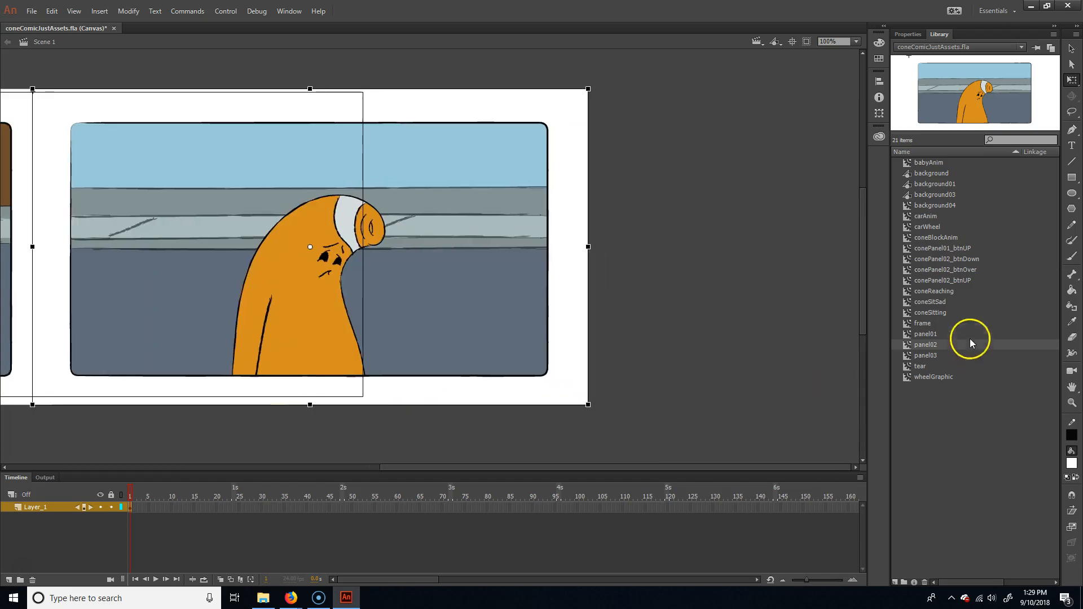
left_click(954, 356)
mouse_move(697, 274)
left_mouse_down()
mouse_move(714, 264)
mouse_move(703, 267)
left_mouse_up()
key("ctrl+minus")
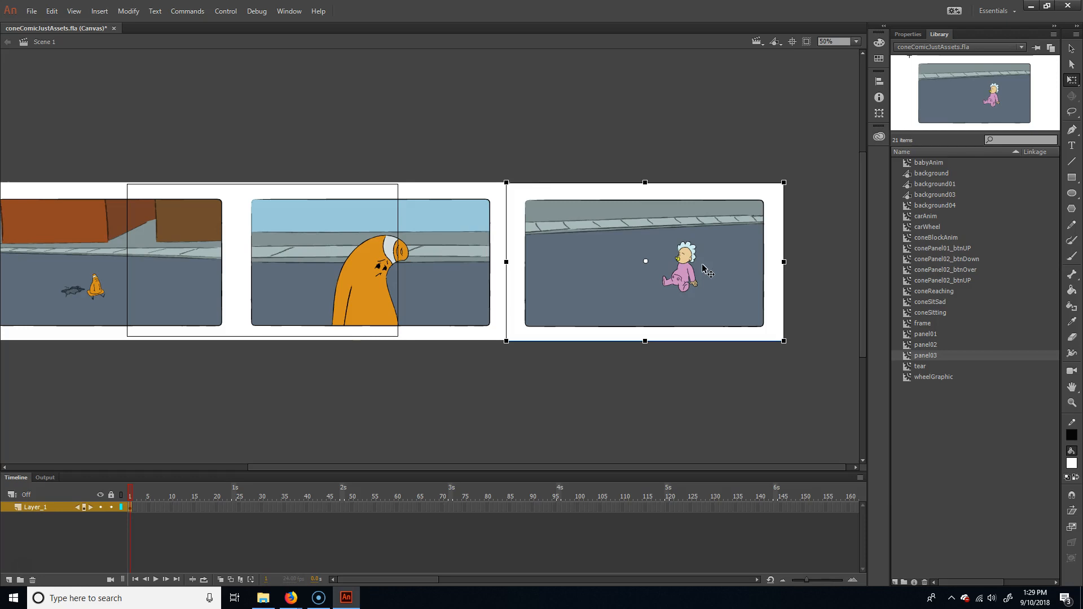
left_click_drag(434, 313, 512, 317)
left_click(507, 148)
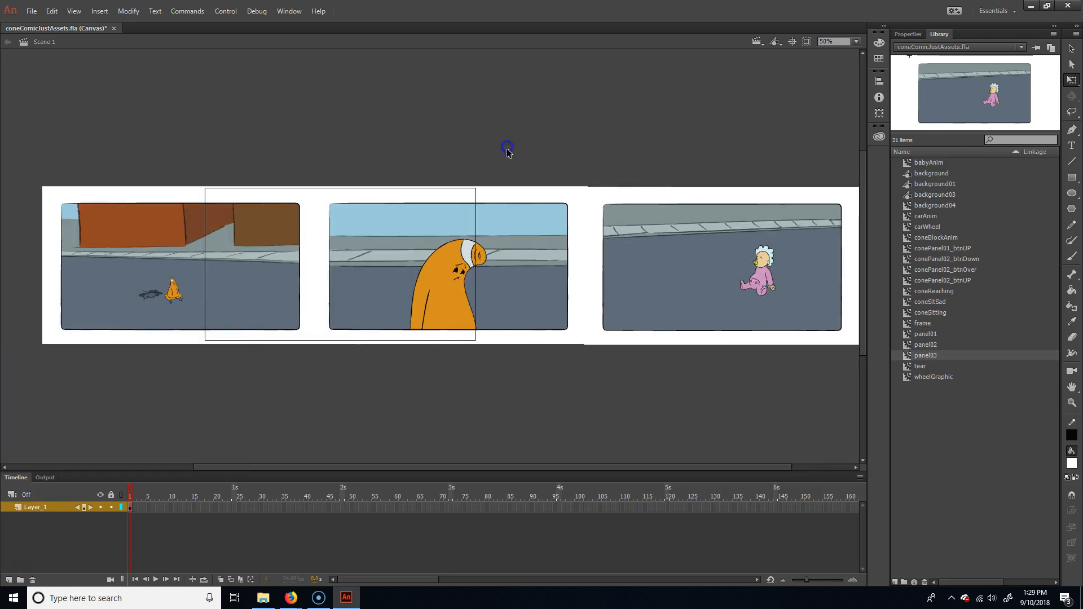
Even out the gaps between the panels by shifting the baby panel slightly right and the first cone panel slightly left.
left_click(242, 288)
left_click(671, 263)
mouse_move(694, 259)
left_mouse_down()
mouse_move(705, 252)
mouse_move(689, 261)
left_mouse_up()
left_click(182, 255)
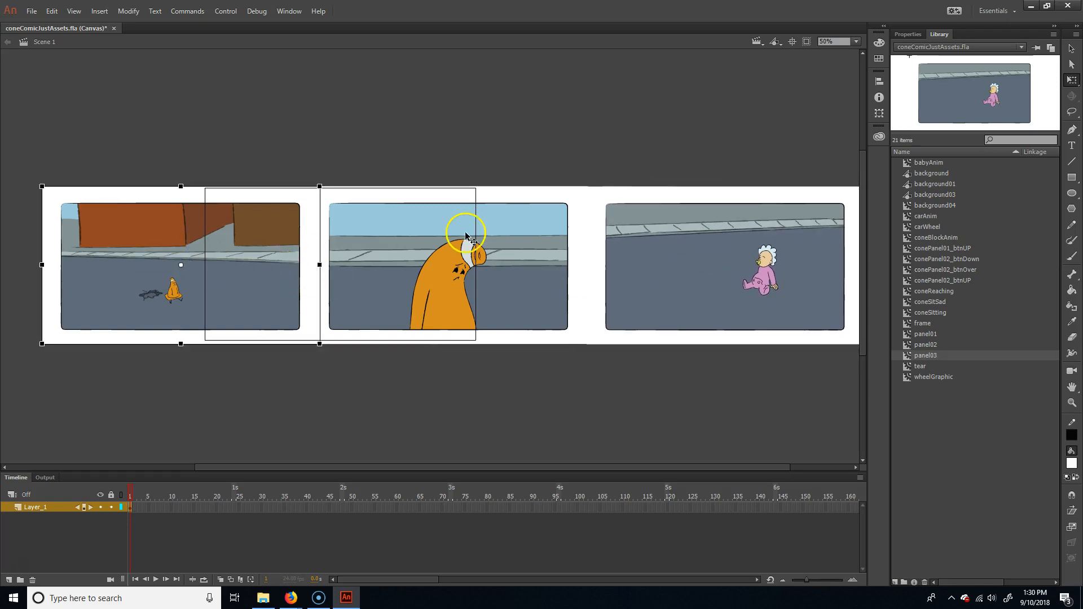
mouse_move(239, 278)
left_mouse_down()
mouse_move(224, 280)
mouse_move(234, 280)
left_mouse_up()
left_click(366, 129)
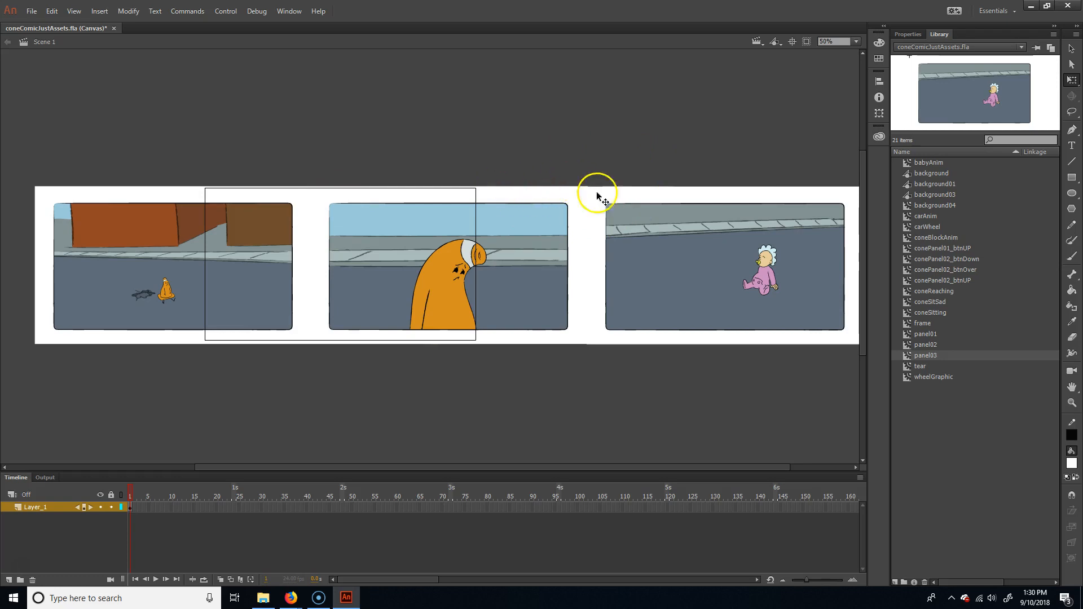
Align all three panels to the top of the stage.
scroll(561, 181, "up", 5)
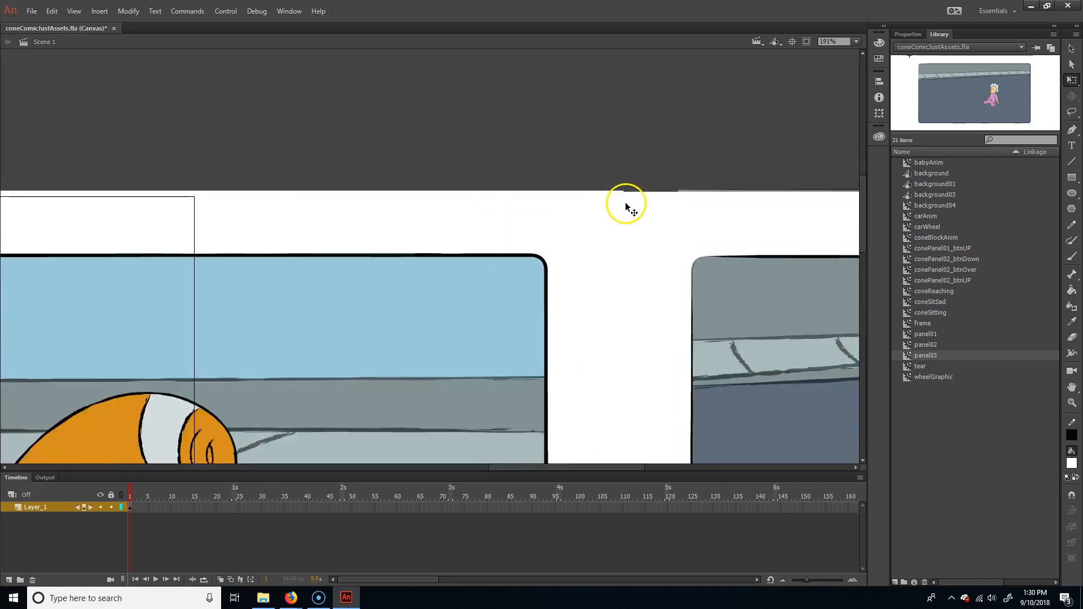
scroll(643, 205, "down", 4)
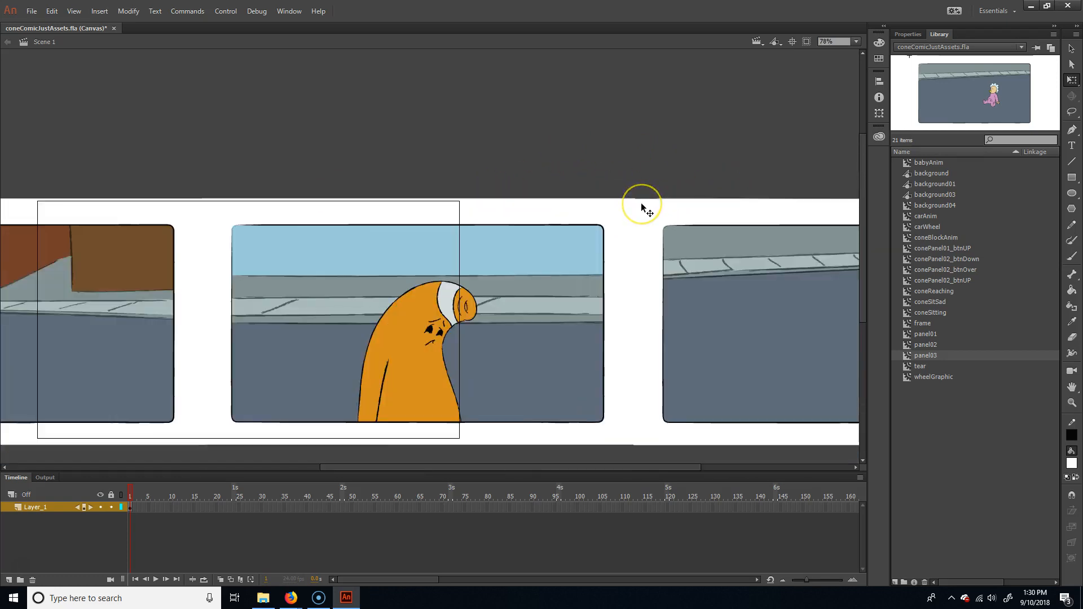
scroll(643, 209, "down", 3)
left_click_drag(205, 343, 880, 164)
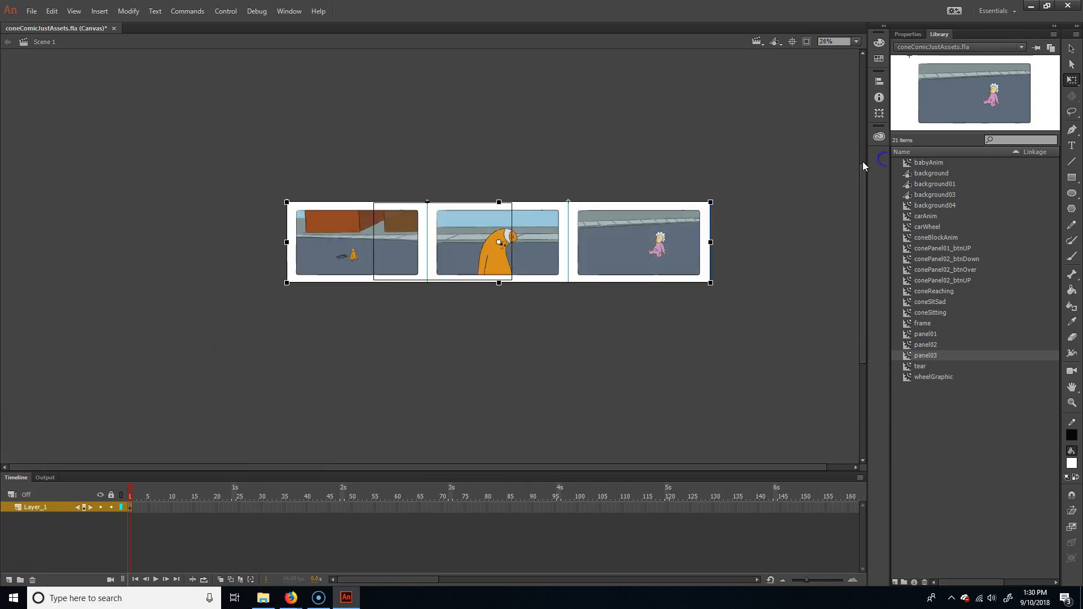
right_click(593, 224)
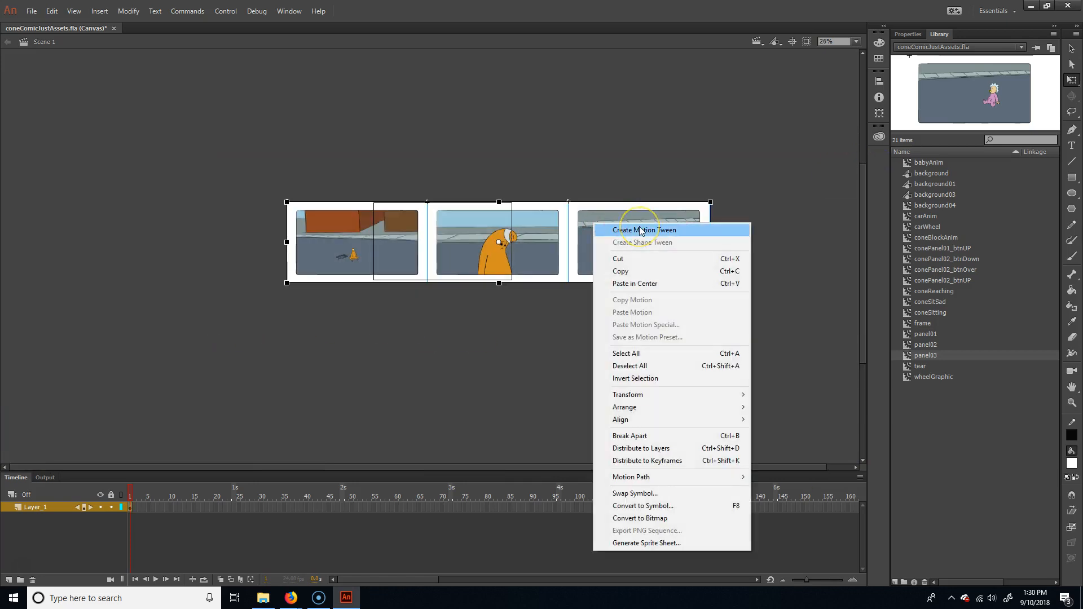
mouse_move(685, 419)
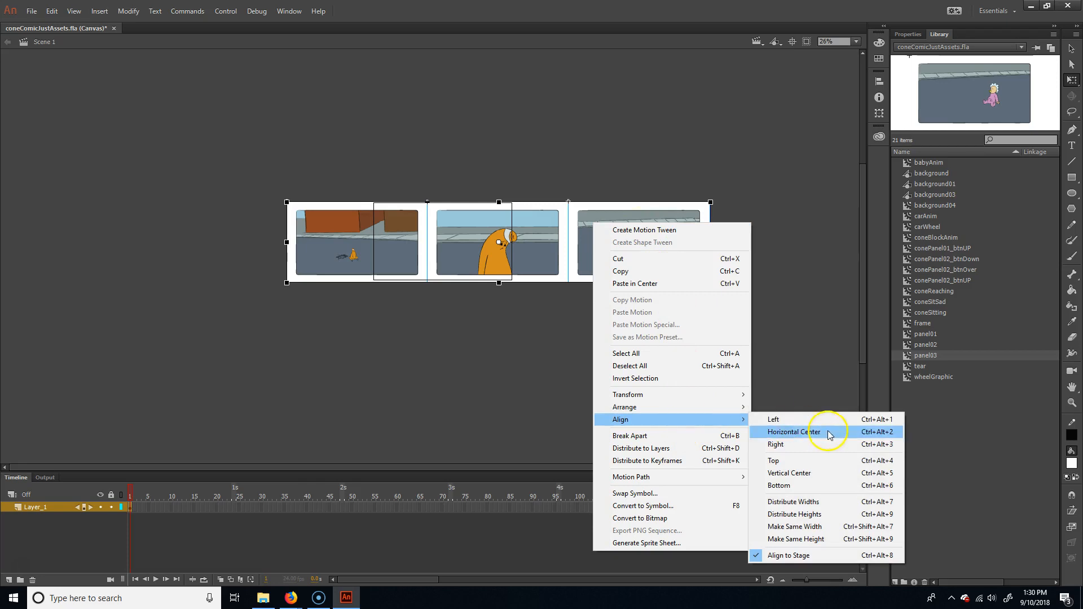
left_click(823, 460)
left_click(551, 357)
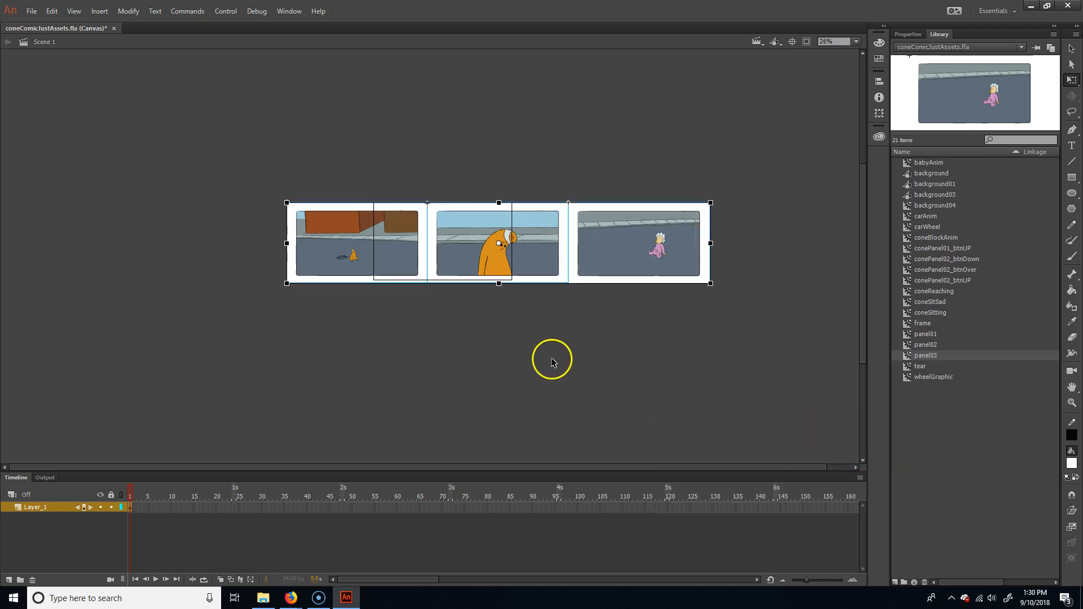
scroll(425, 272, "up", 2)
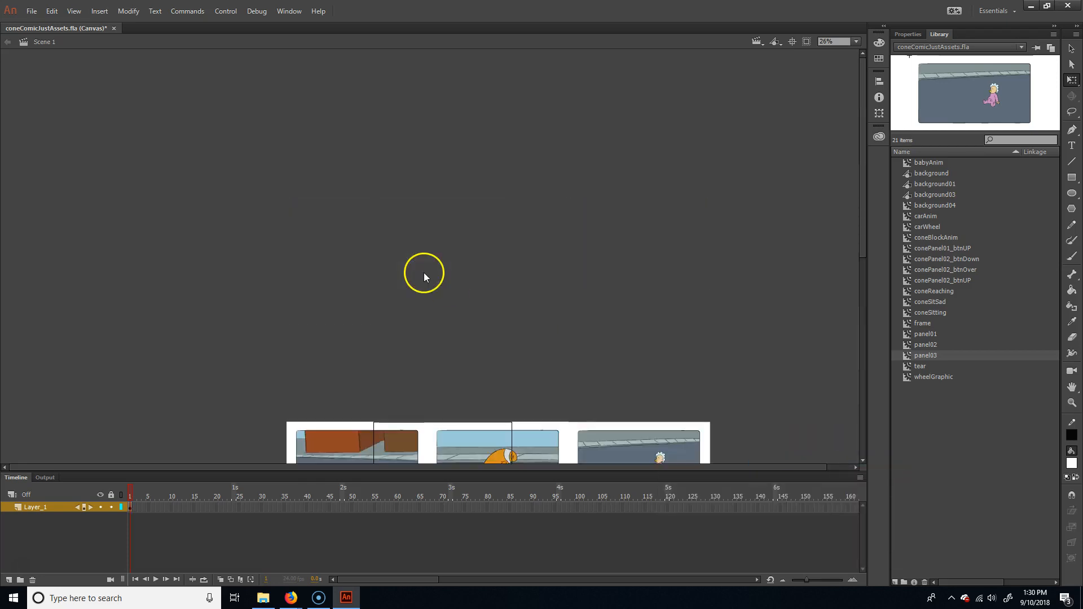
scroll(424, 273, "down", 3)
scroll(566, 264, "up", 2)
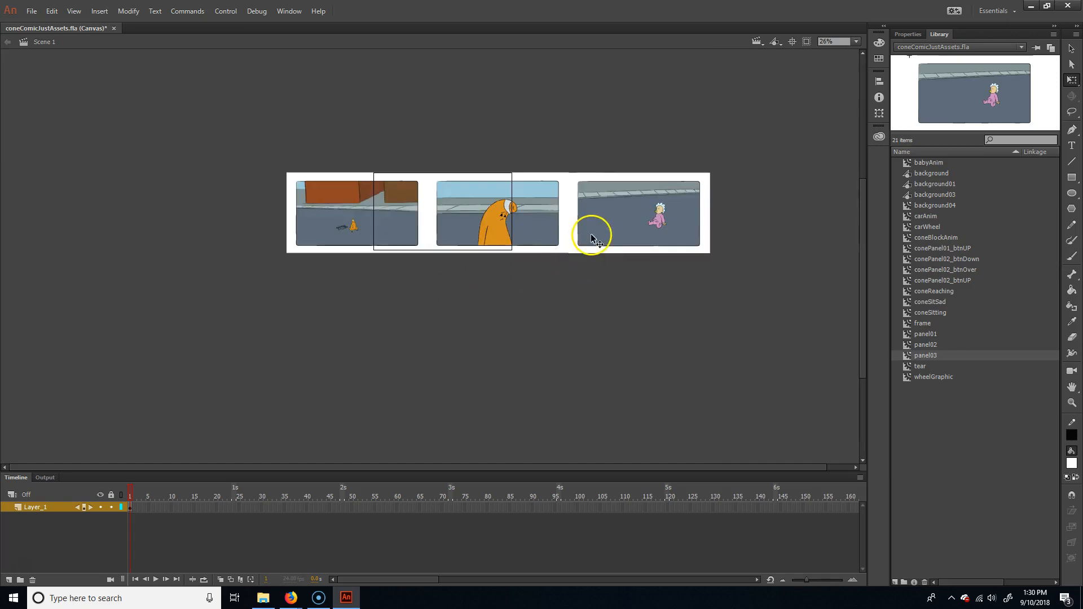
scroll(590, 234, "up", 3)
left_click(661, 176)
left_click(501, 303)
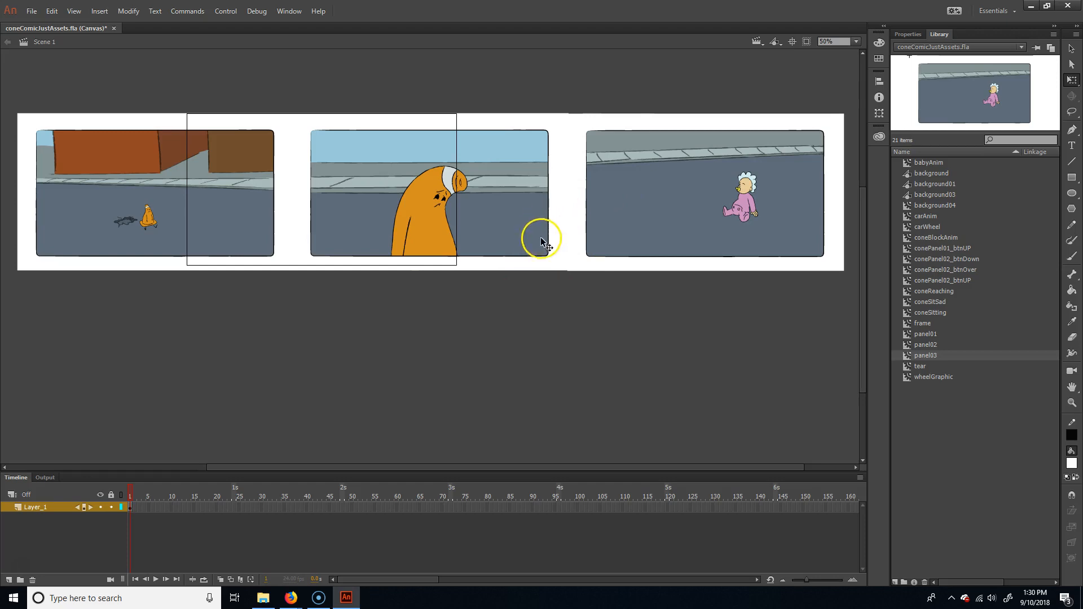
left_click_drag(326, 348, 328, 349)
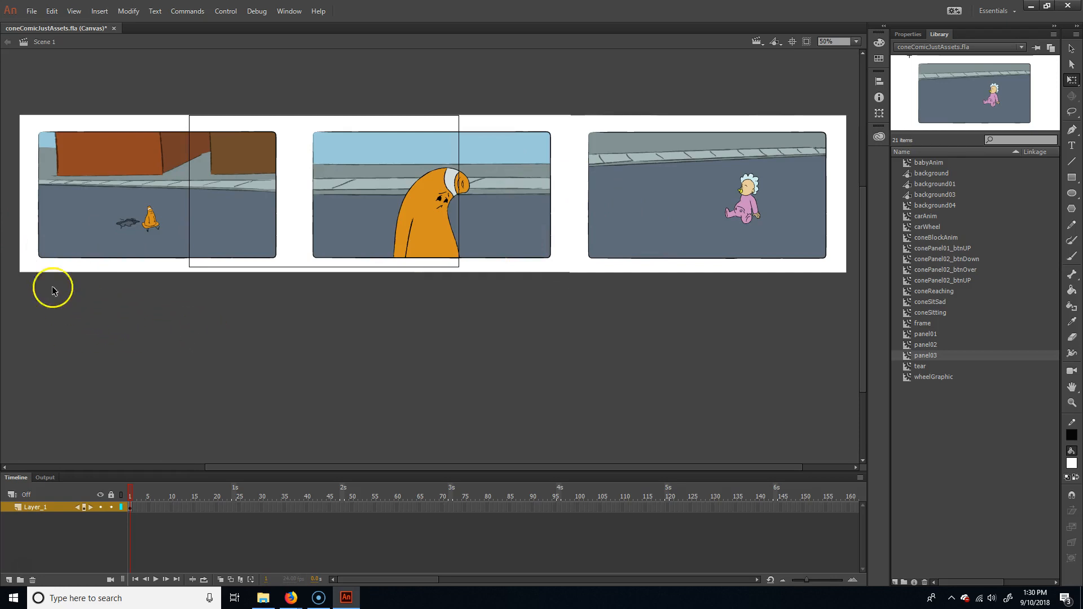
Convert all three panels together into one movie clip symbol named allPanels.
left_click_drag(17, 315, 845, 77)
left_click_drag(334, 195, 469, 198)
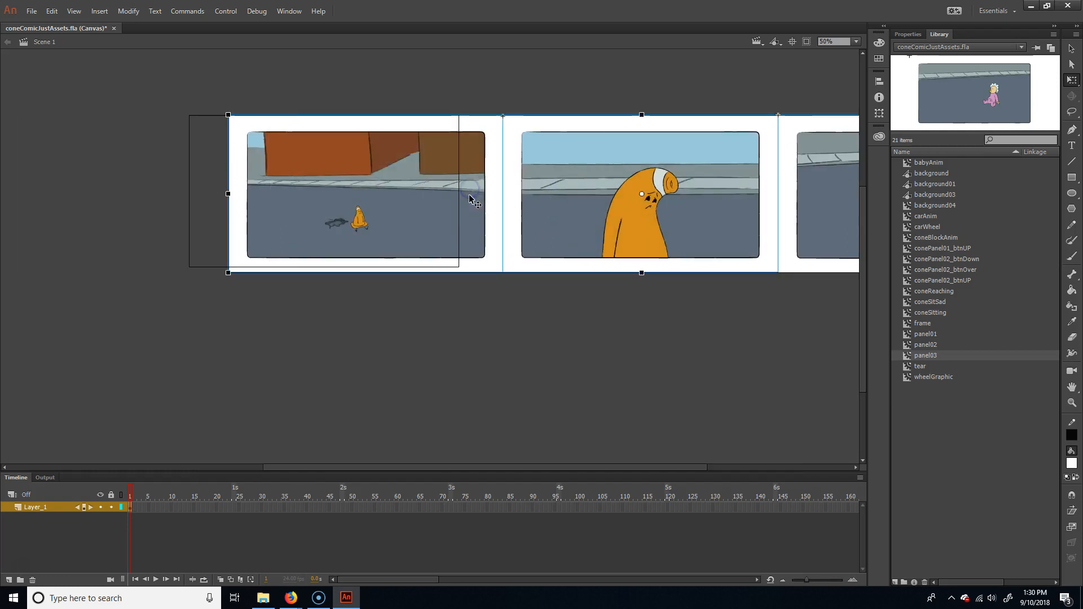
key("ctrl+z")
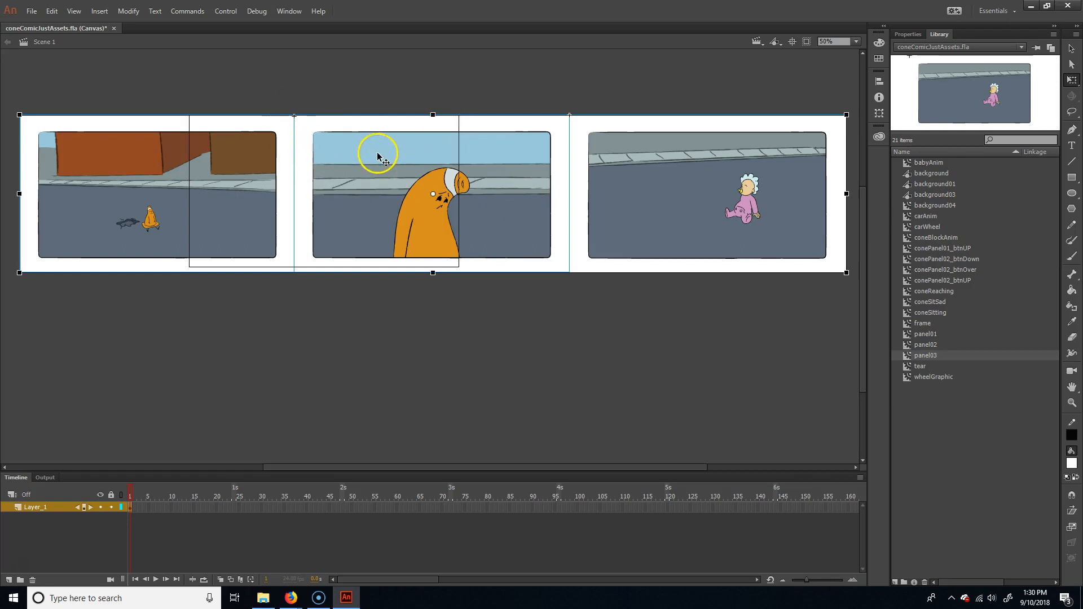
left_click(136, 11)
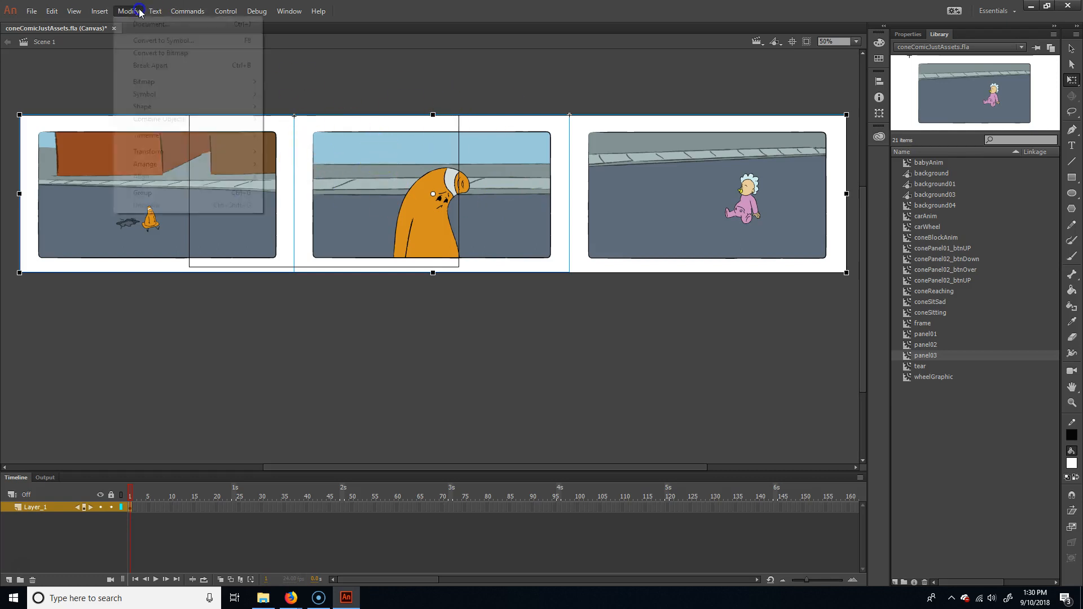
left_click(165, 39)
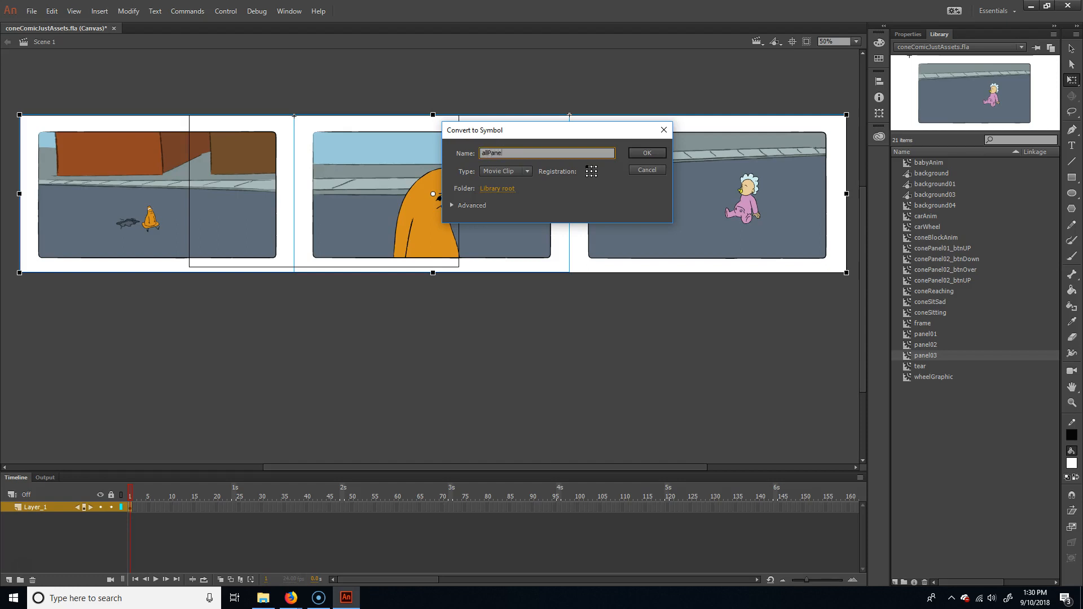
key("Return")
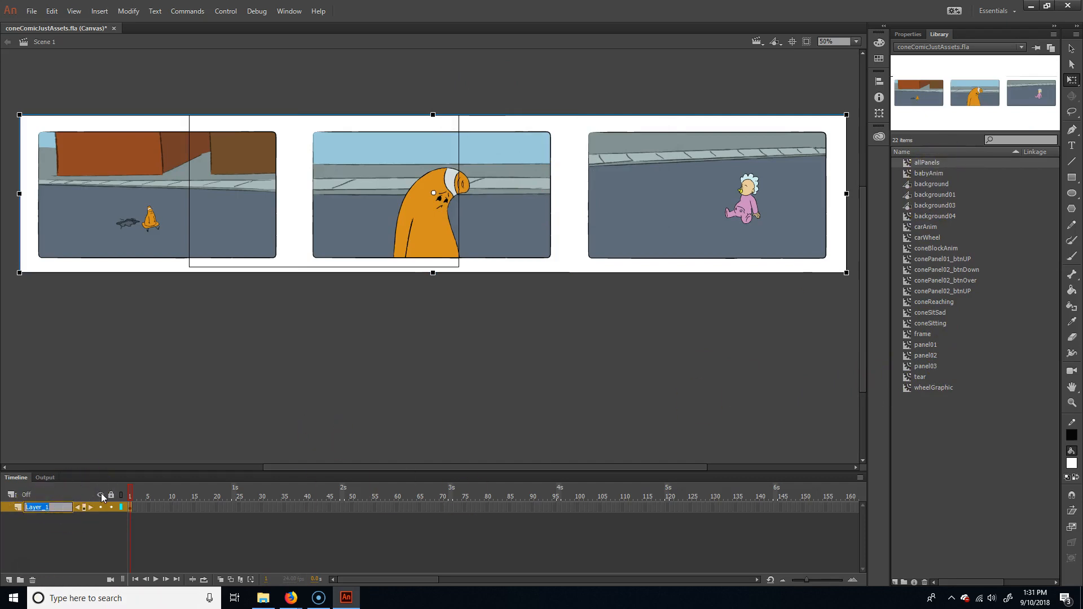
Rename the layer to panels and move the panel strip right so that its first panel fills the stage outline.
type("panels")
key("Return")
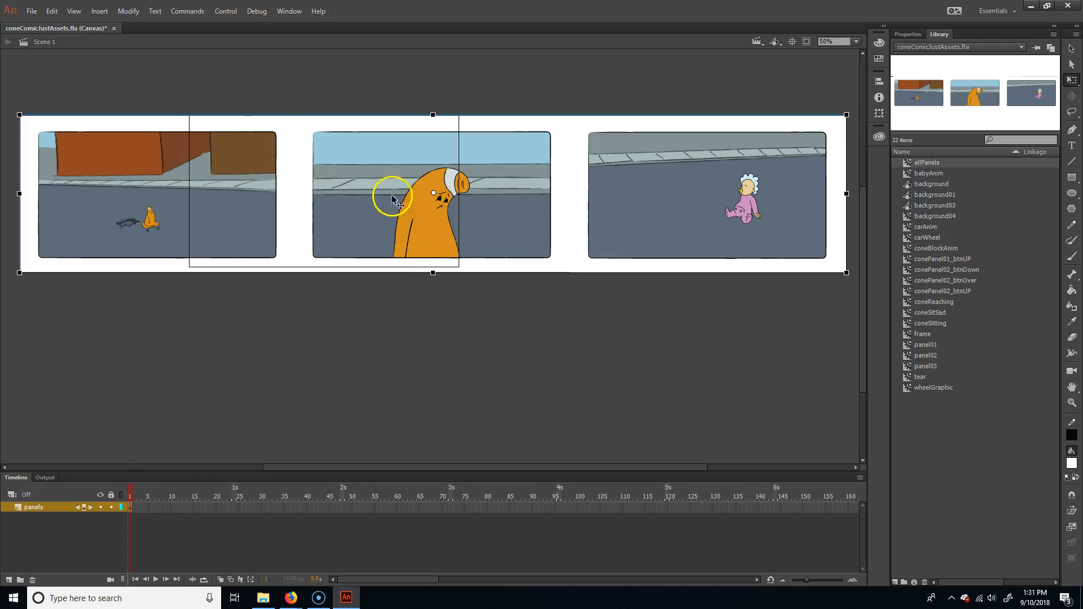
left_click_drag(287, 199, 446, 193)
left_click(474, 340)
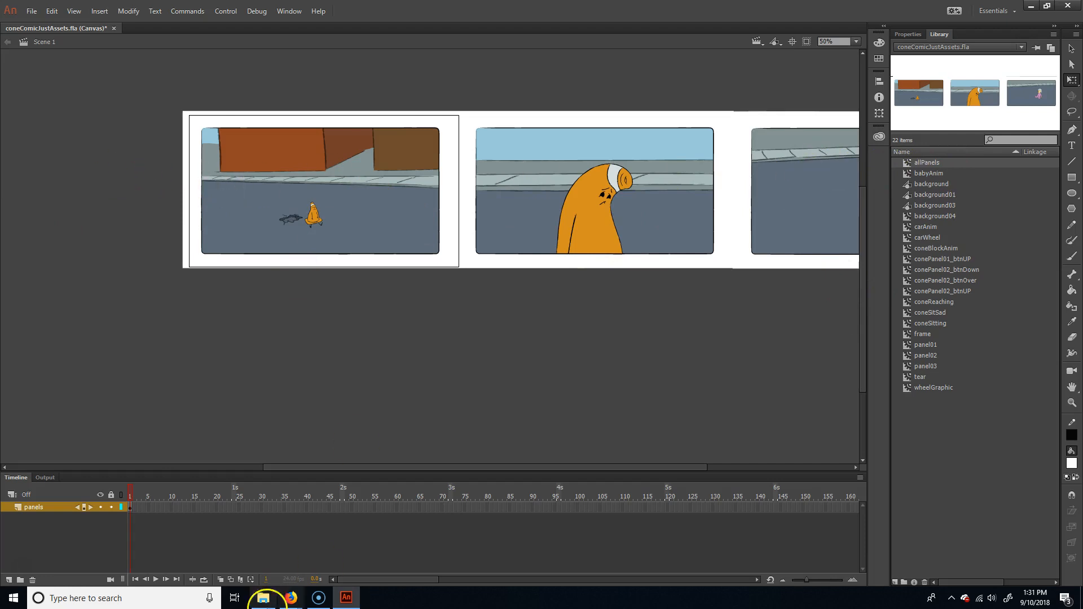
Extend the panels layer to frame 48 (2 seconds) and create a motion tween on it.
left_click(230, 507)
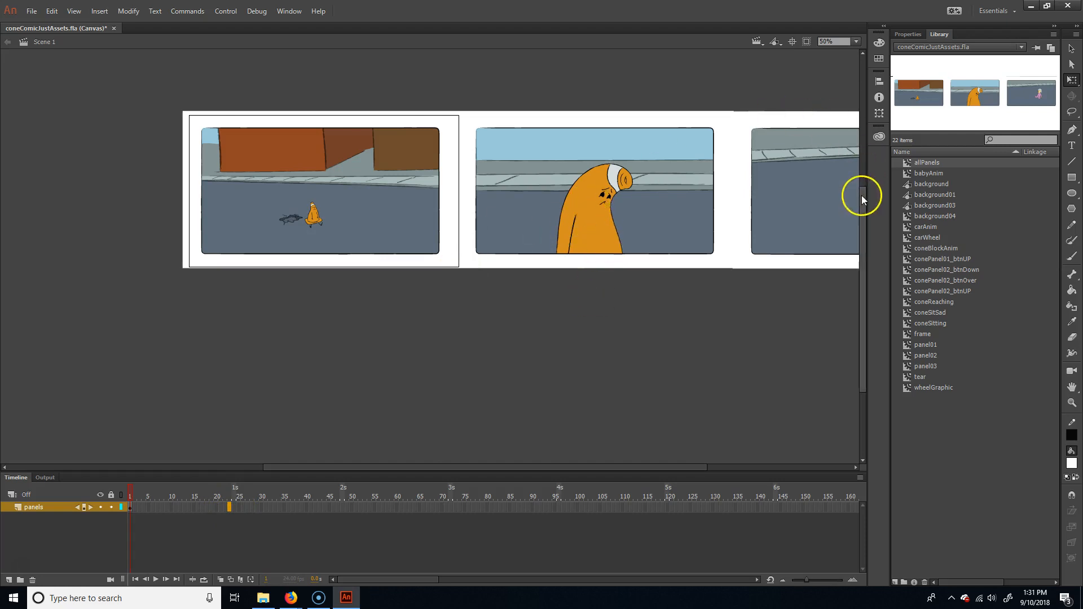
left_click(342, 509)
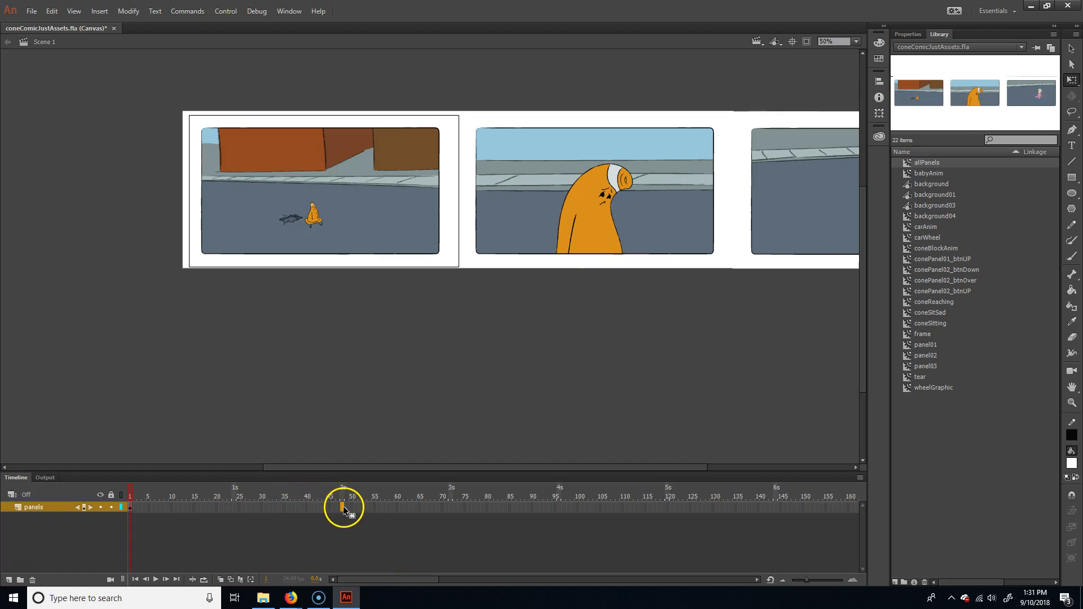
right_click(341, 510)
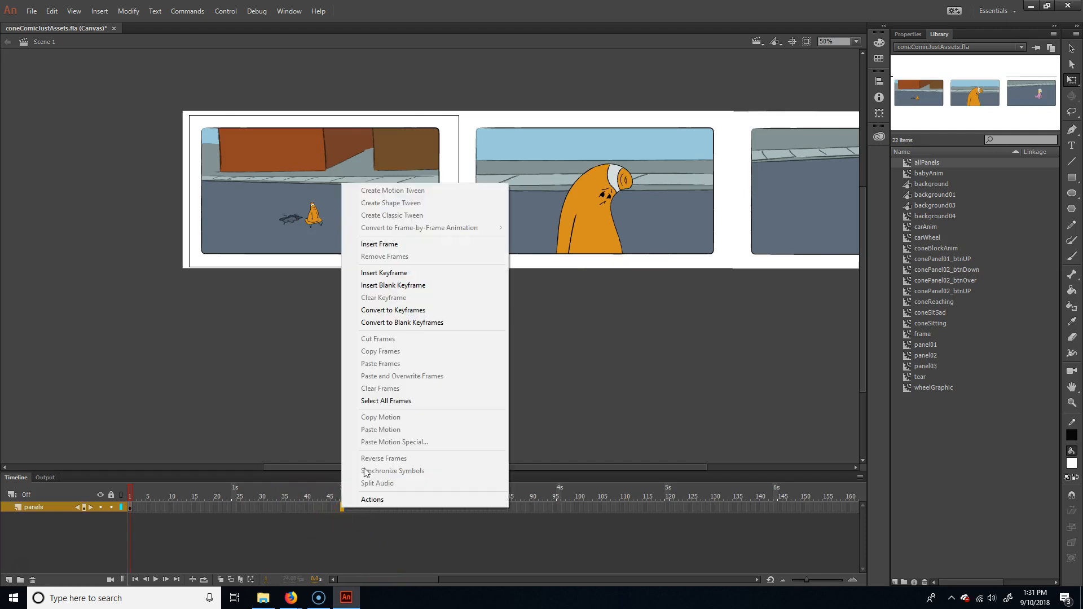
left_click(411, 244)
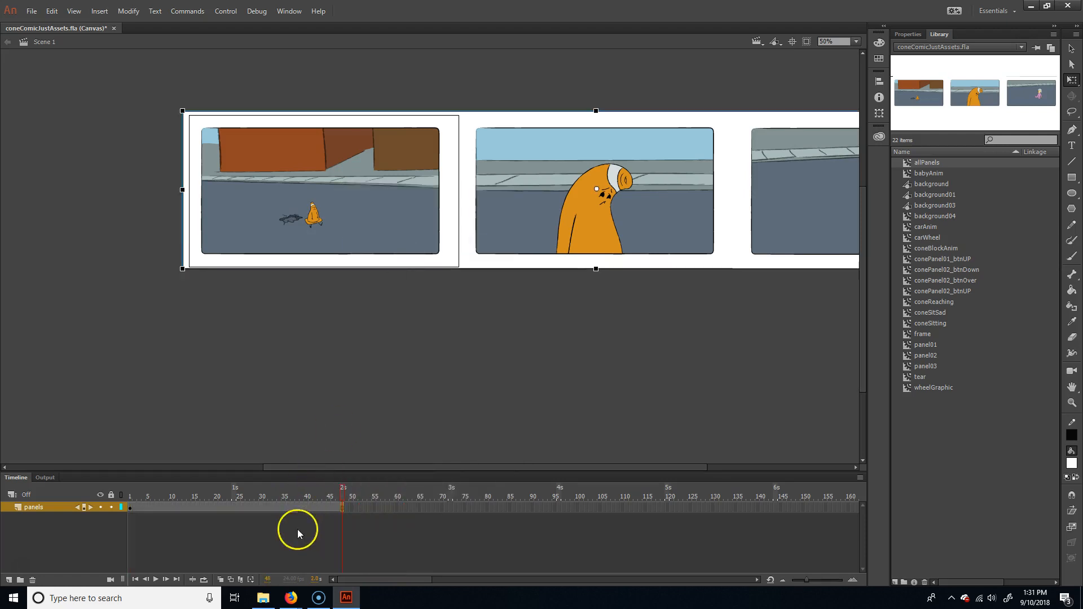
right_click(258, 510)
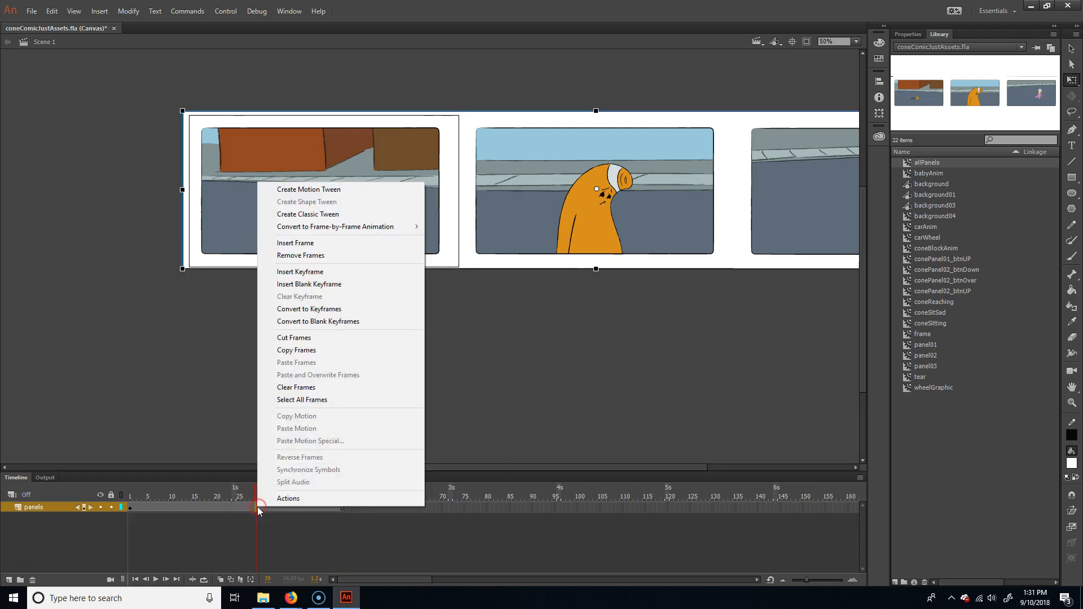
left_click(330, 193)
Keyframe the panel strip sliding left, with the second panel filling the stage at frame 24 and the third panel at frame 48.
left_click_drag(258, 488, 184, 504)
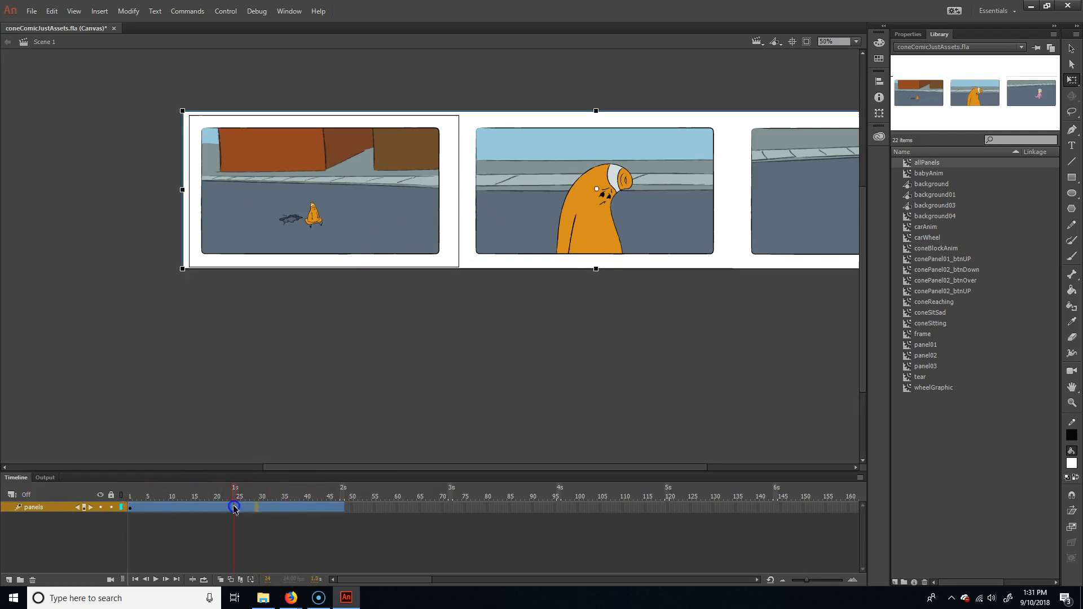
left_click_drag(738, 207, 507, 235)
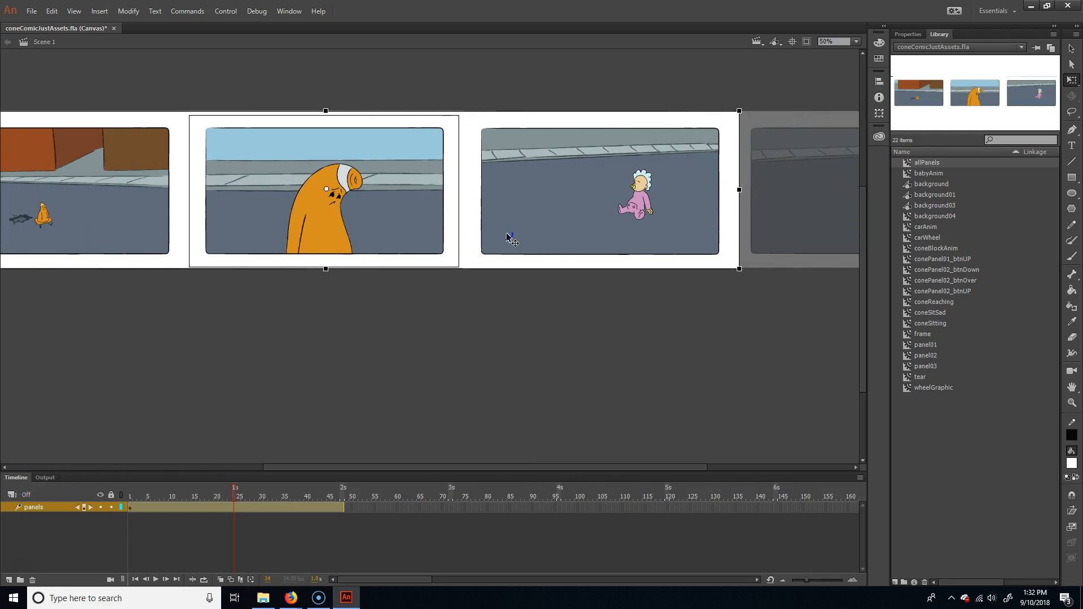
left_click_drag(507, 235, 506, 234)
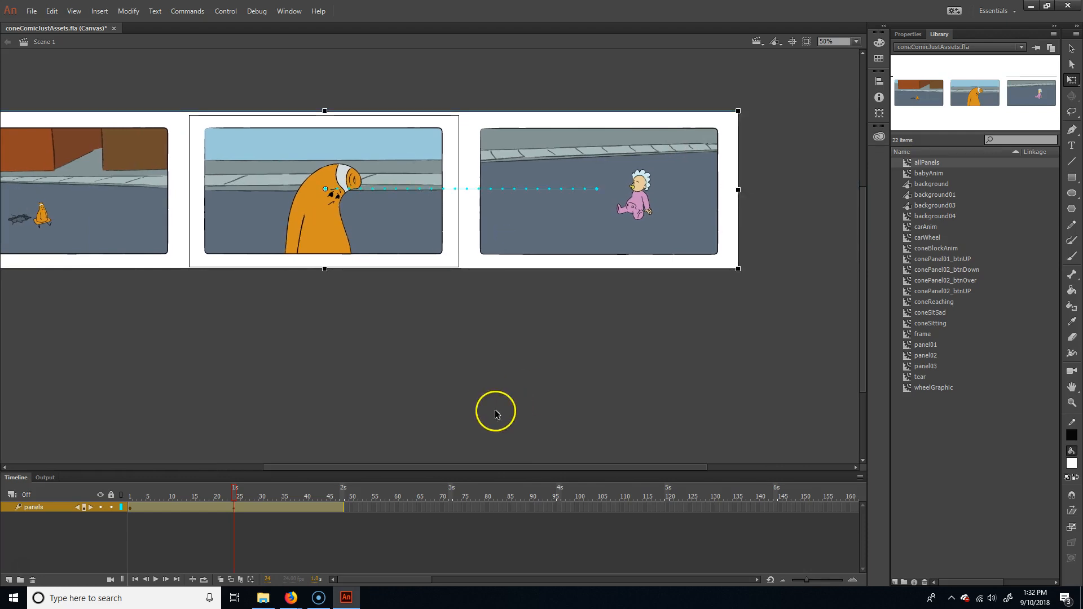
left_click(343, 492)
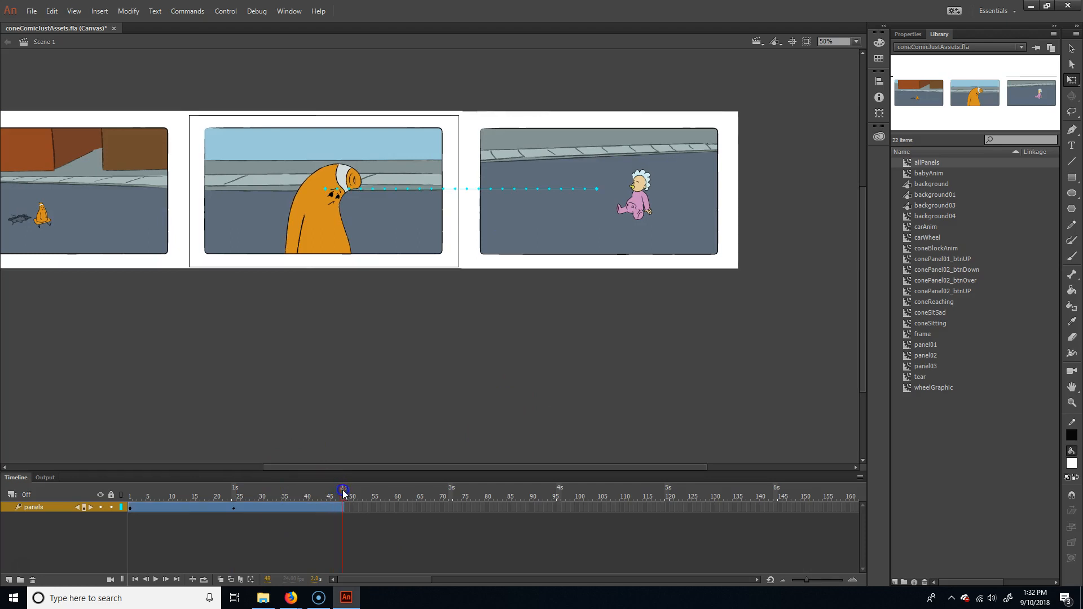
left_click_drag(661, 228, 421, 232)
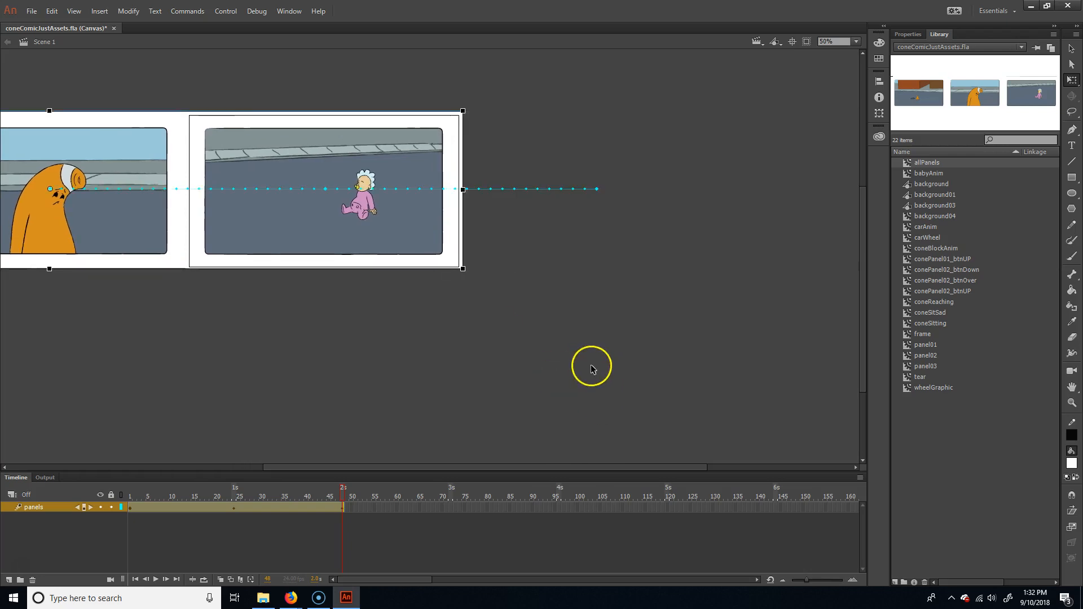
Check the strip's slide by scrubbing through frames 1, 24 and 48, ending back at frame 1.
left_click_drag(328, 491, 62, 490)
left_click_drag(137, 499, 116, 492)
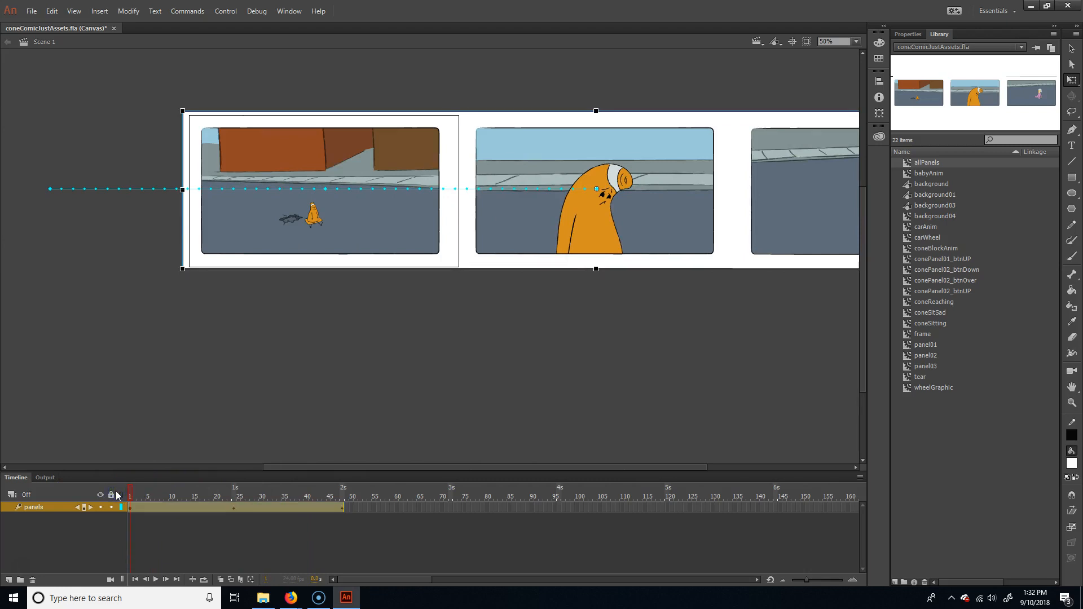
left_click(232, 493)
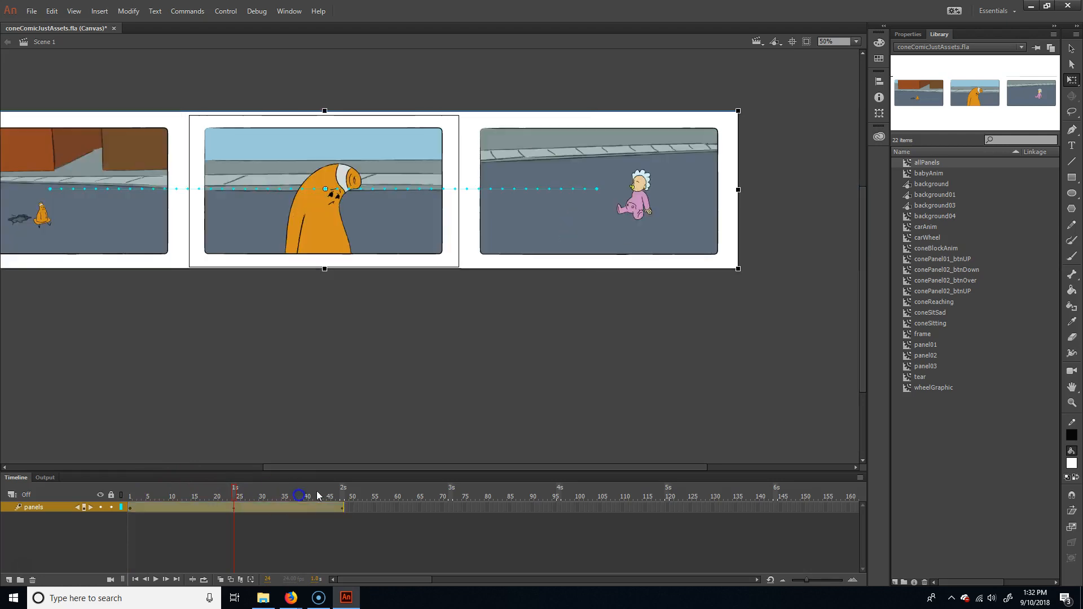
left_click(343, 493)
left_click(244, 494)
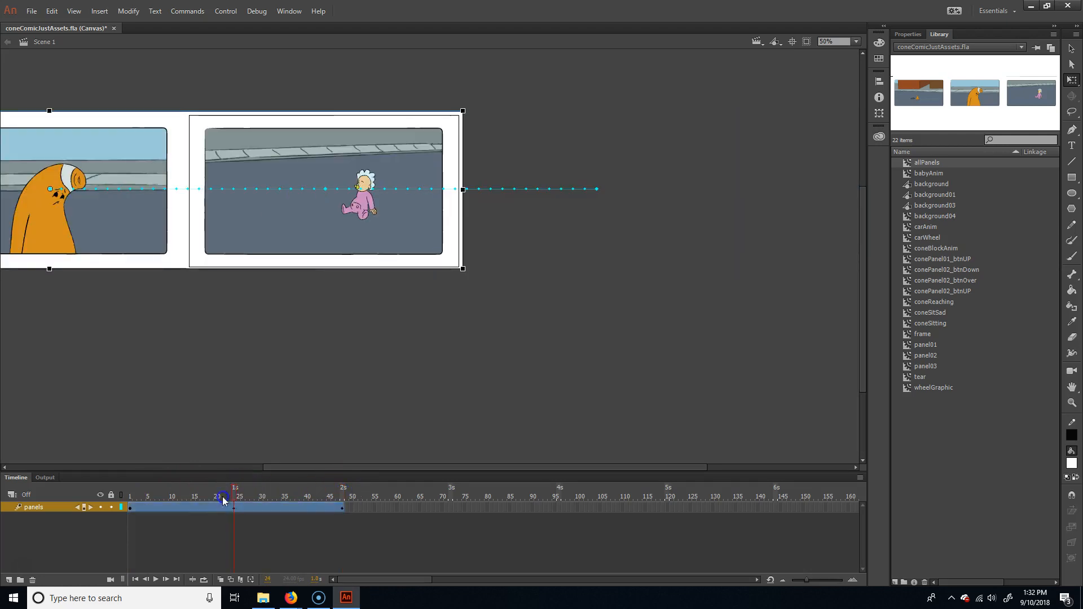
left_click(133, 495)
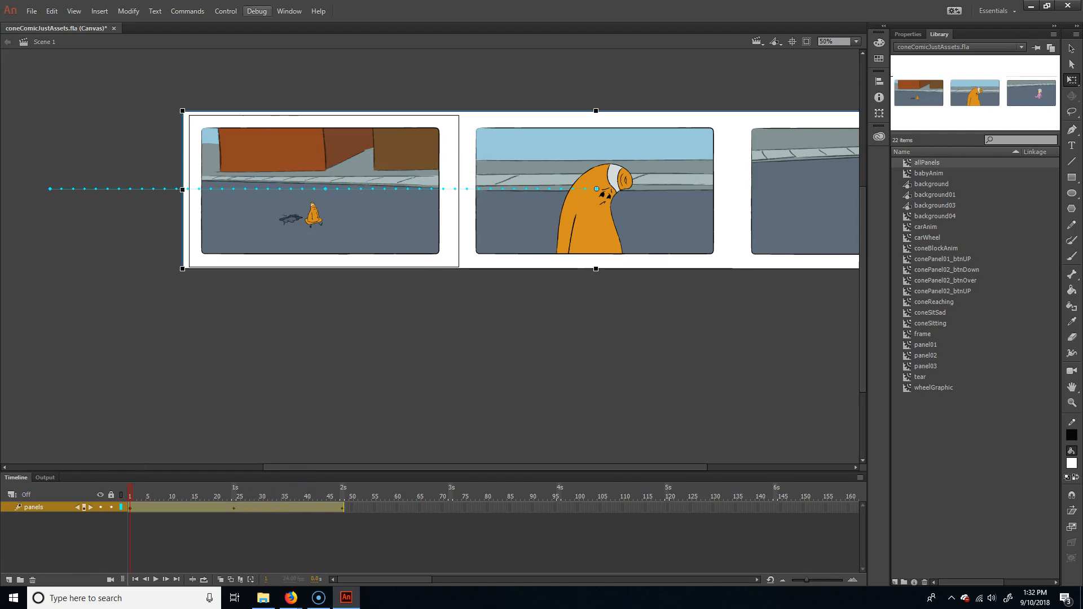
Open the Actions editor with its code snippets and list the Timeline Navigation snippets for HTML5 Canvas.
left_click(289, 12)
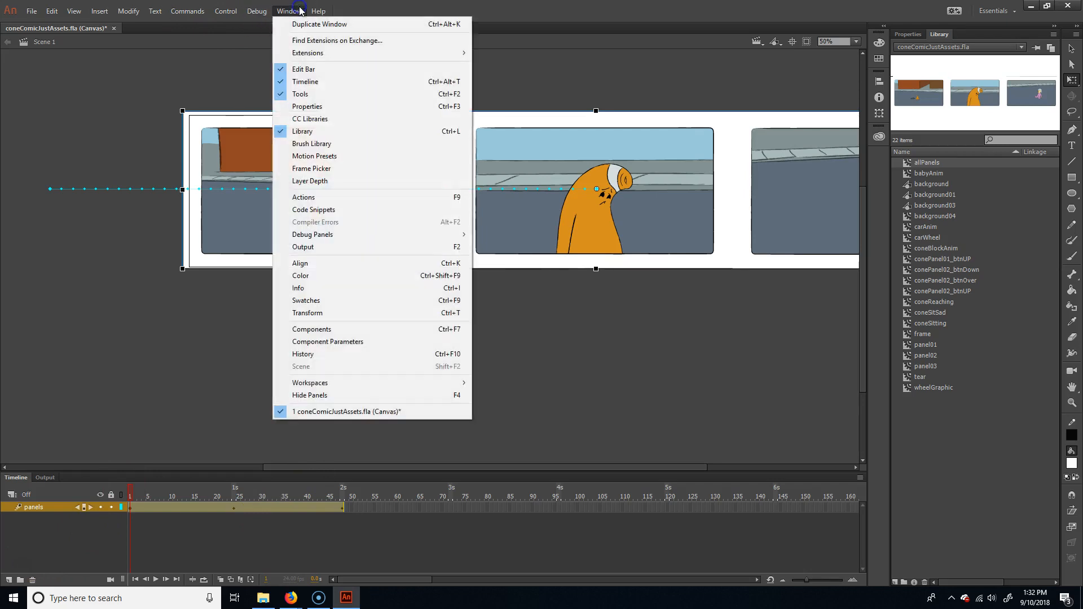
left_click(375, 202)
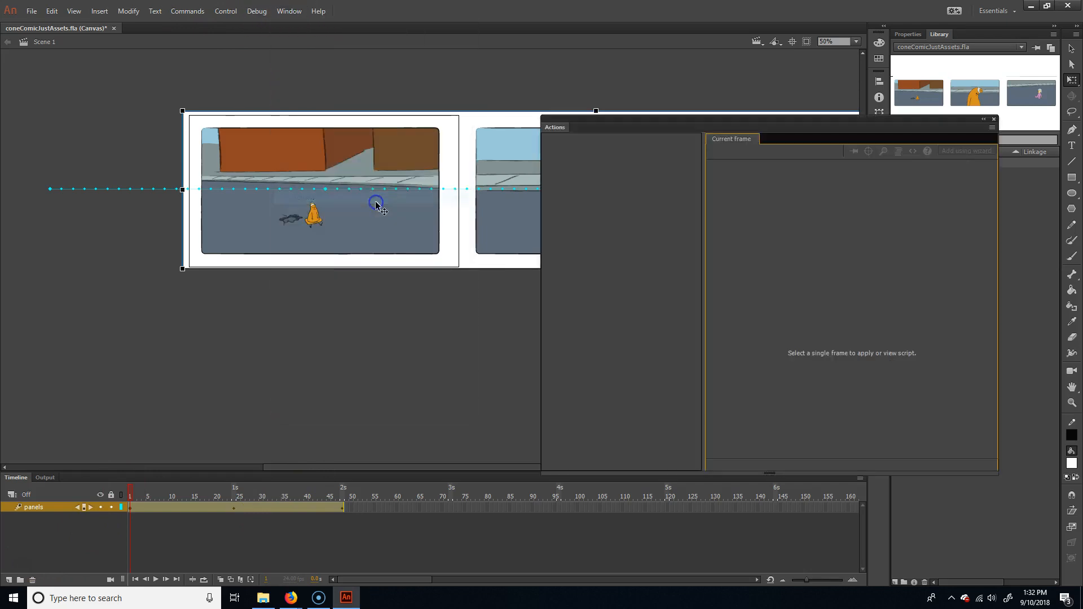
left_click_drag(828, 128, 732, 155)
left_click(699, 206)
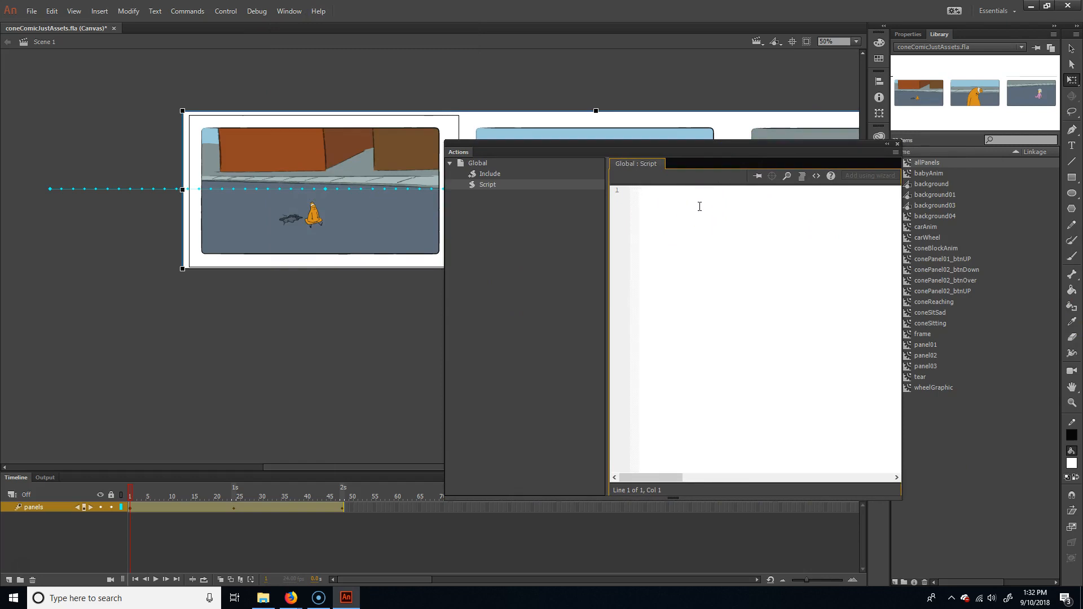
left_click(806, 173)
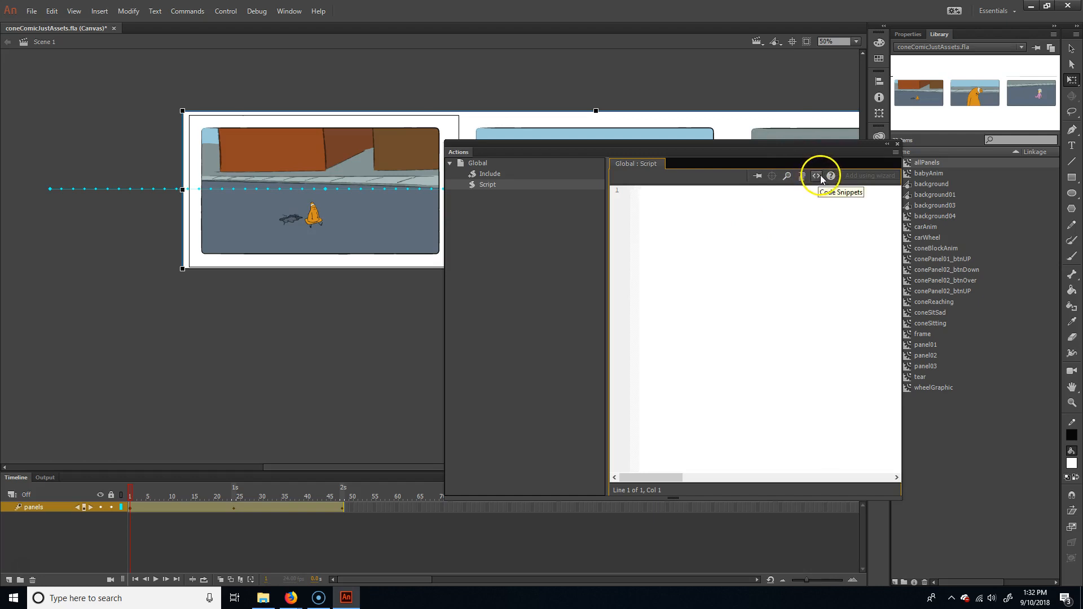
left_click(817, 176)
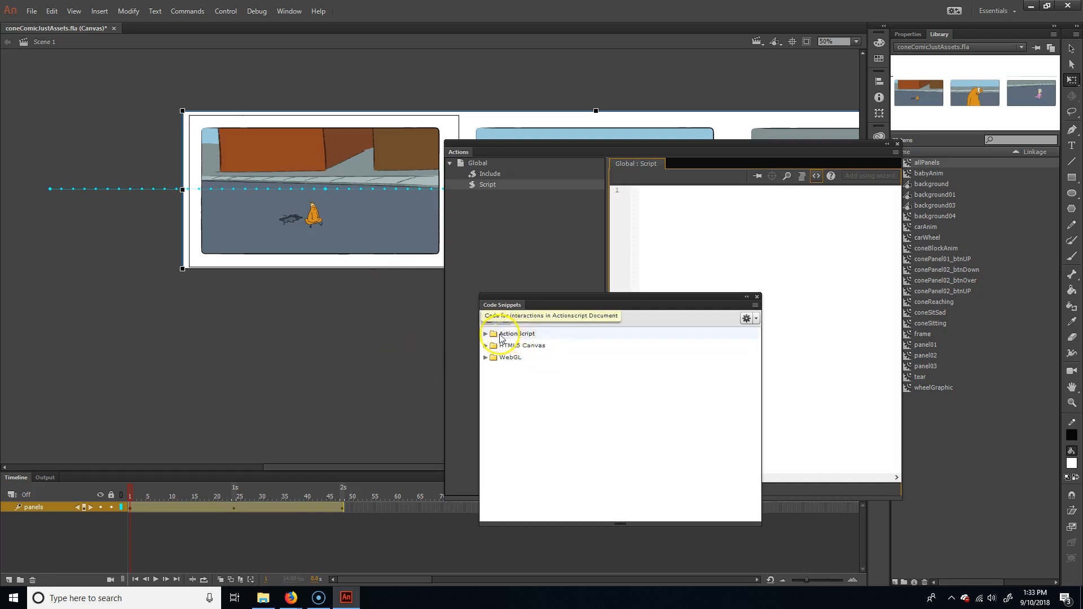
left_click(485, 346)
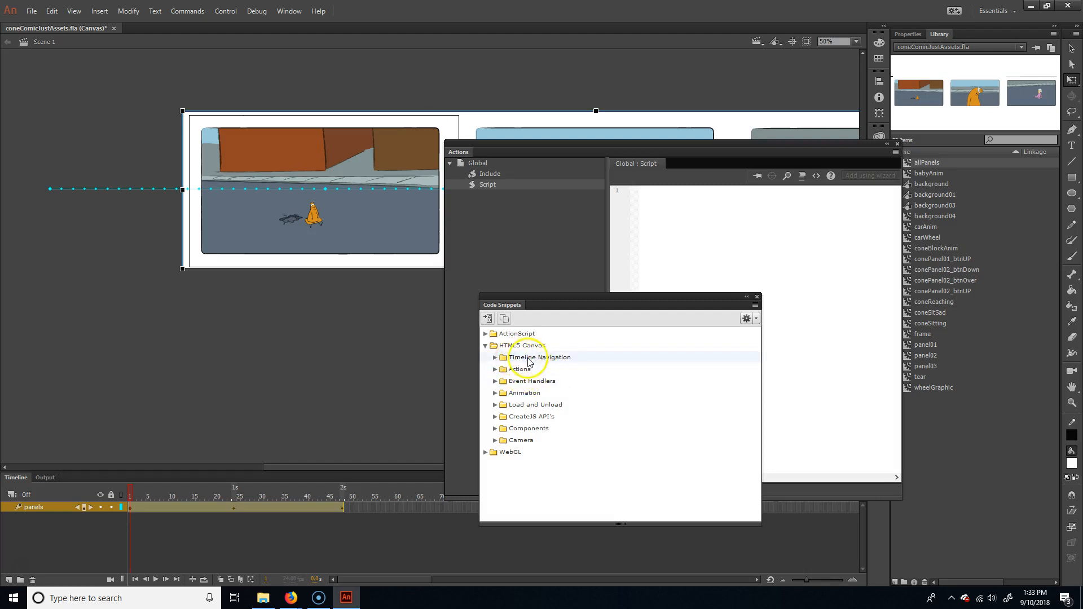
left_click(503, 359)
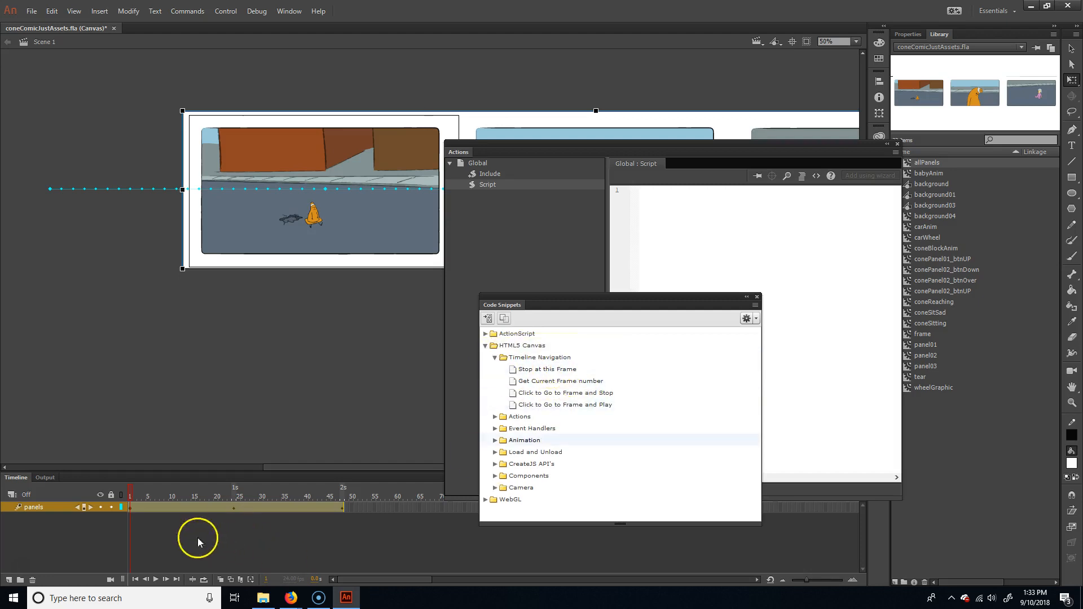
left_click(237, 543)
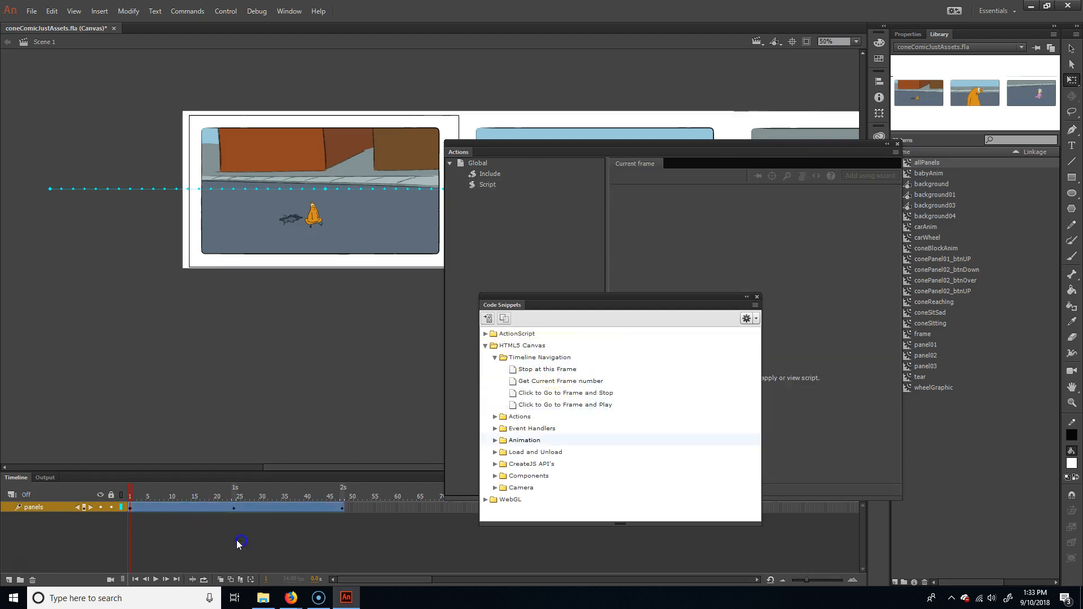
left_click(131, 508)
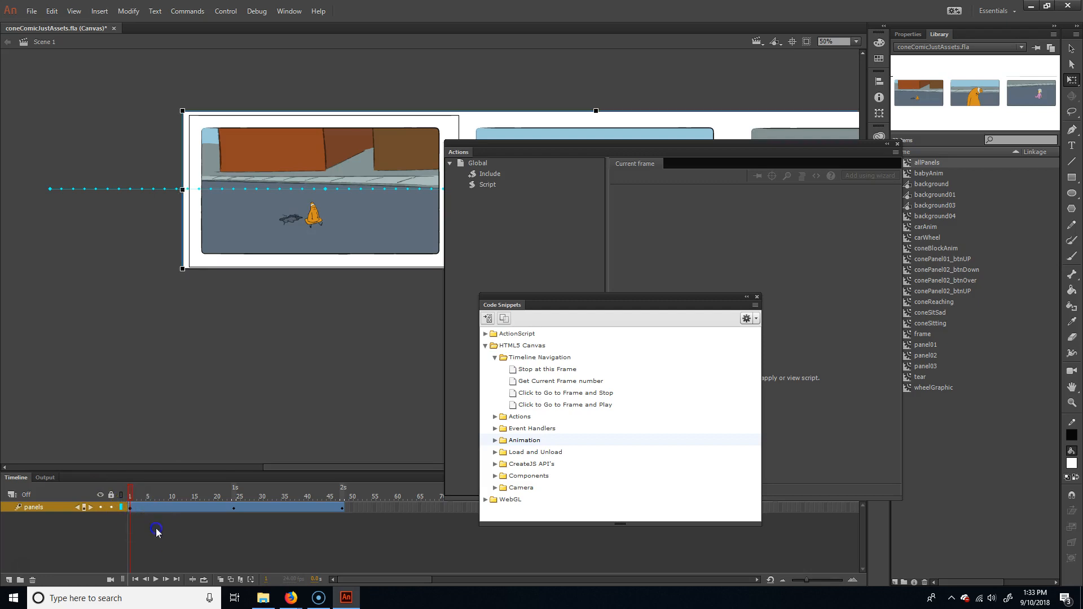
double_click(161, 507)
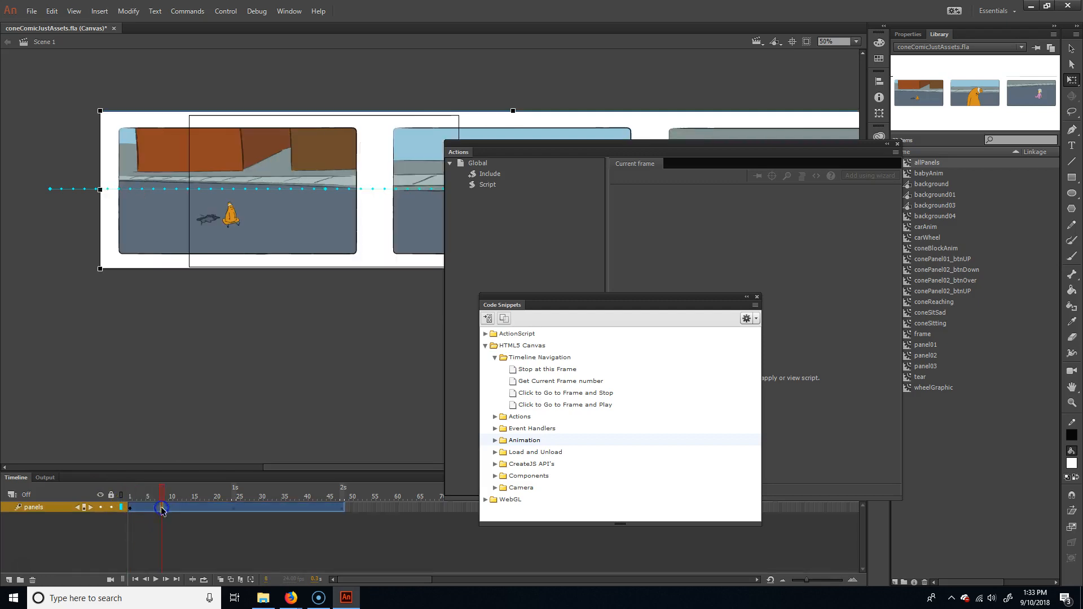
double_click(262, 507)
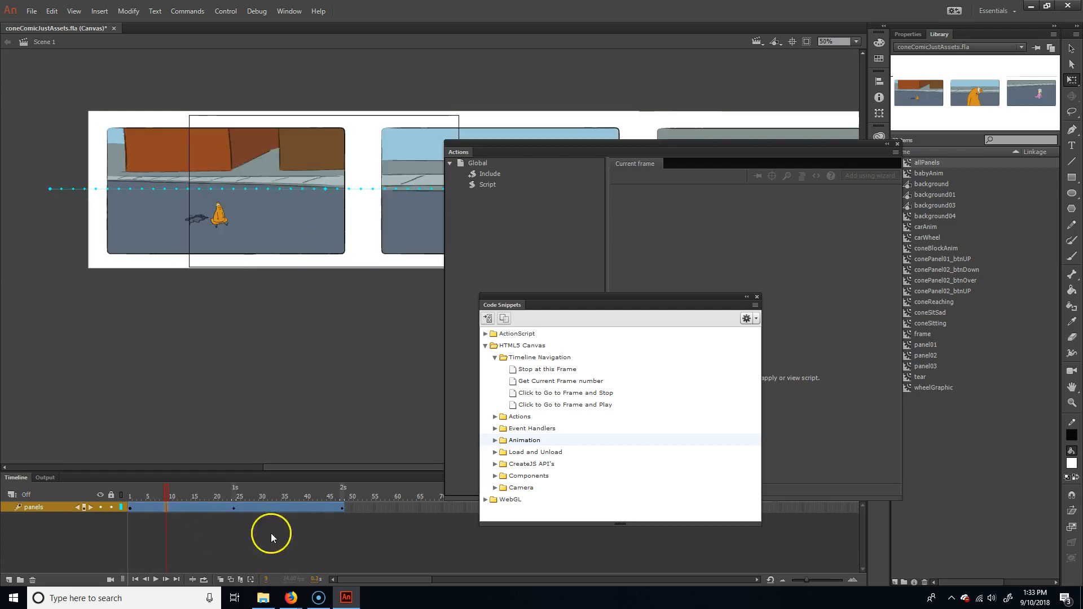
double_click(342, 507)
left_click(68, 510)
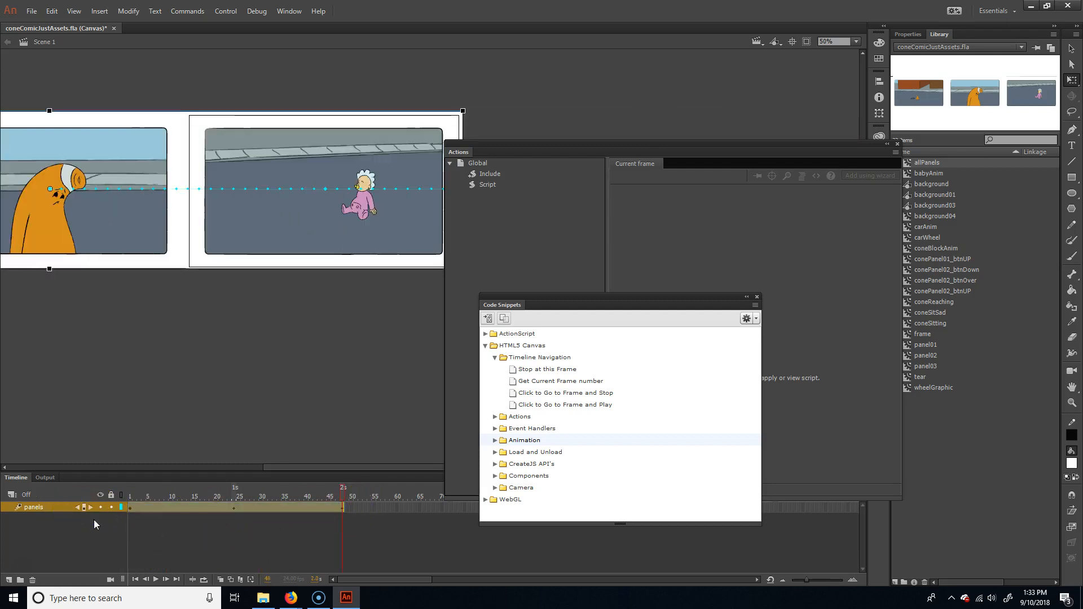
left_click(258, 515)
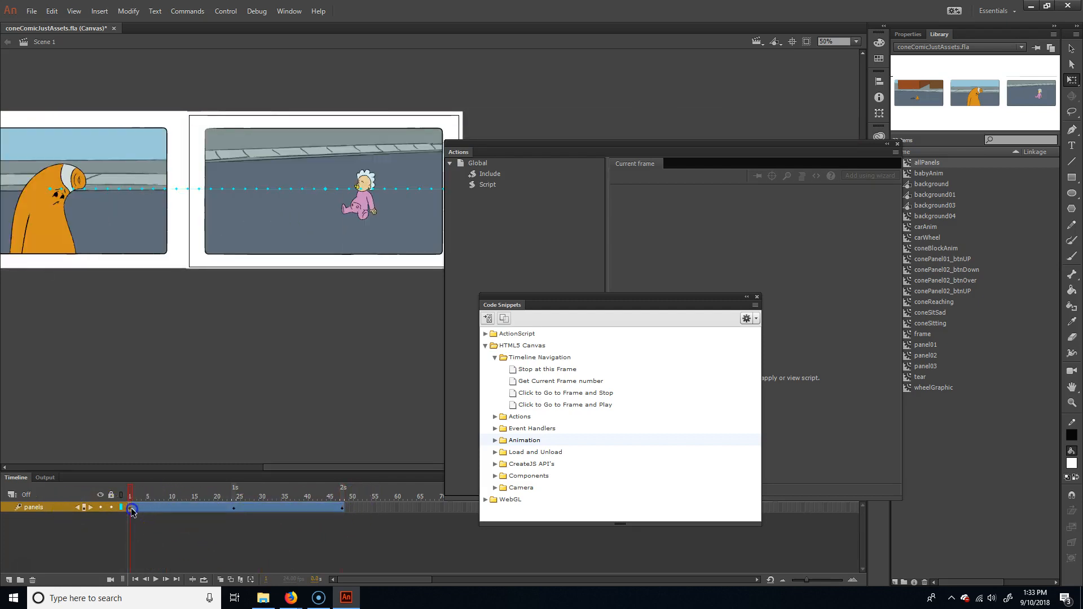
Add the "Stop at this Frame" code snippet to frame 1 and highlight its this.stop(); line.
double_click(130, 511)
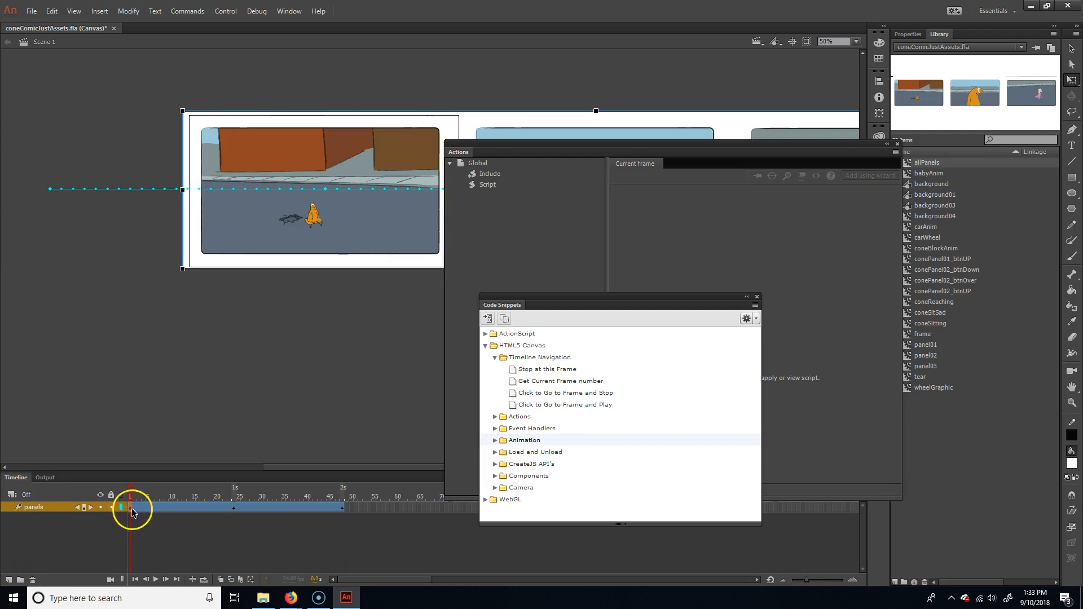
double_click(547, 369)
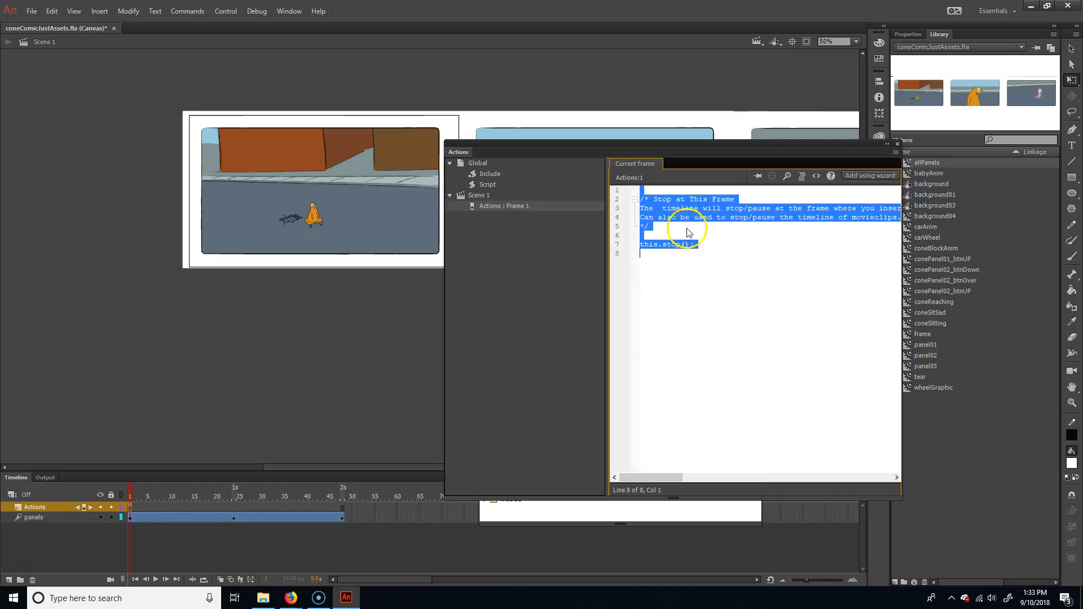
left_click(685, 235)
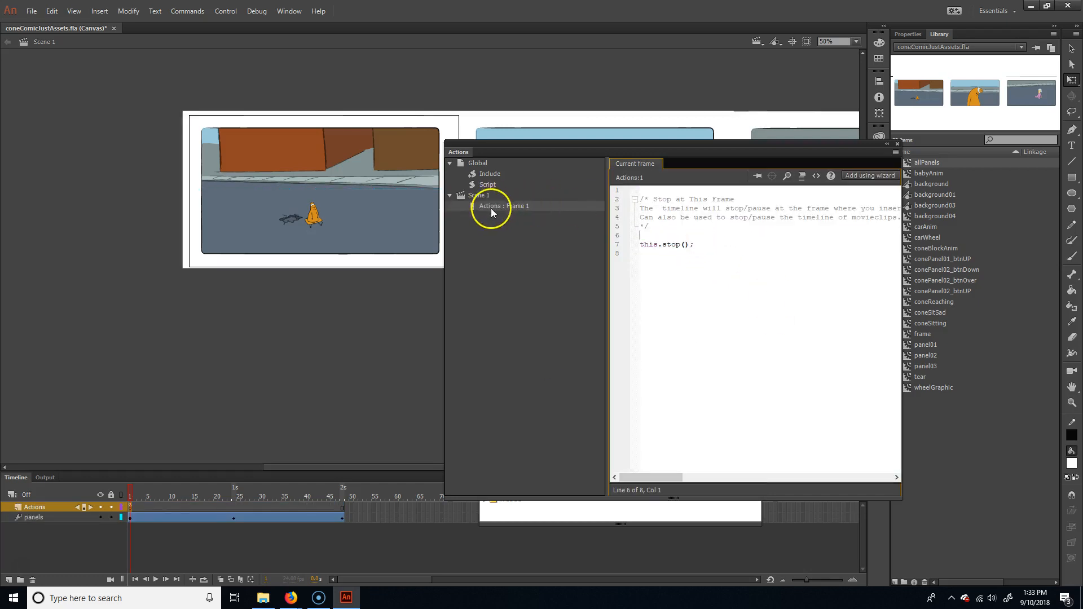
left_click_drag(699, 246, 621, 251)
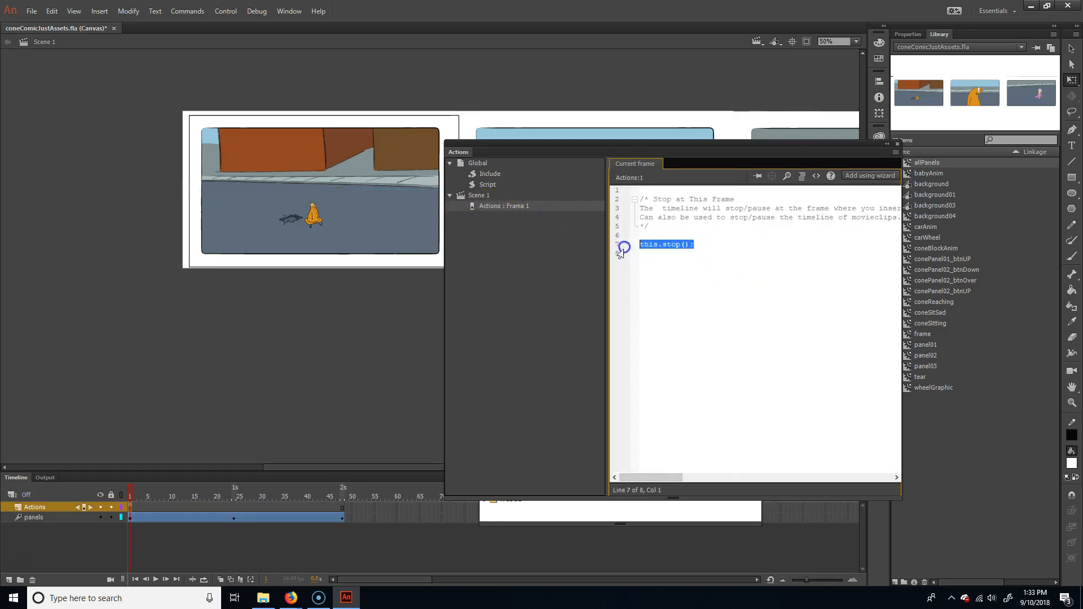
Add the "Stop at this Frame" code snippet to frame 24 of the Actions layer.
left_click(245, 517)
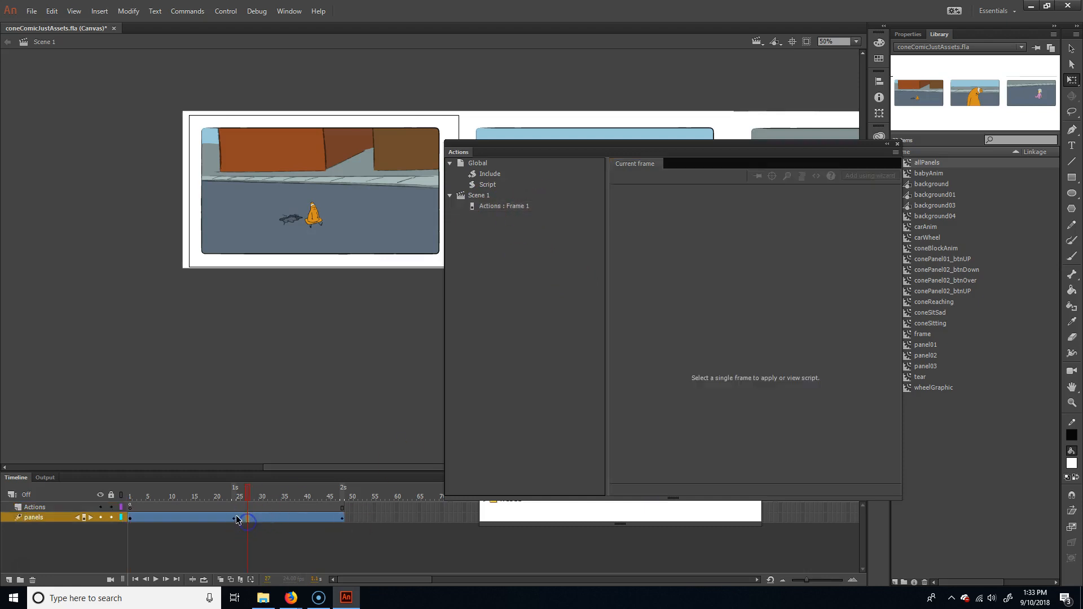
left_click(234, 508)
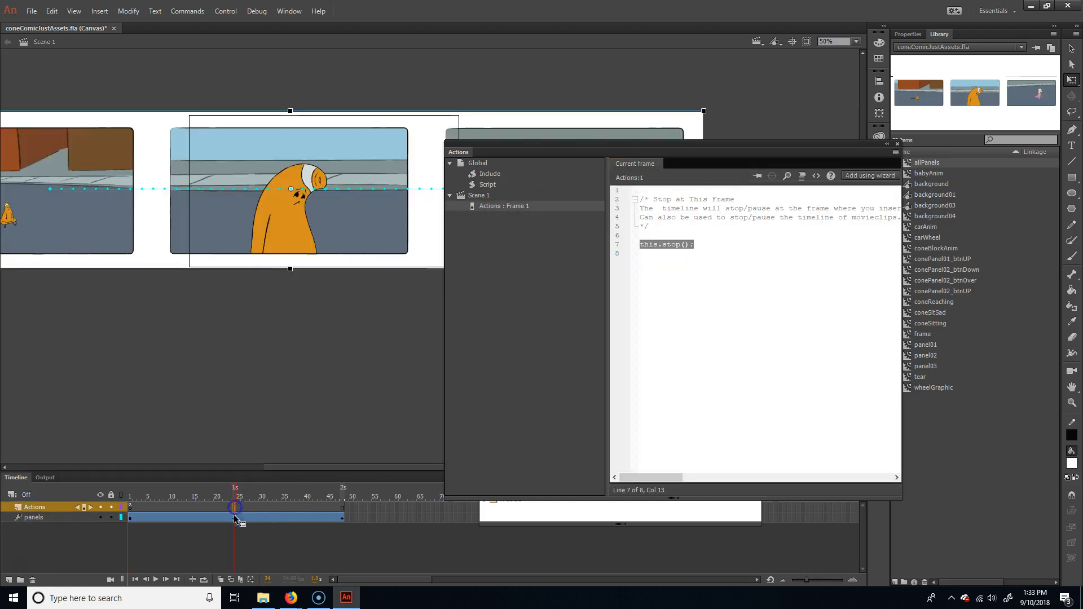
left_click(237, 522)
left_click(236, 509)
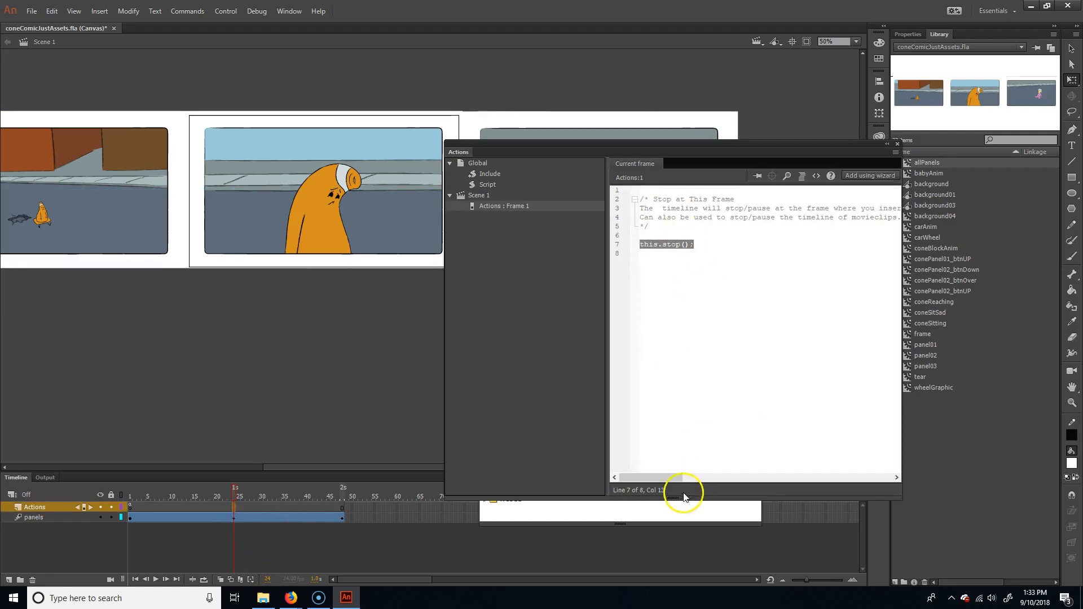
left_click(651, 511)
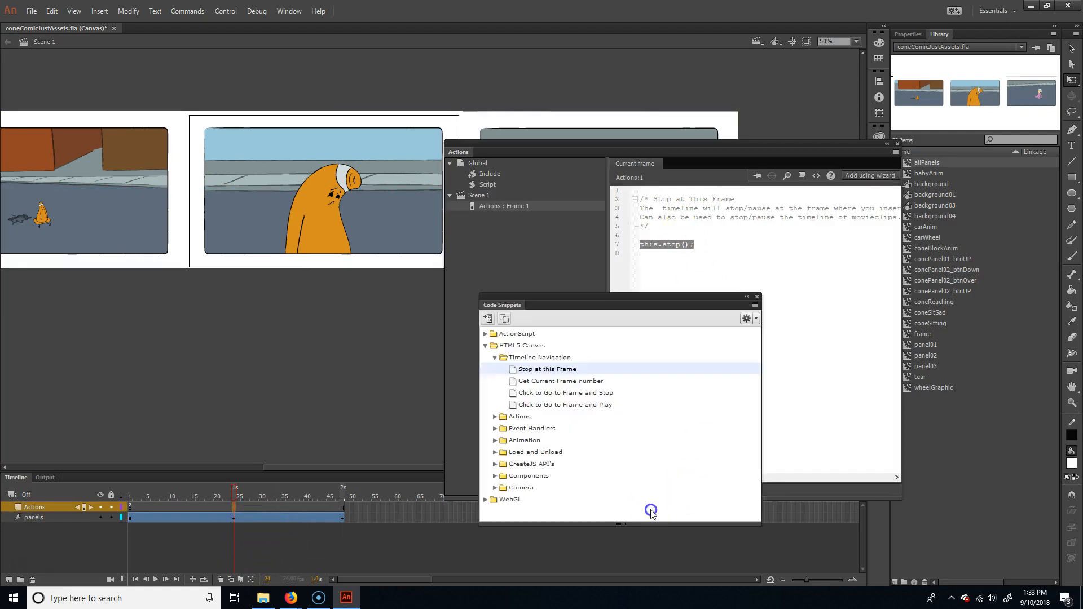
double_click(539, 369)
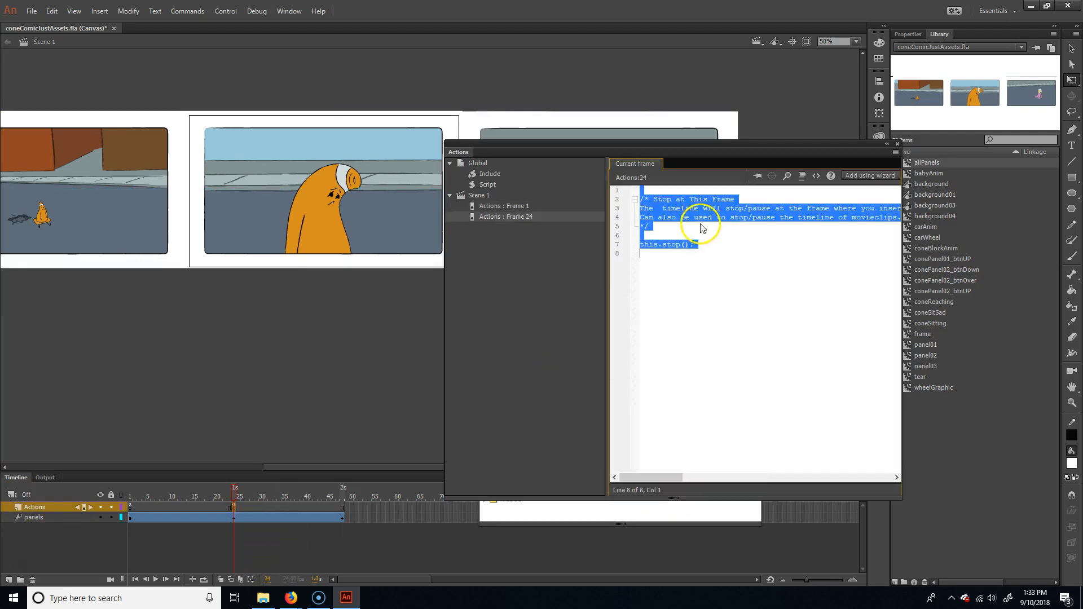
Add the "Stop at this Frame" code snippet to frame 48 of the Actions layer.
left_click(342, 518)
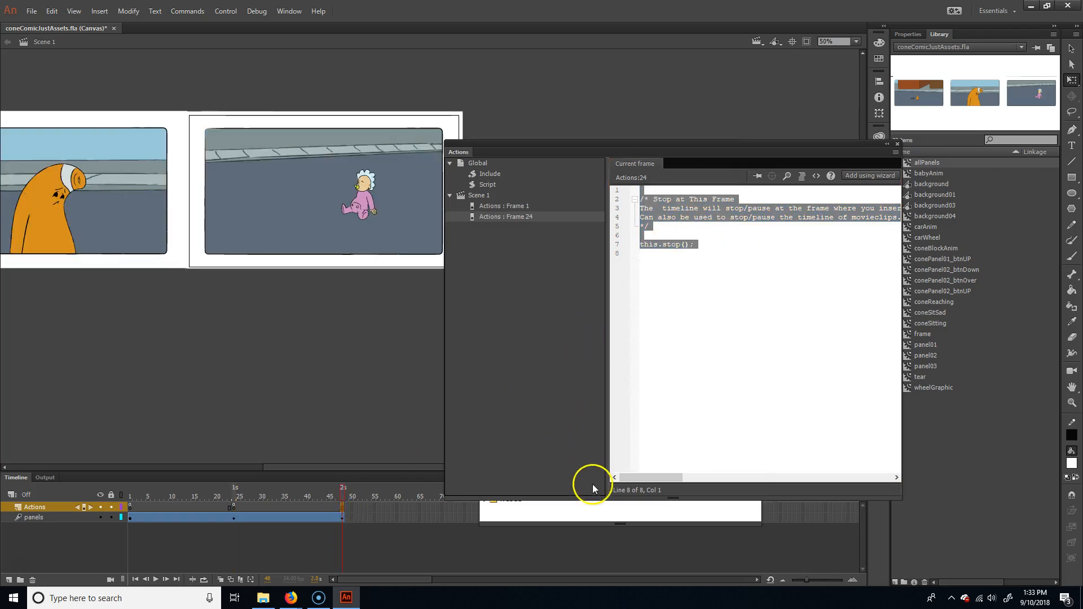
left_click(592, 517)
double_click(540, 370)
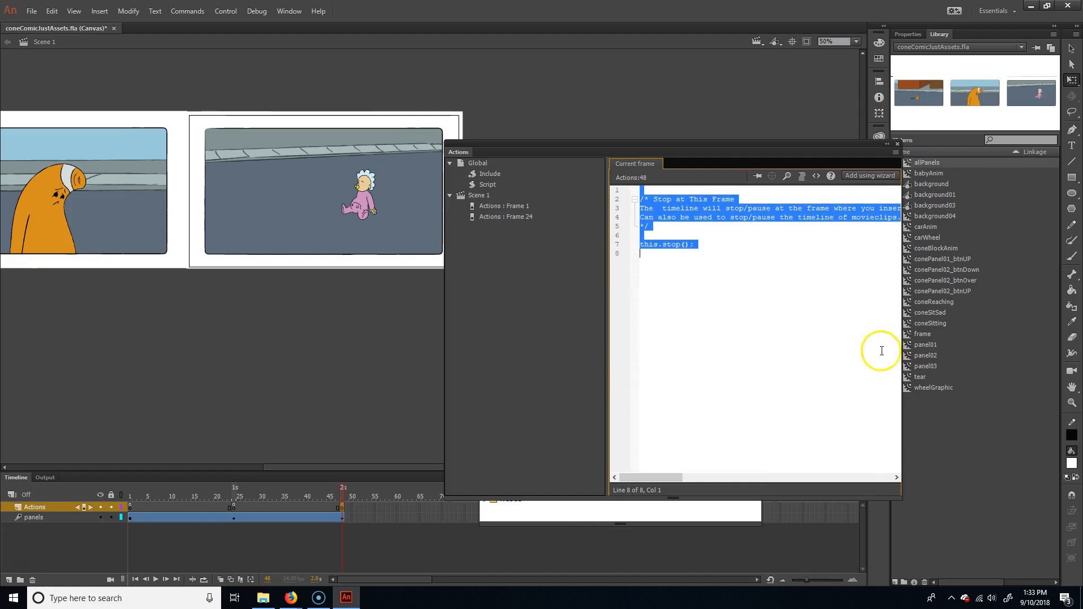
Review the stop scripts attached to frames 1, 24 and 48.
left_click(242, 506)
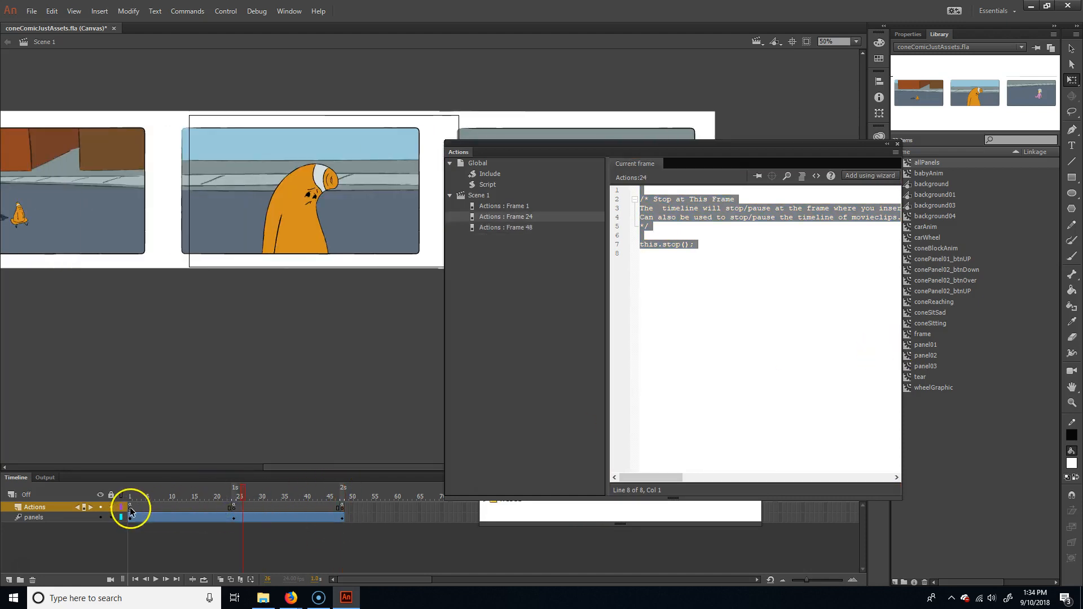
left_click(234, 496)
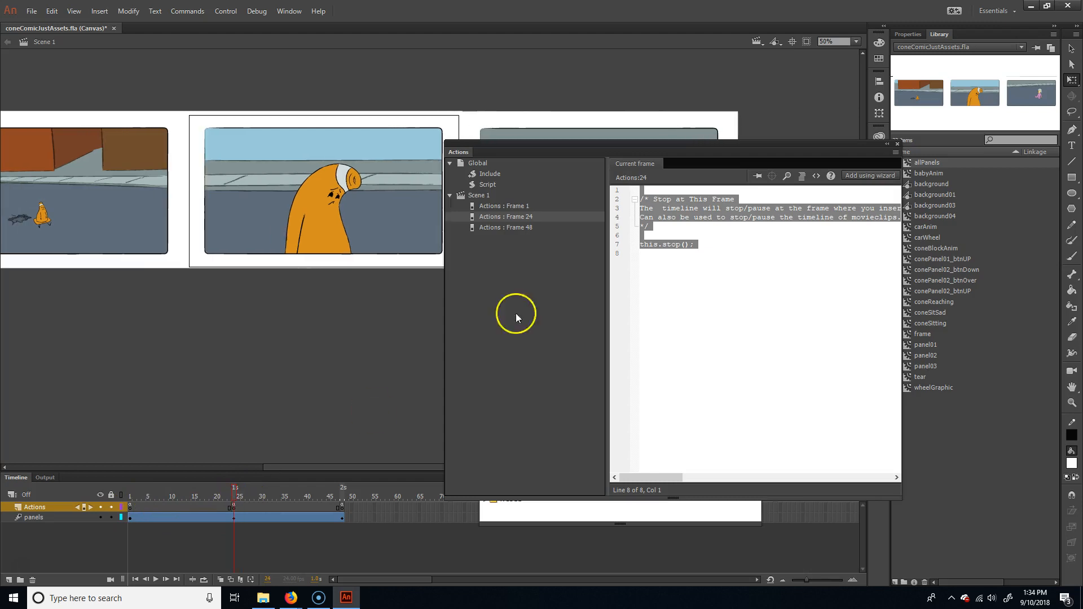
left_click(509, 206)
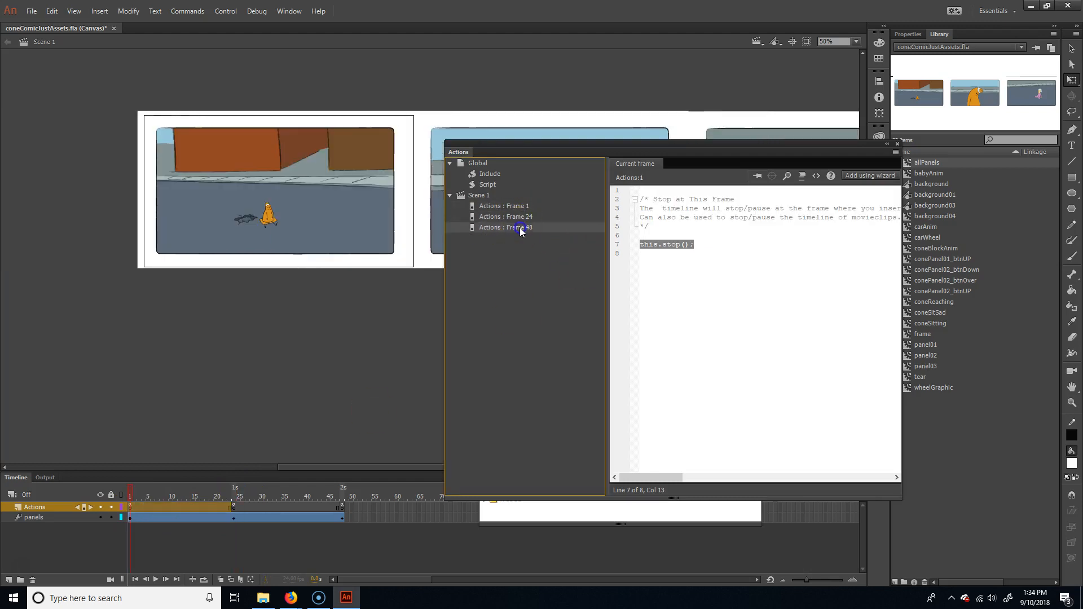
left_click(515, 229)
Return the playhead to frame 1 and close the Actions editor and the code snippets.
left_click_drag(329, 495, 130, 495)
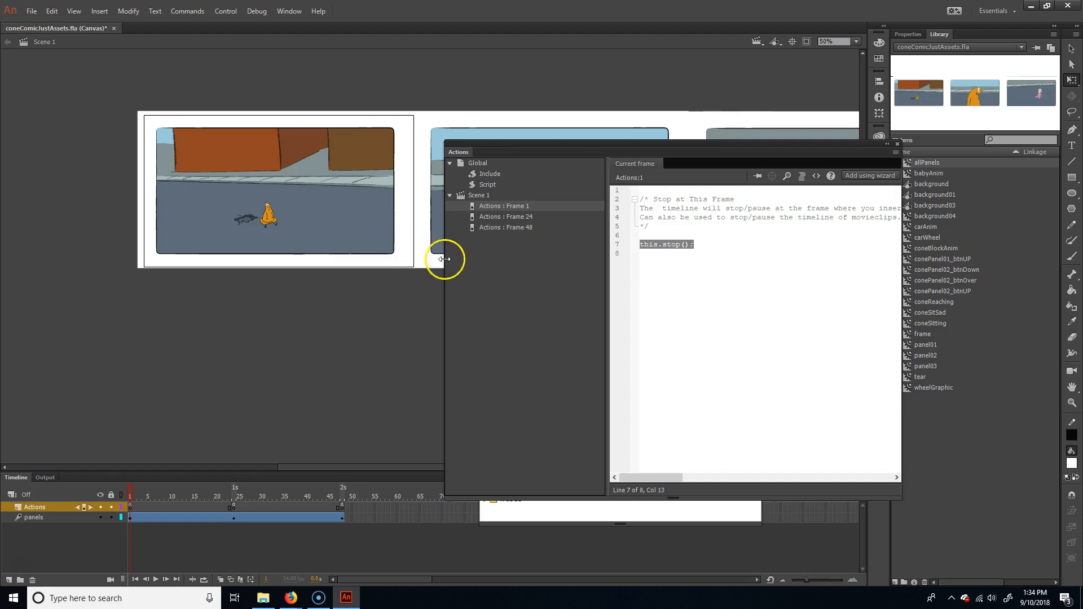
left_click(399, 341)
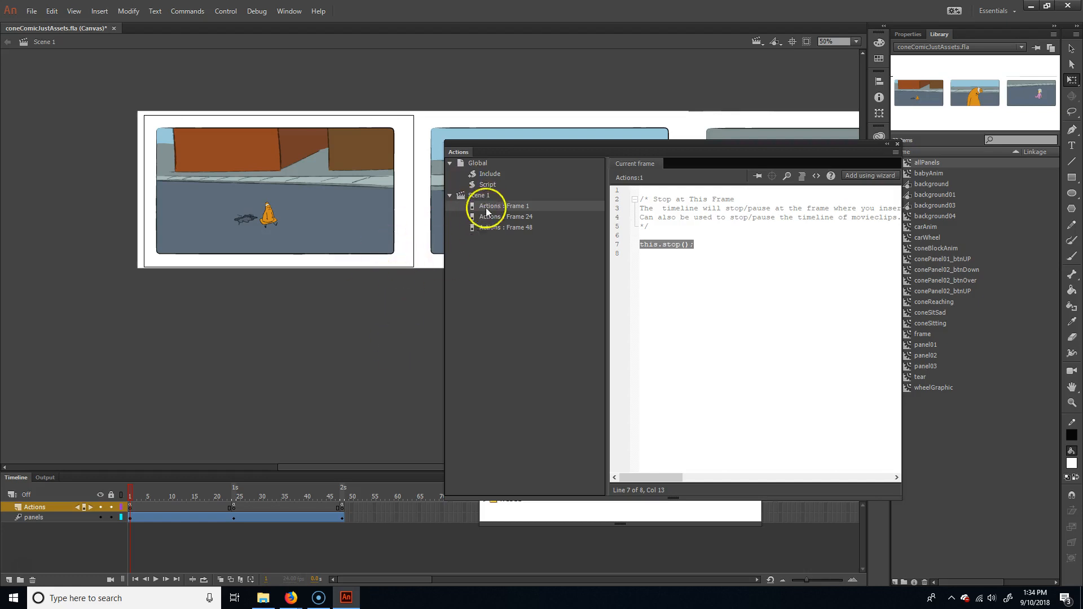
left_click(897, 144)
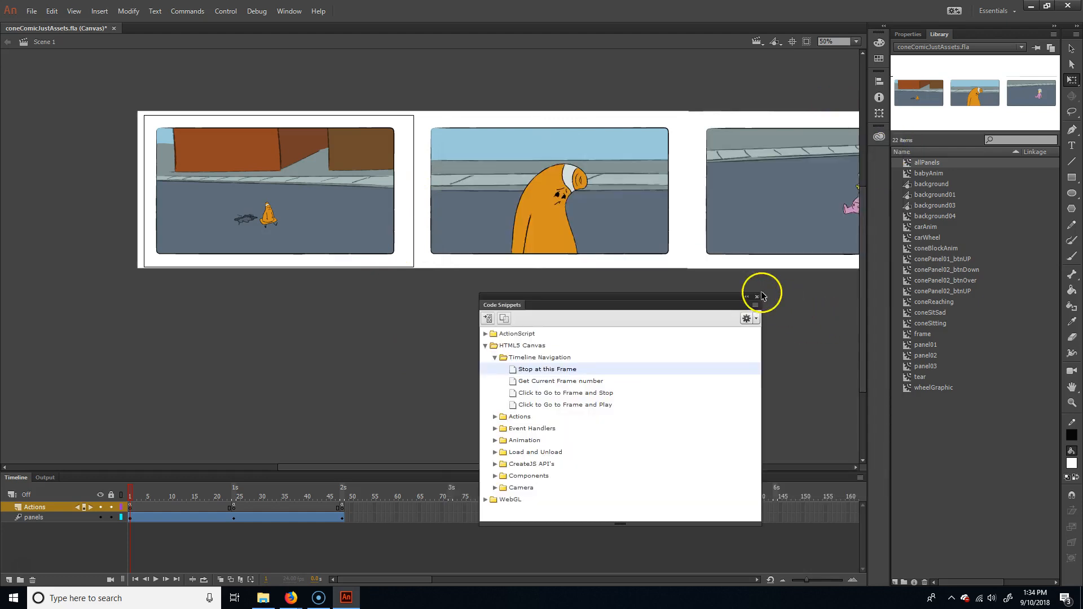
left_click(760, 292)
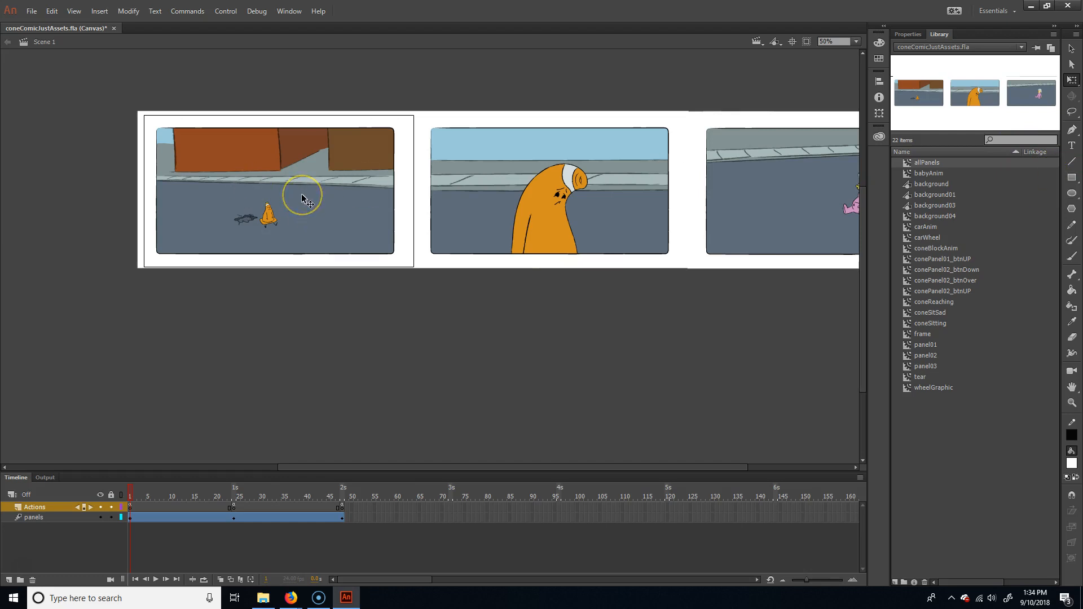
Draw a rectangle about 116 × 62 px near the first panel's lower-right corner, filled with the orange sampled from the cone.
key("ctrl+1")
left_click_drag(600, 300, 363, 299)
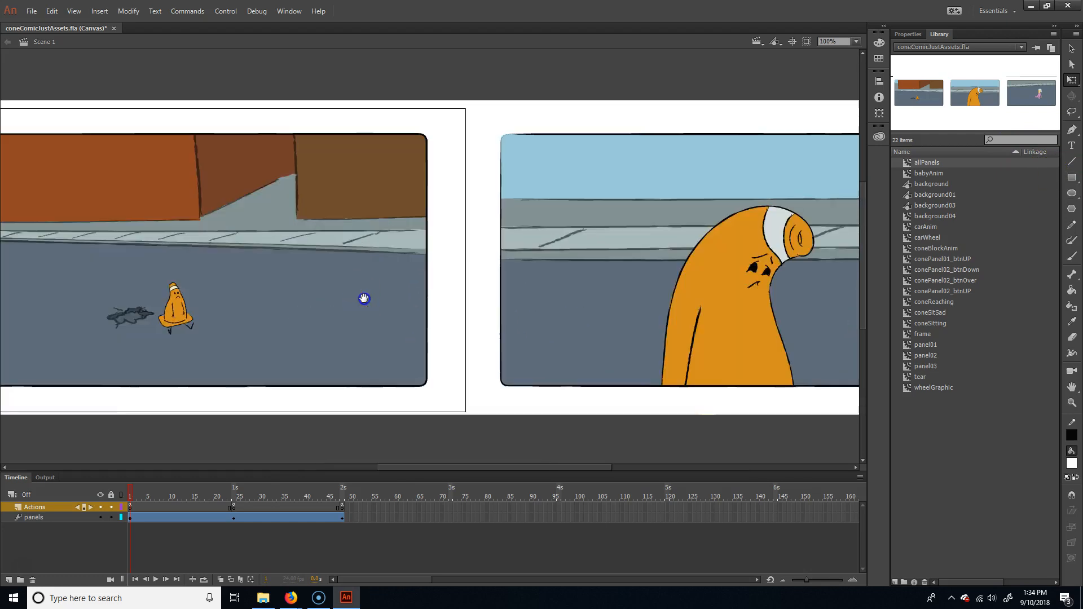
left_click(1073, 178)
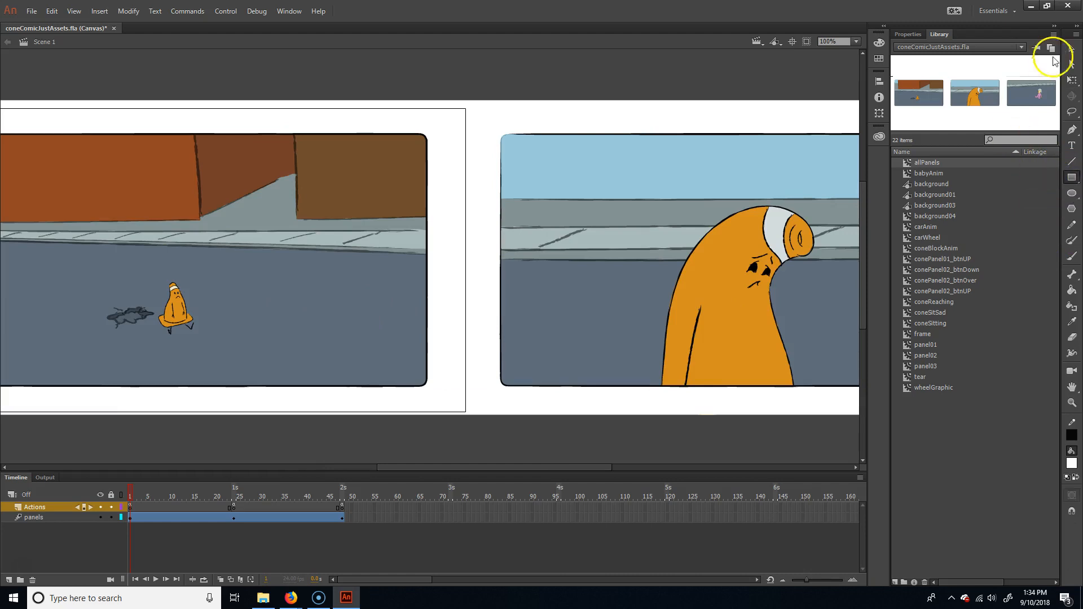
left_click(907, 33)
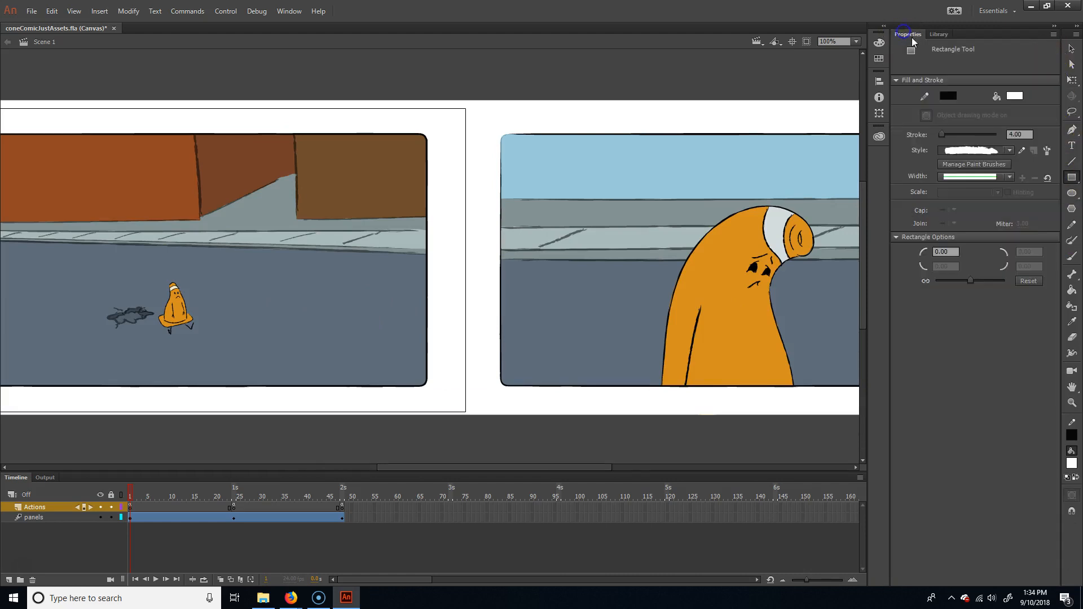
left_click(1015, 96)
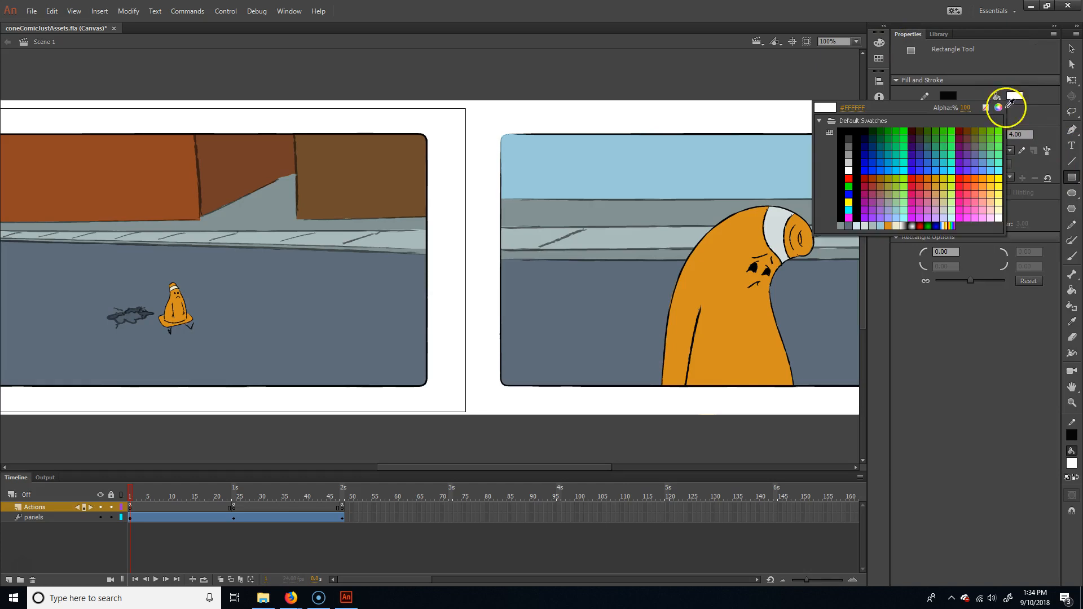
left_click(722, 276)
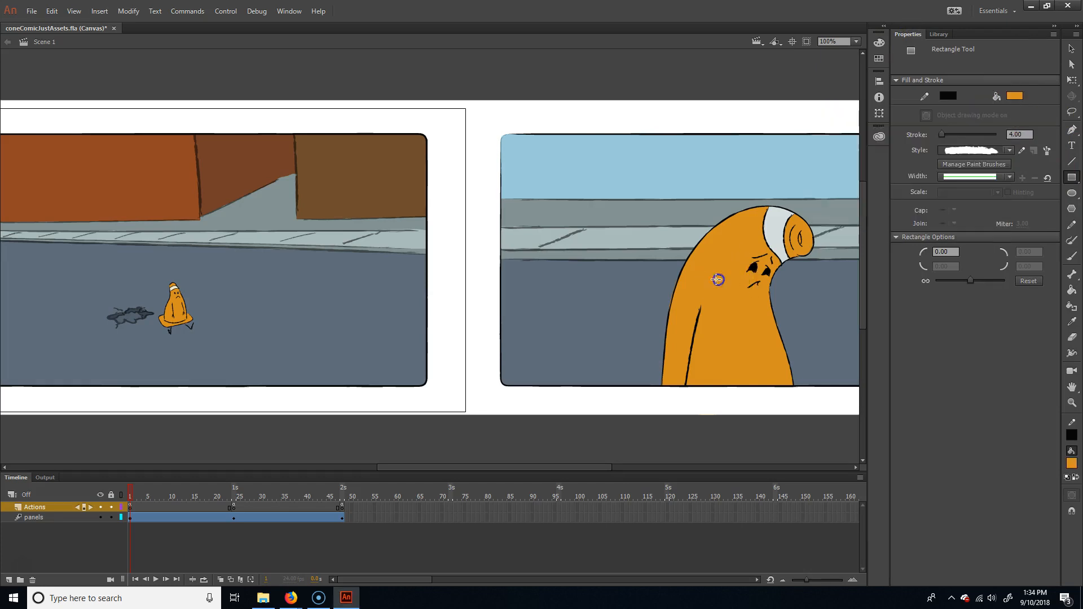
mouse_move(335, 385)
left_mouse_down()
mouse_move(384, 336)
mouse_move(398, 334)
mouse_move(396, 352)
mouse_move(406, 355)
mouse_move(372, 349)
left_mouse_up()
key("v")
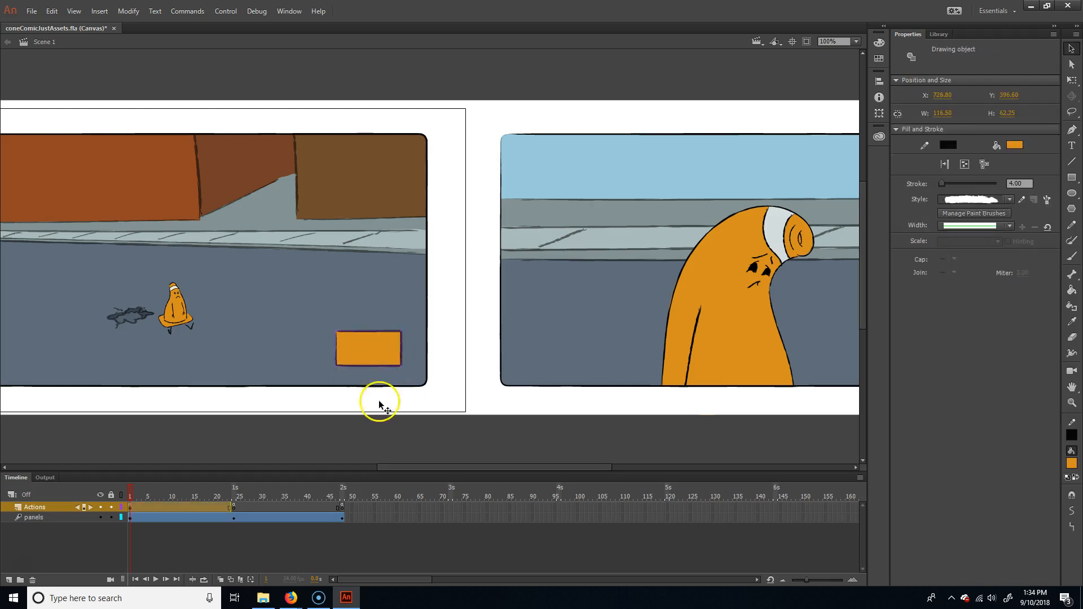
Convert the orange rectangle to a button symbol named next_btn.
left_click(376, 356)
left_click(374, 357)
left_click(124, 9)
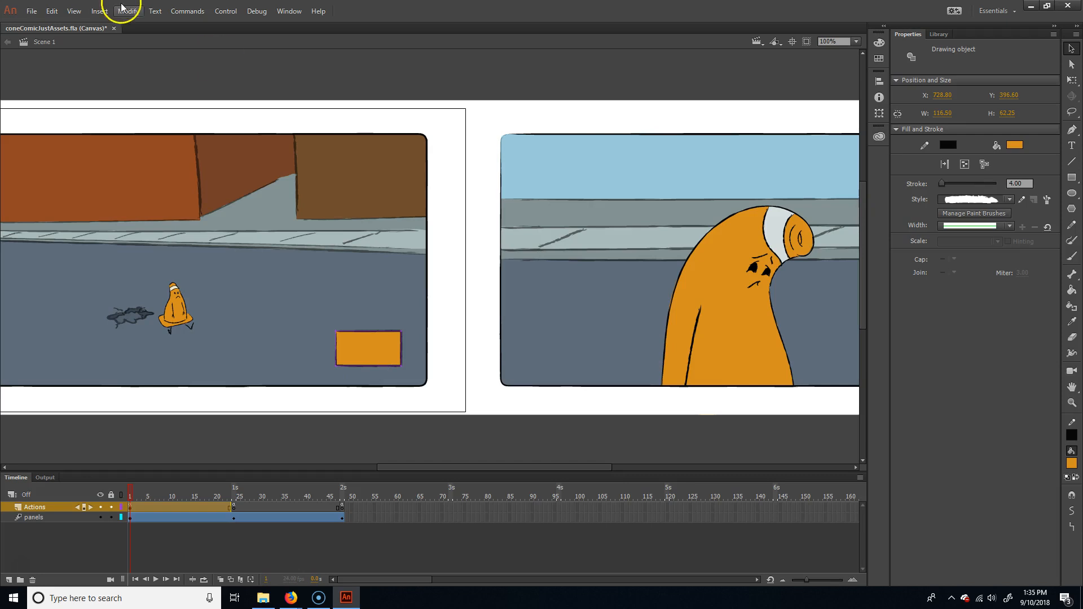
left_click(163, 40)
left_click(515, 170)
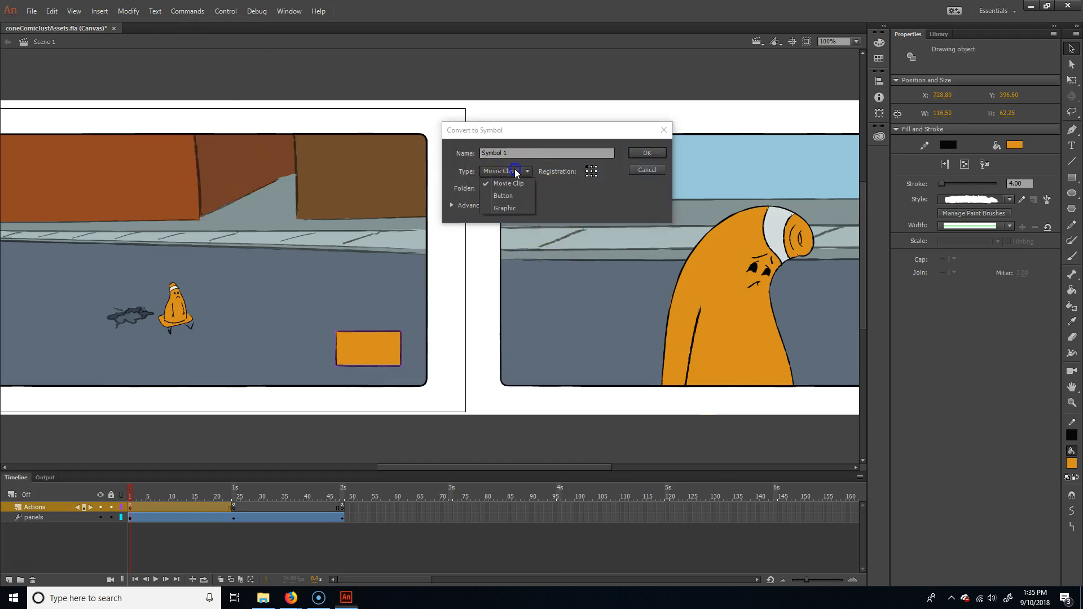
left_click(506, 197)
key("shift+Tab")
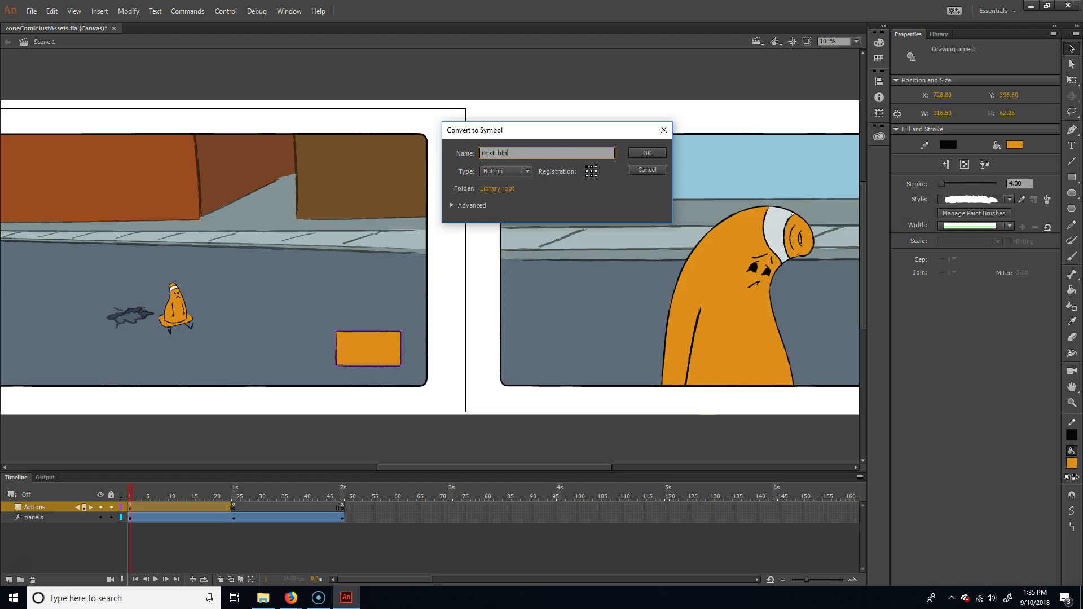
type("next_btn")
left_click(643, 153)
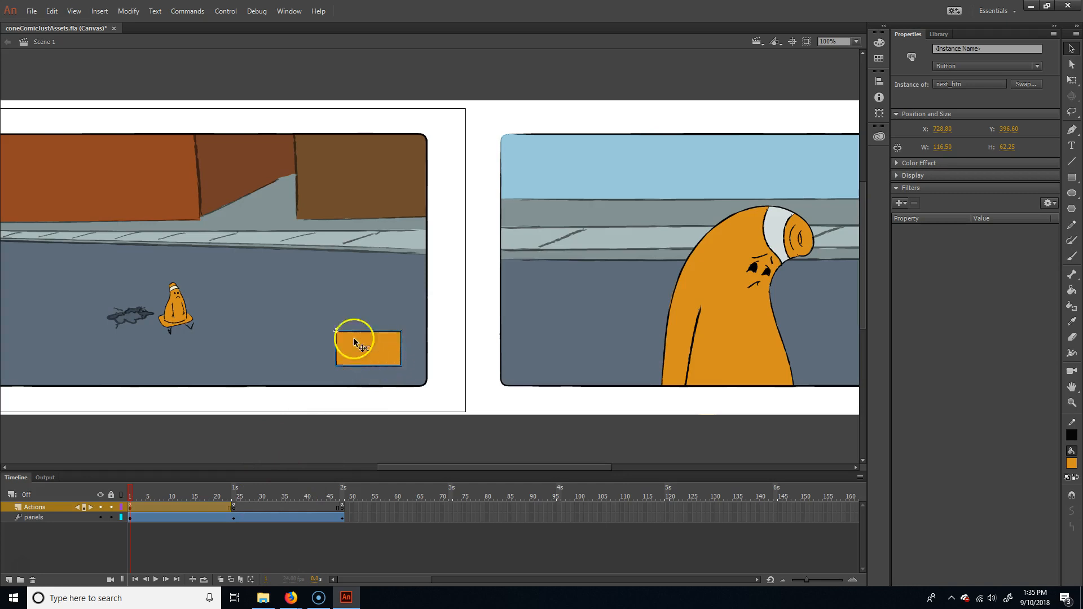
Enter the next_btn symbol to edit its rectangle in place.
double_click(376, 349)
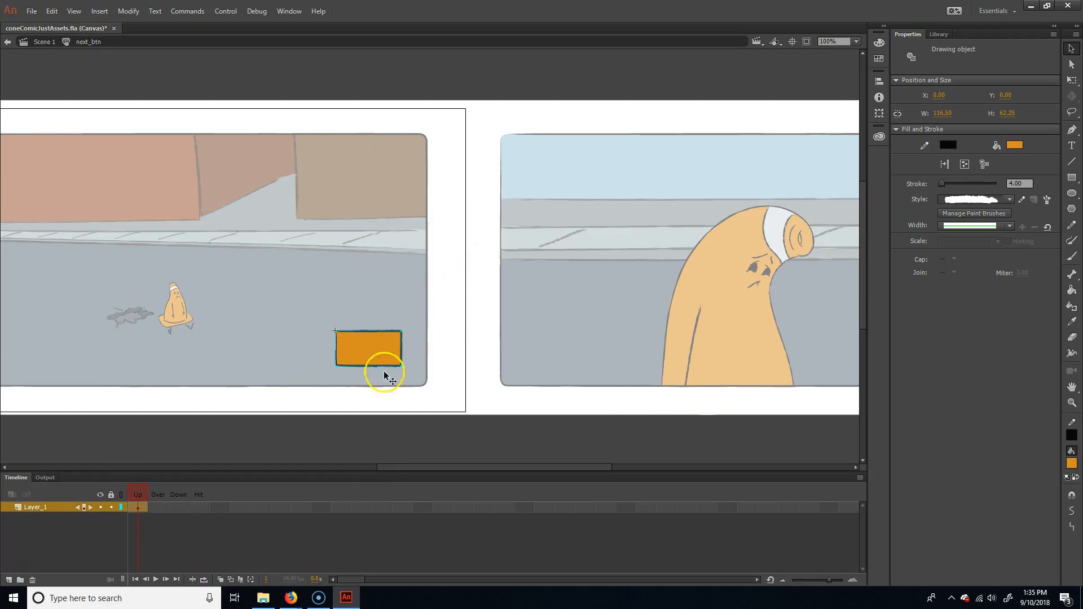
left_click(409, 369)
left_click(380, 354)
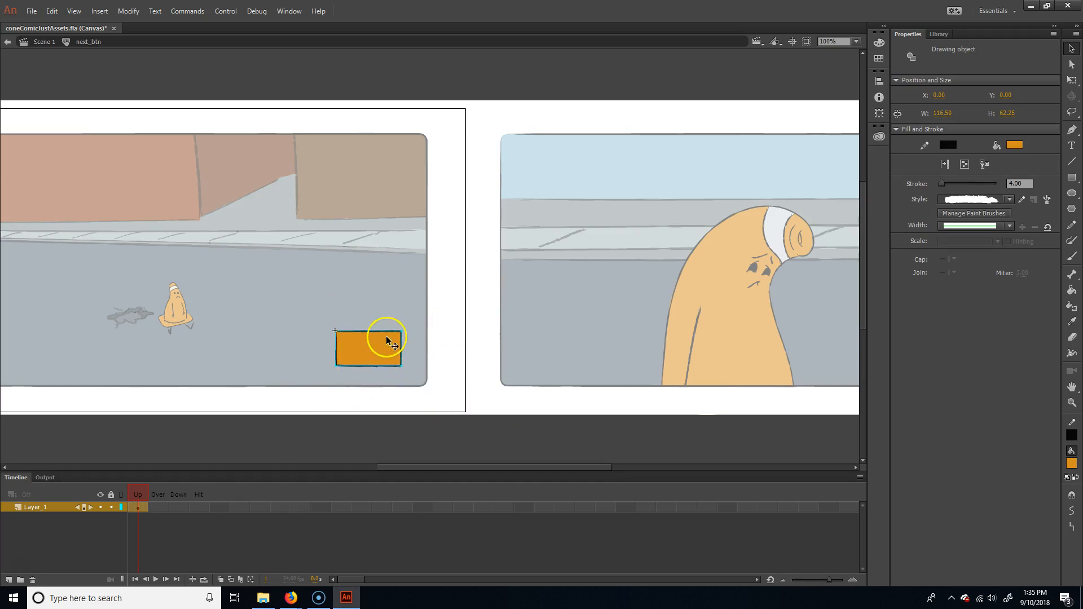
left_click_drag(426, 291, 309, 382)
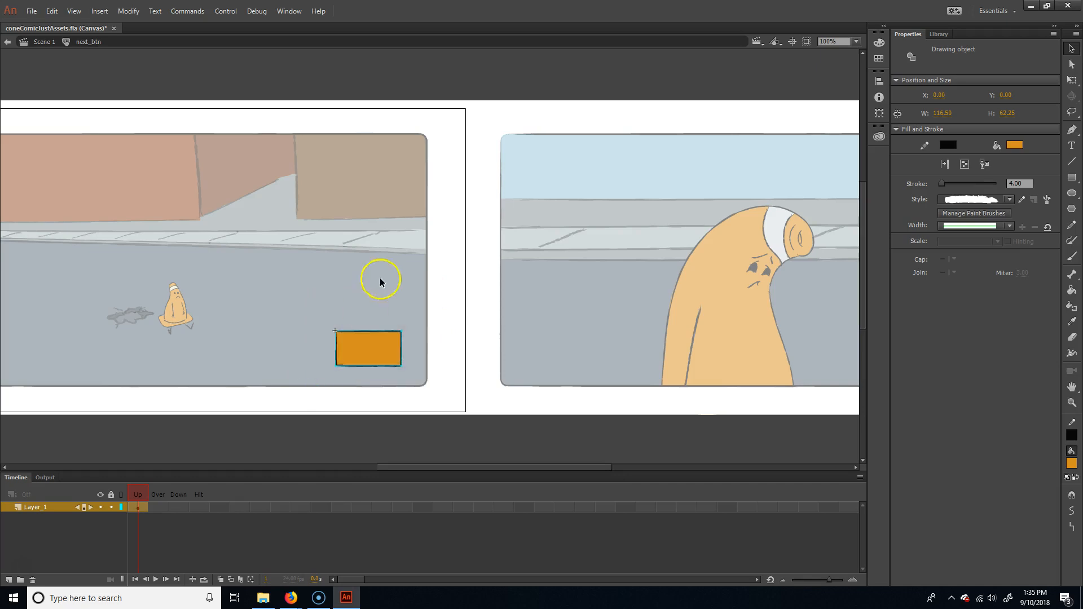
double_click(381, 282)
left_click(364, 344)
double_click(389, 345)
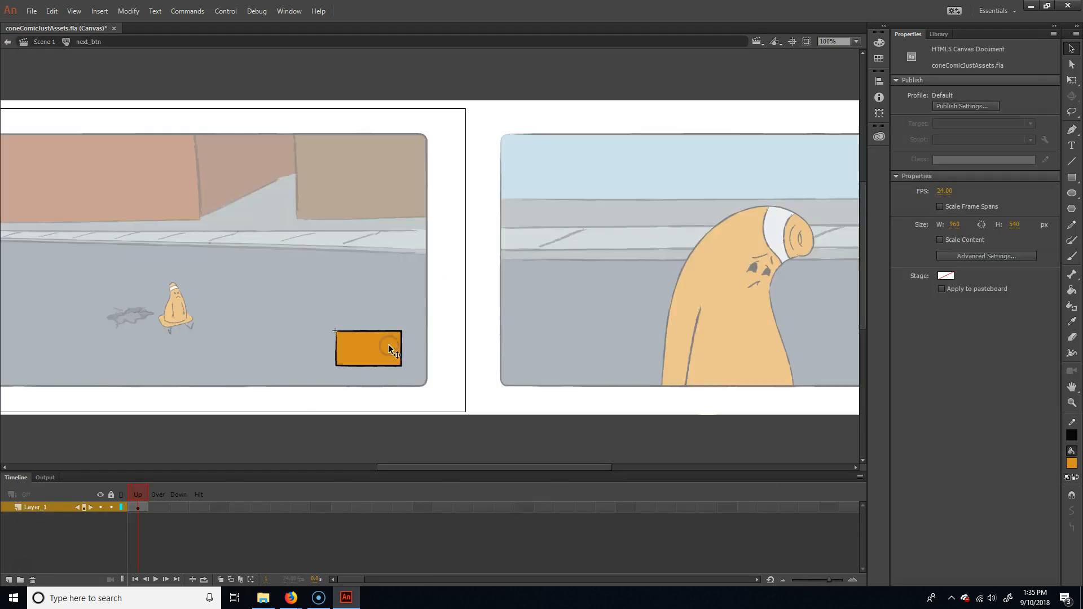
Try to add an anchor point in the middle of the rectangle's right edge.
left_click(1074, 131)
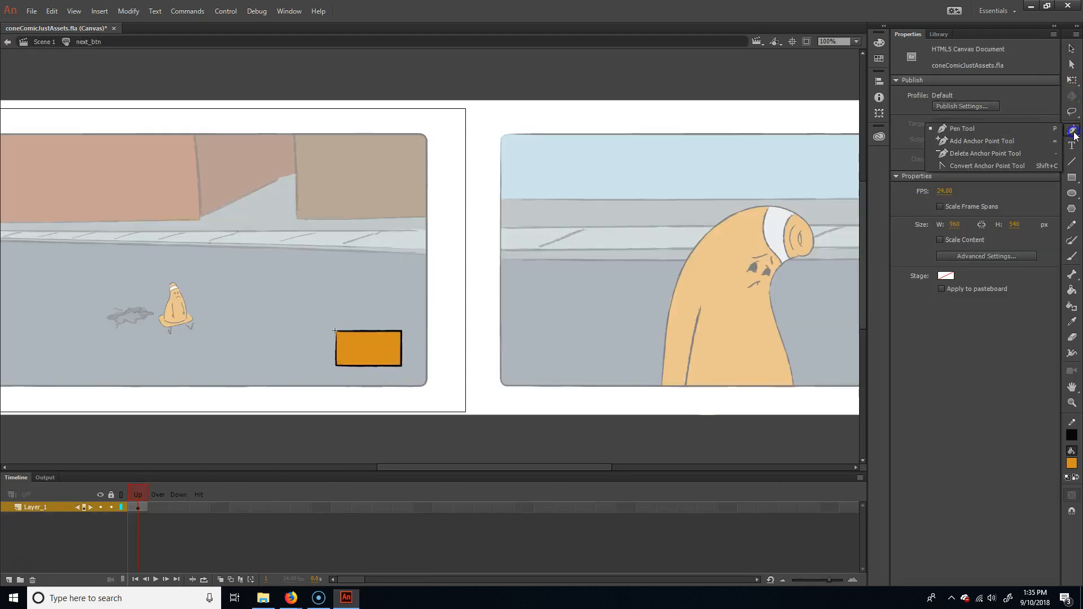
left_click(991, 146)
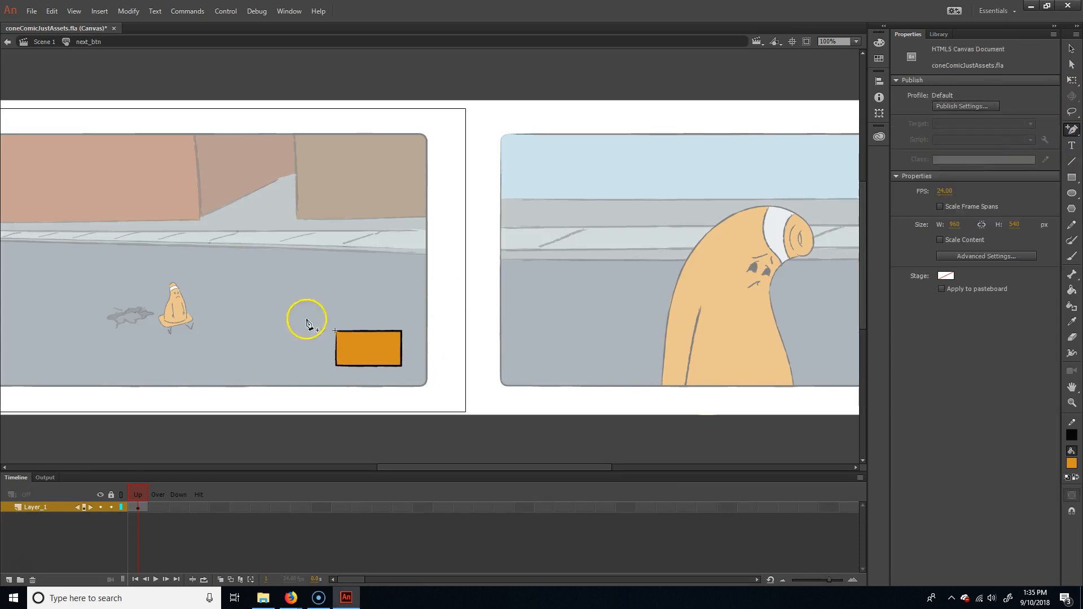
left_click(402, 350)
left_click(402, 347)
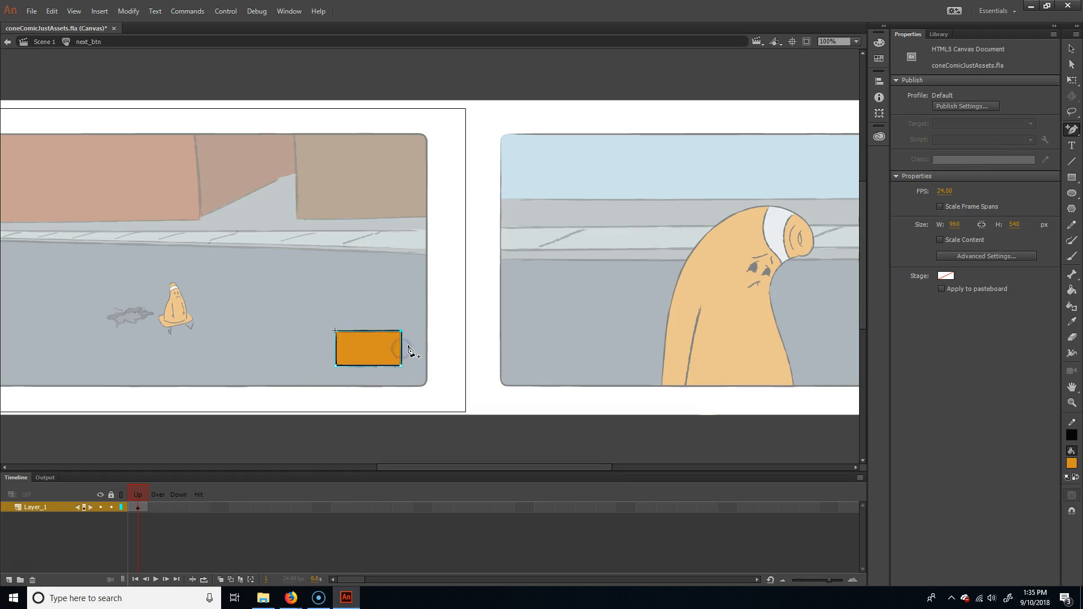
Break the rectangle drawing object apart into a plain shape.
key("q")
left_click_drag(304, 315, 404, 375)
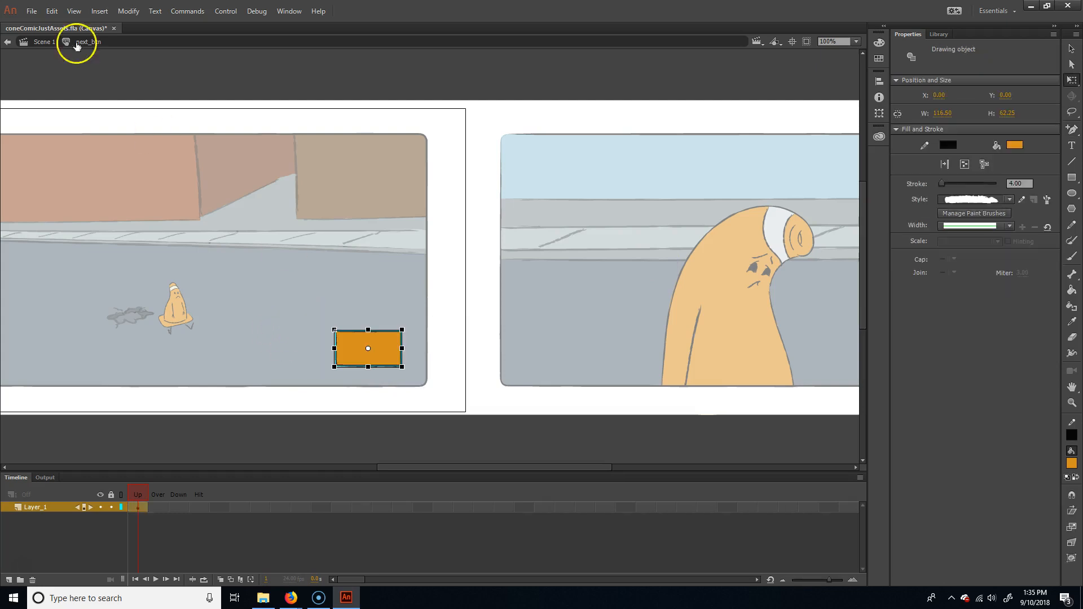
left_click(128, 11)
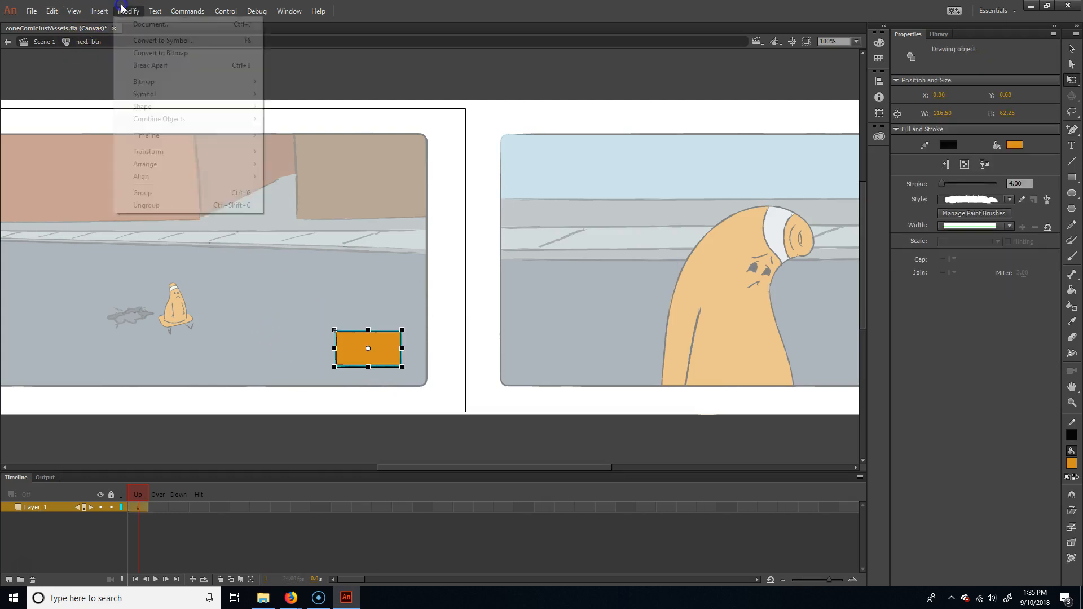
left_click(178, 68)
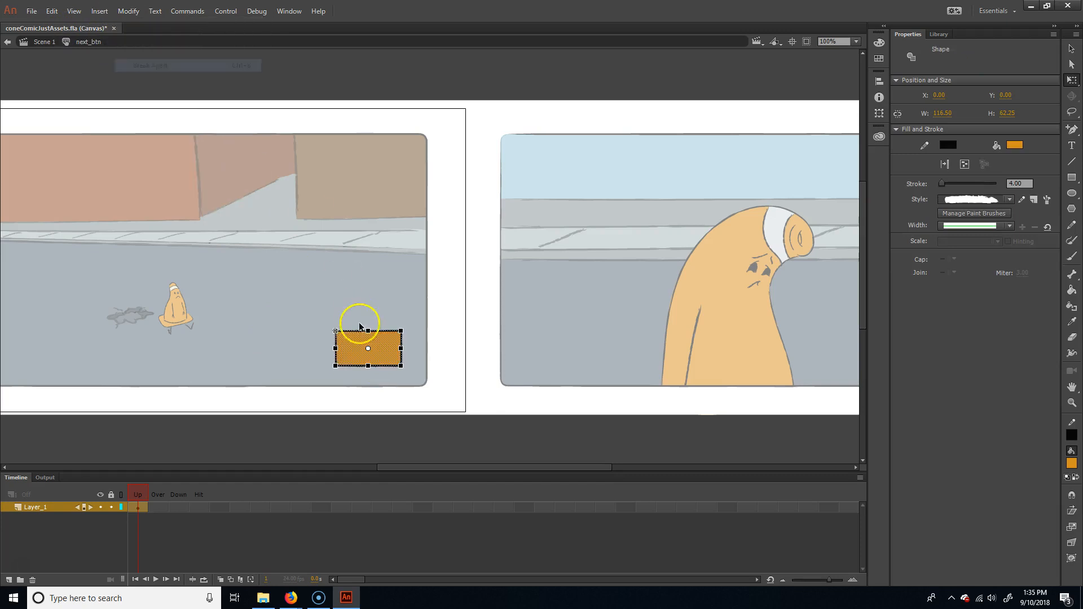
left_click(405, 351)
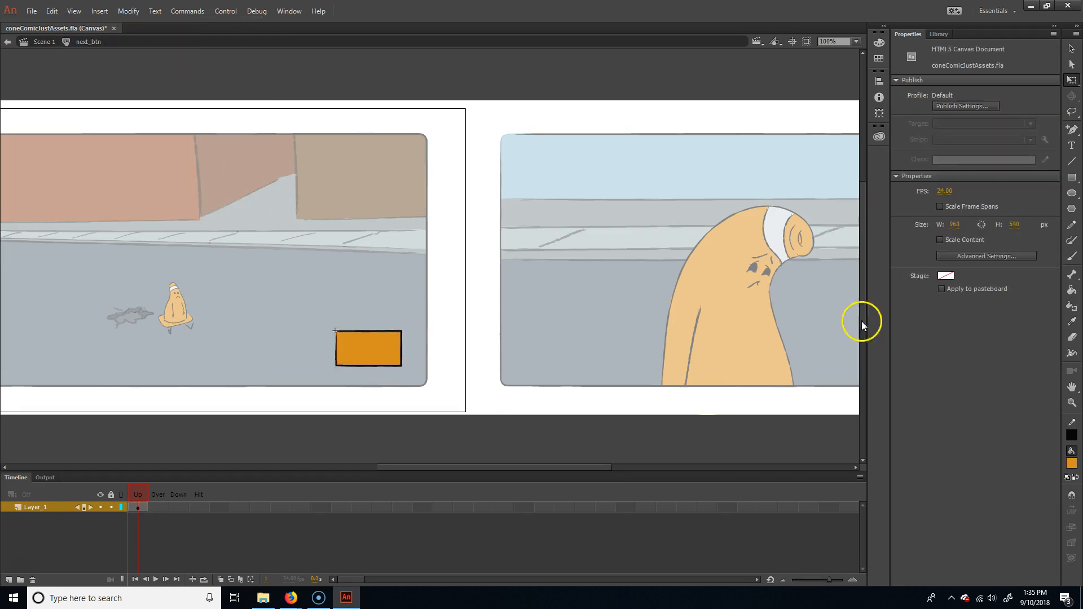
Add an anchor point midway on the rectangle's right edge and pull that edge outward into an arrow tip.
left_click(1072, 161)
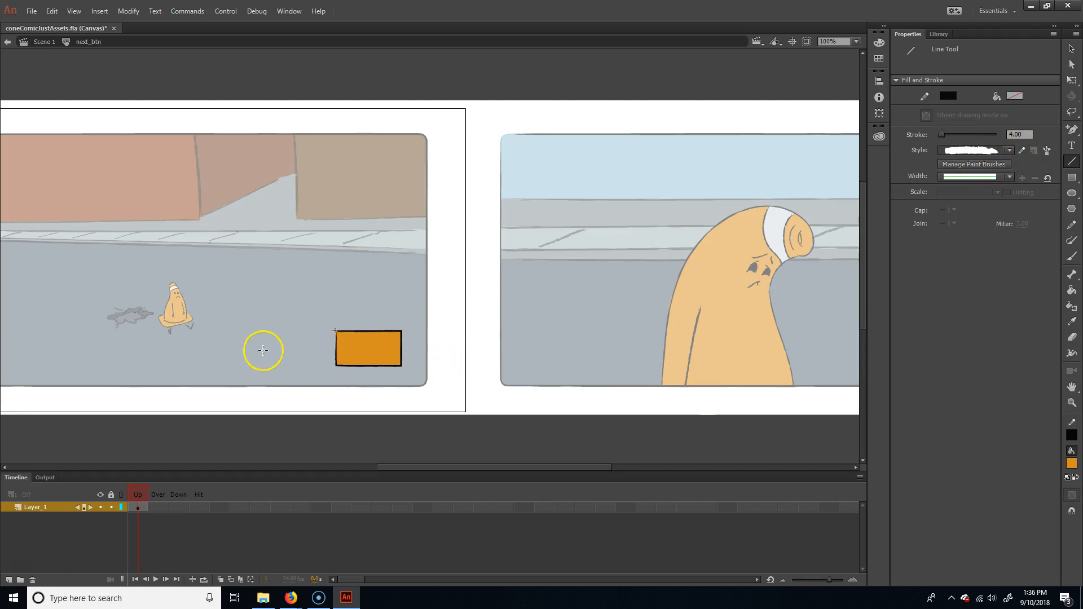
left_click_drag(384, 346, 386, 348)
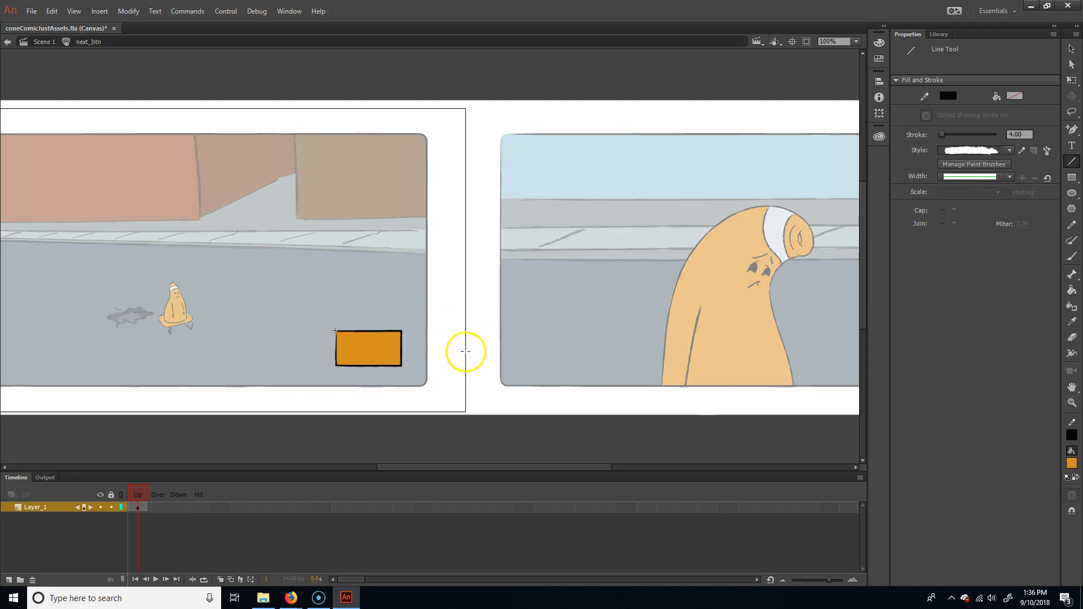
left_click(1071, 130)
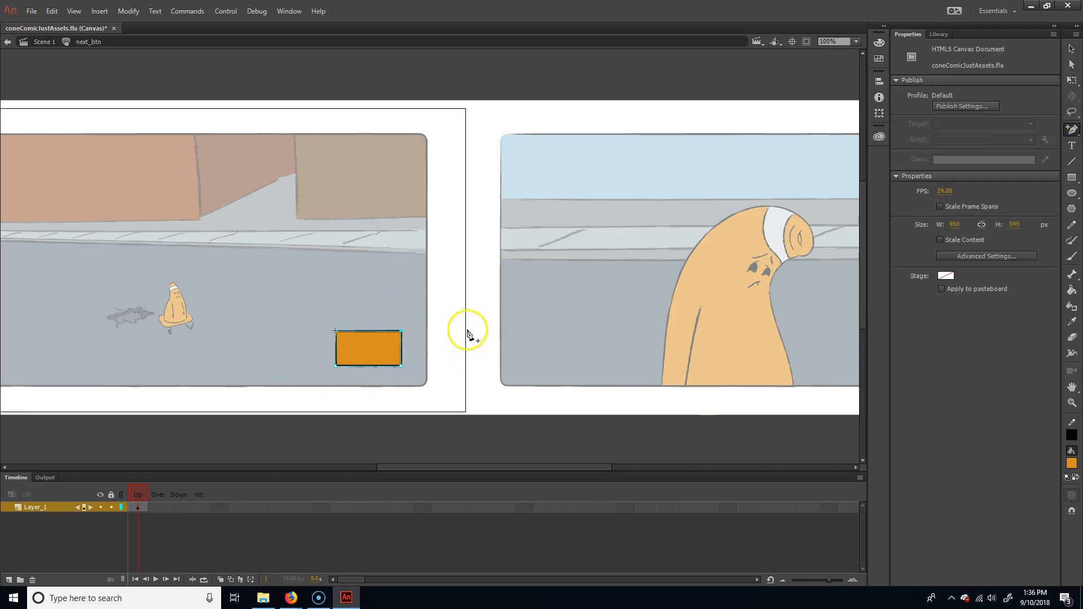
left_click(401, 347)
left_click(402, 348)
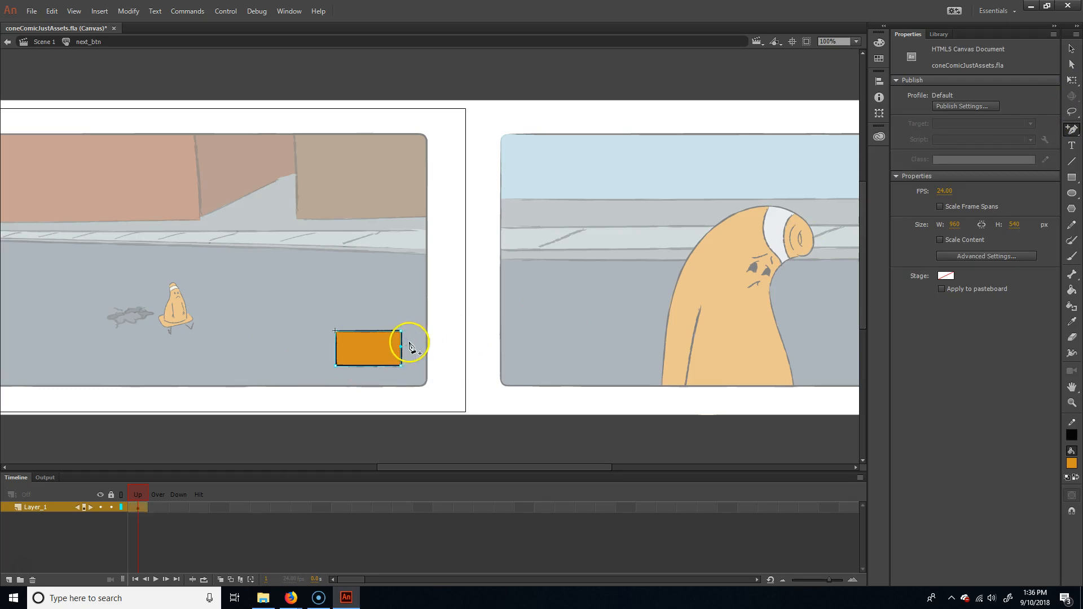
key("v")
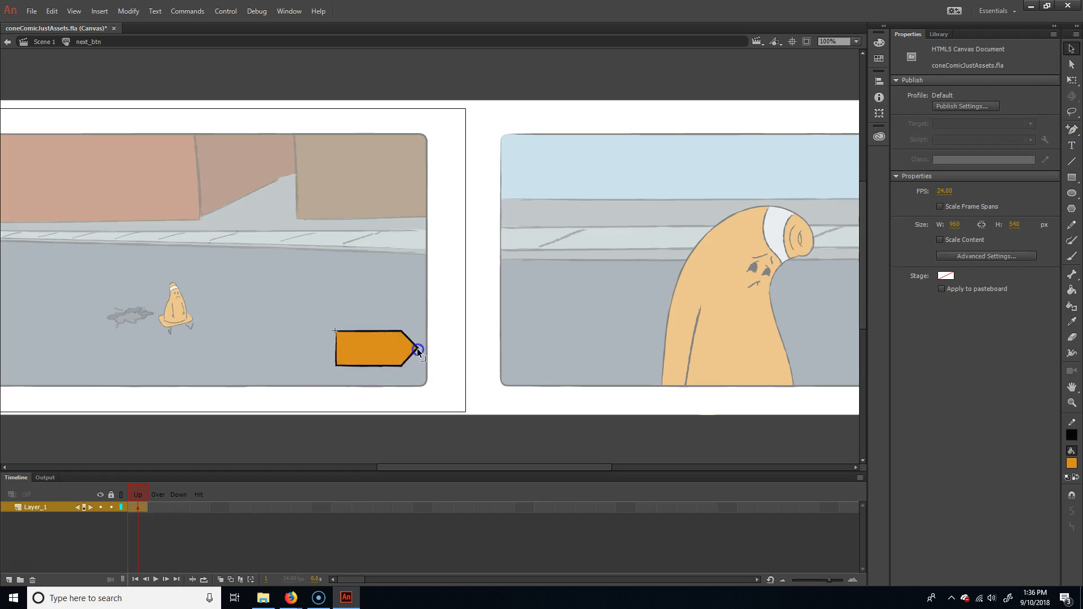
left_click(363, 339)
left_click(418, 370)
Add the static text "NEXT" in black on top of the orange arrow.
left_click(1072, 146)
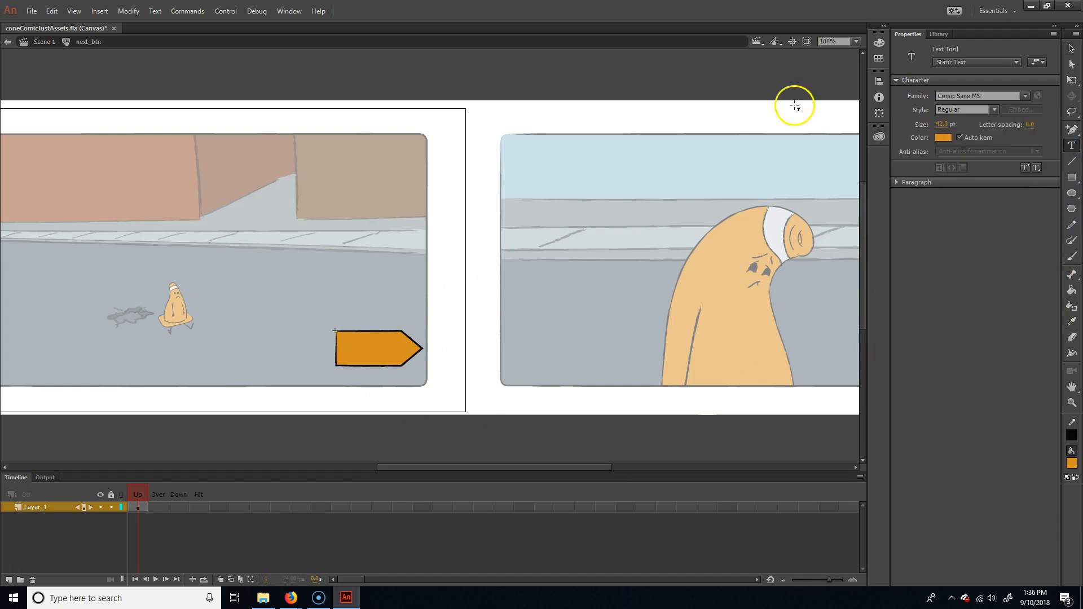
left_click(943, 137)
left_click(776, 167)
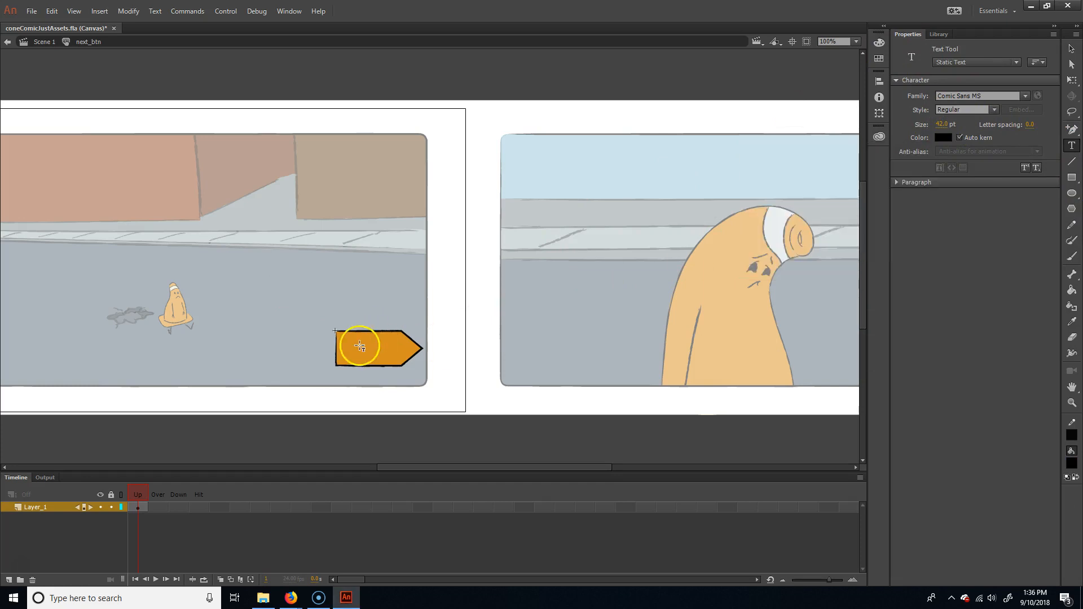
left_click(345, 331)
type("NEXT")
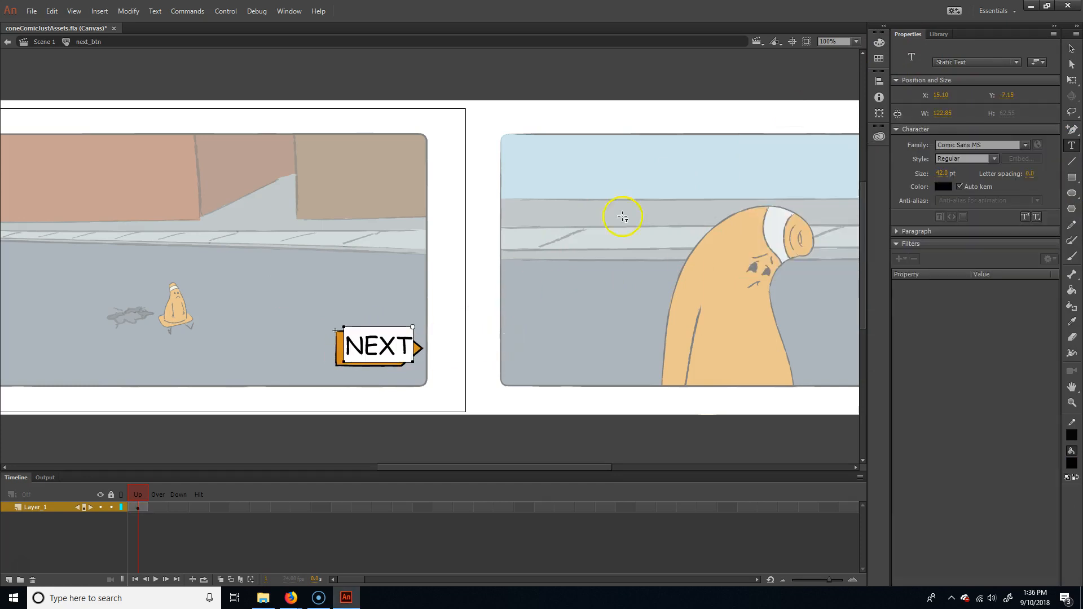
Scale the NEXT text down to about 107 px wide and nudge it into the rectangular body of the arrow.
left_click(1072, 81)
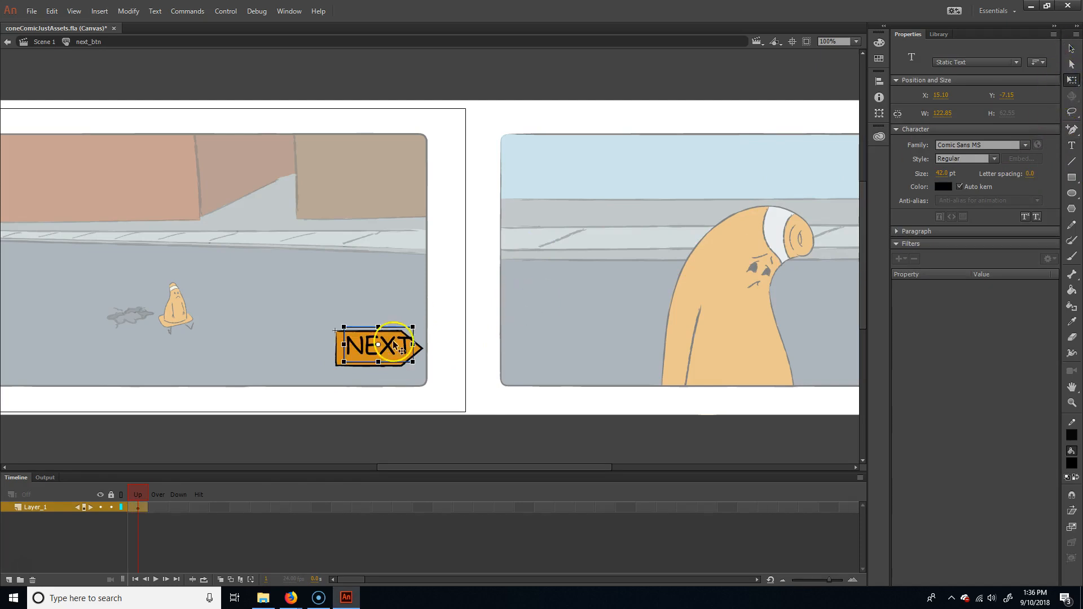
left_click_drag(413, 327, 411, 329)
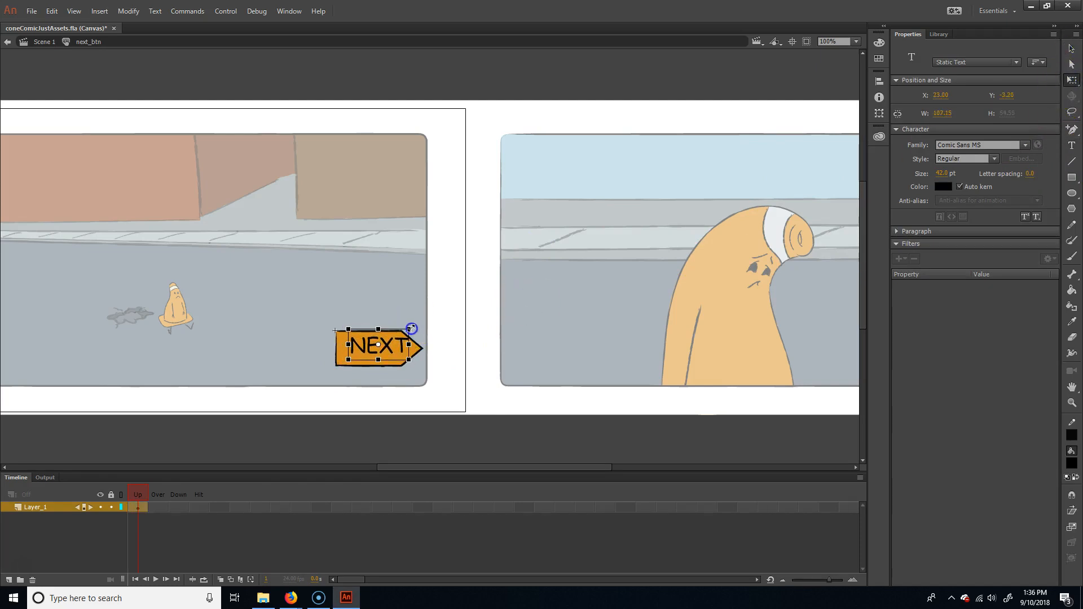
key("shift+Left")
key("shift+Down")
key("Left")
key("Left")
key("Left")
key("Left")
key("Left")
key("Left")
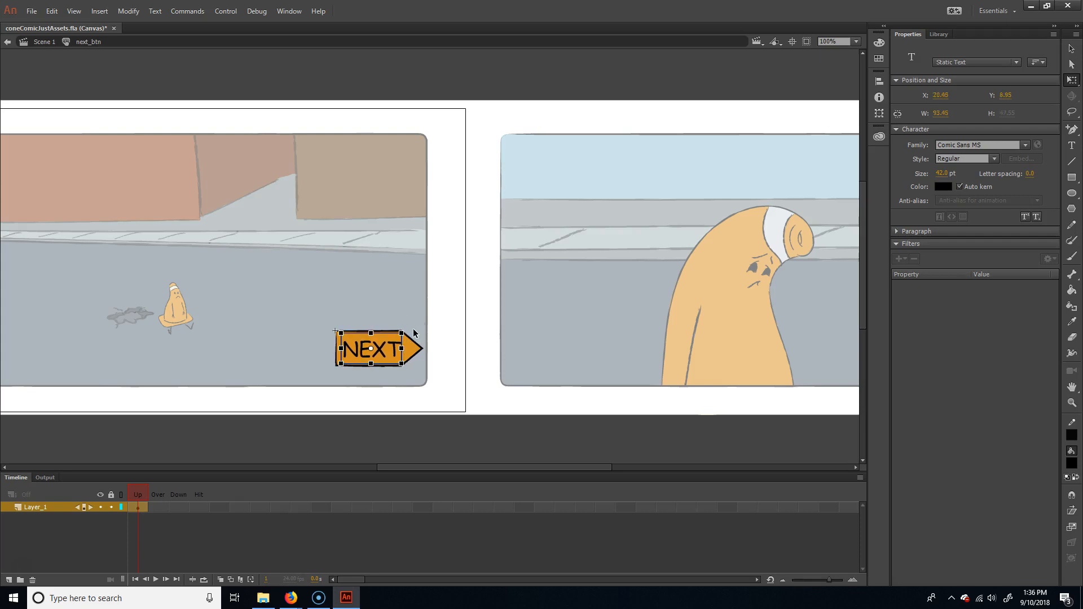
key("Up")
key("Up")
key("Up")
key("Up")
key("Up")
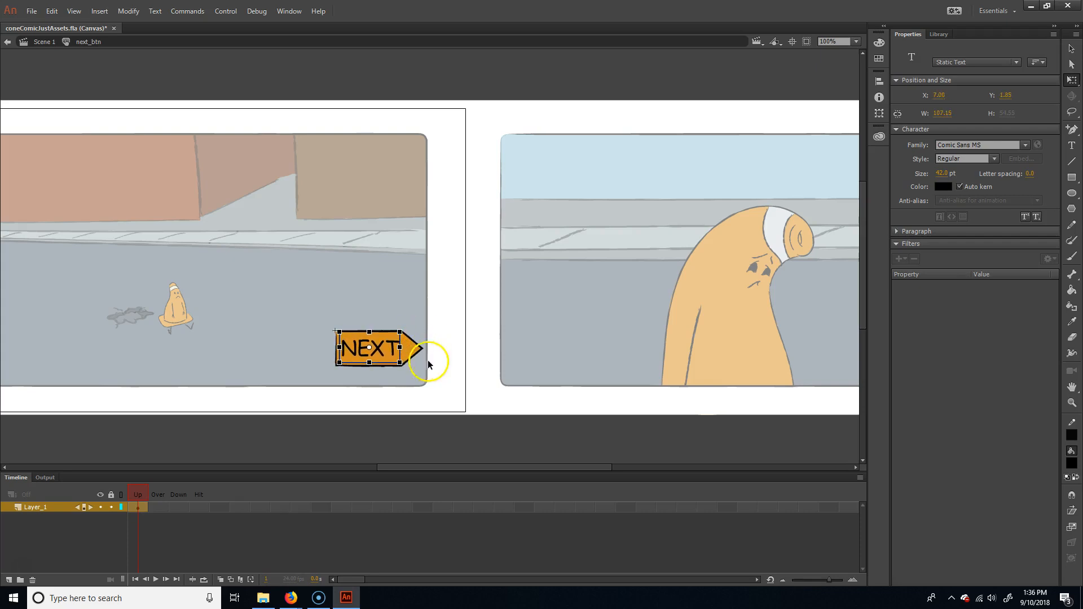
left_click(442, 380)
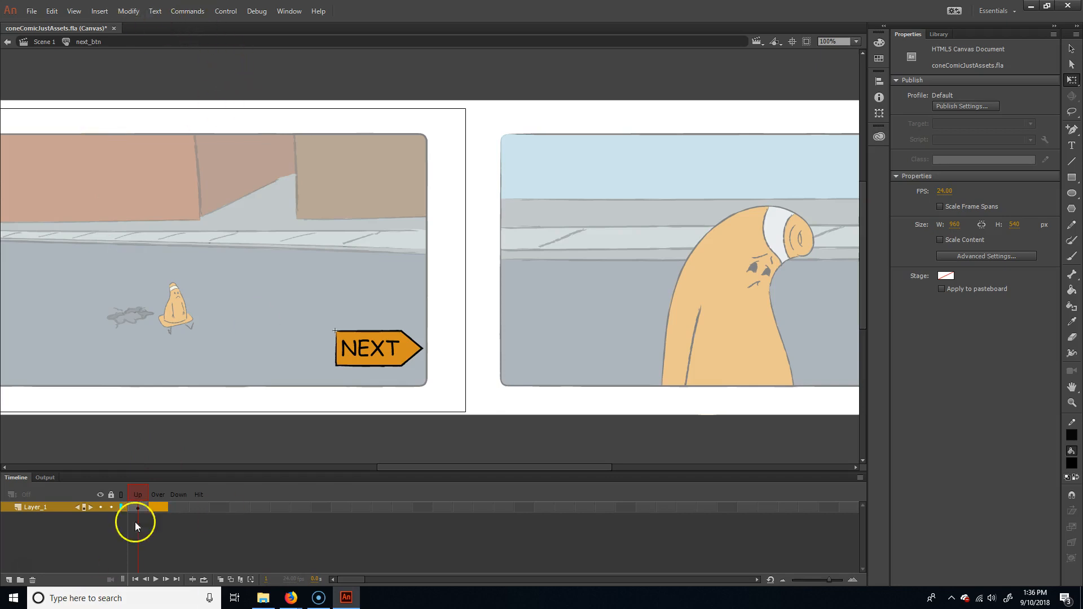
Insert a keyframe in the button's Over state and nudge the whole arrow artwork up 3 px.
right_click(163, 512)
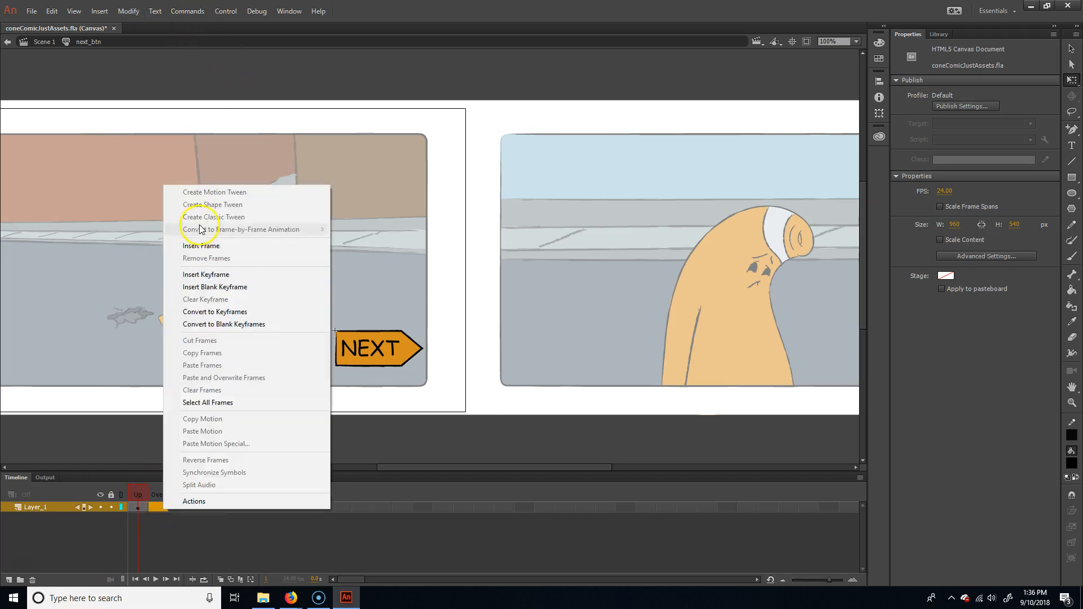
left_click(254, 275)
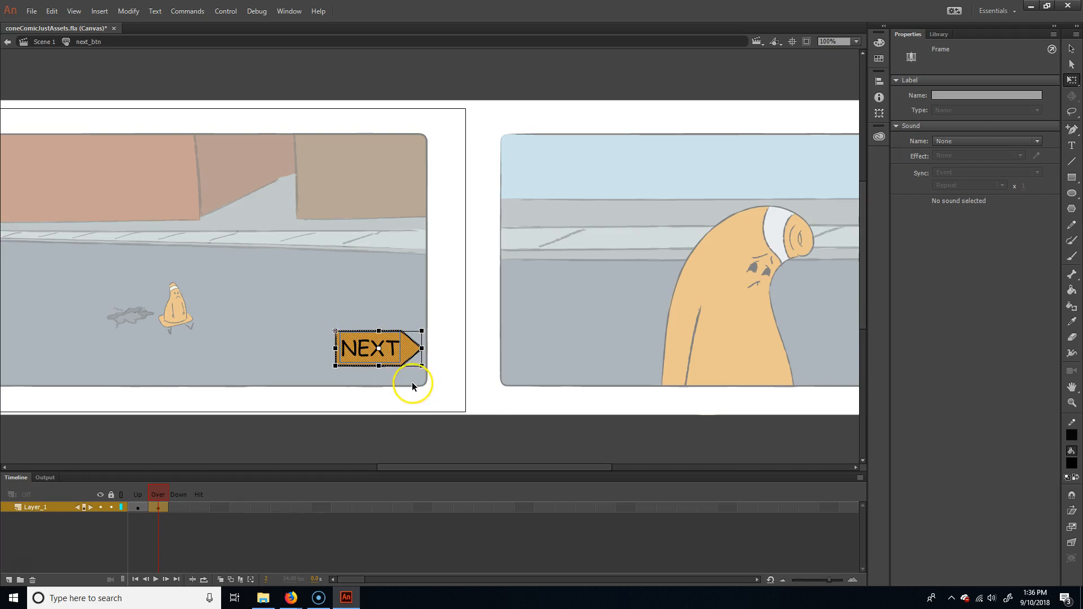
left_click(433, 404)
left_click(401, 351)
left_click_drag(286, 382, 491, 312)
key("Up")
key("Up")
key("Up")
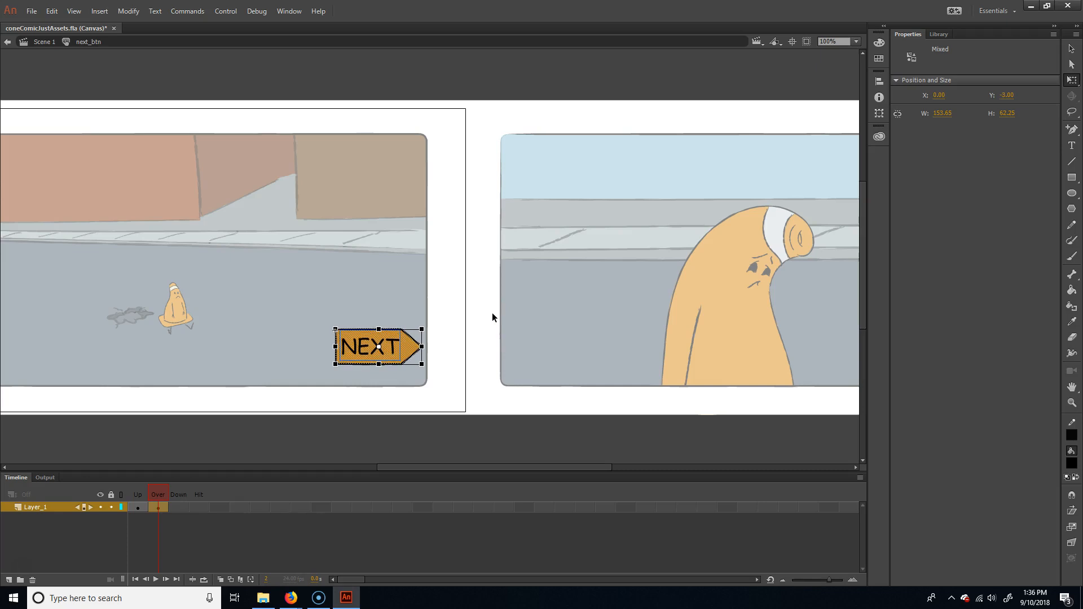
left_click(492, 314)
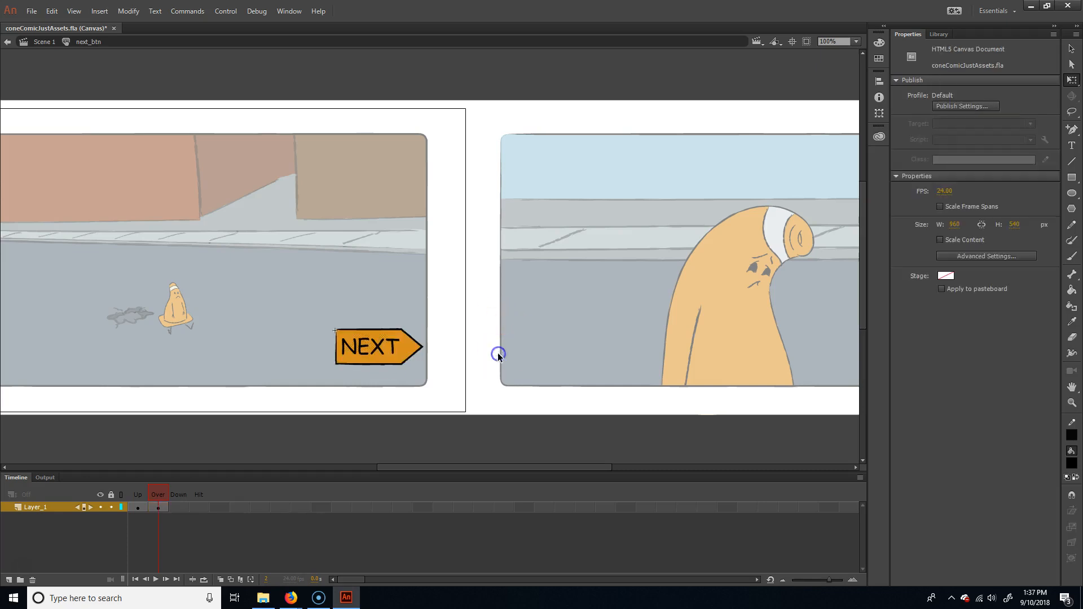
Change the NEXT text in the Over state to white (#FFFFFF).
left_click(394, 348)
left_click(940, 186)
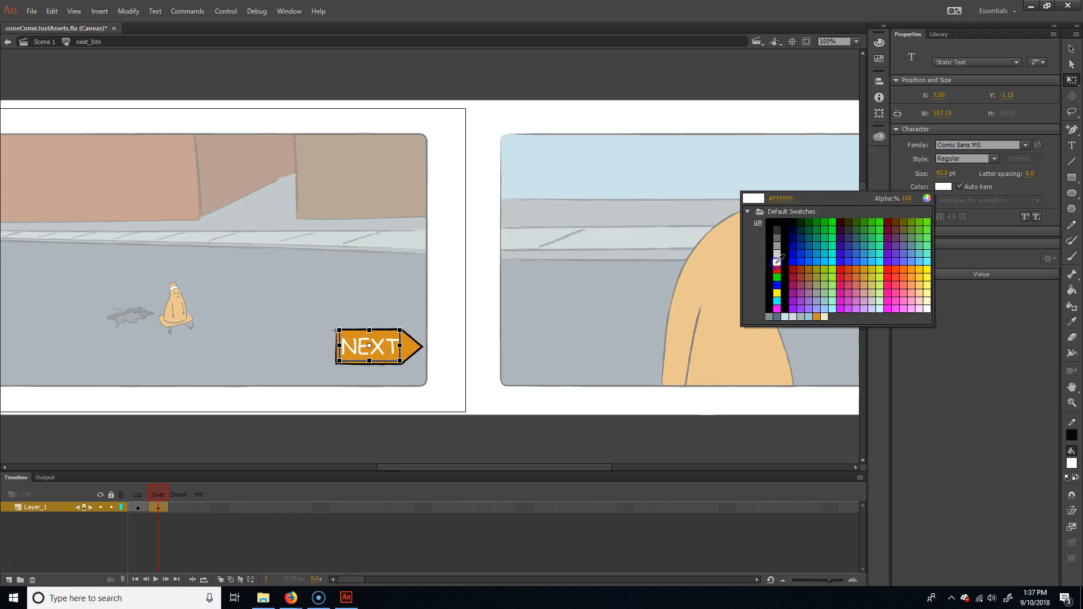
left_click(778, 259)
left_click(418, 359)
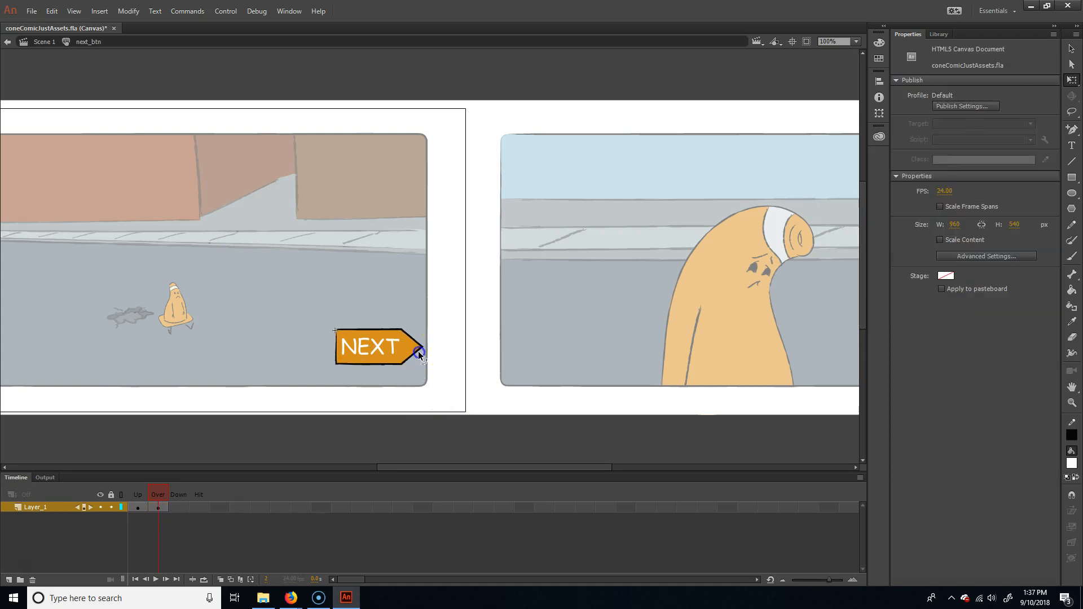
Change the arrow shape's outline in the Over state to white.
left_click(394, 338)
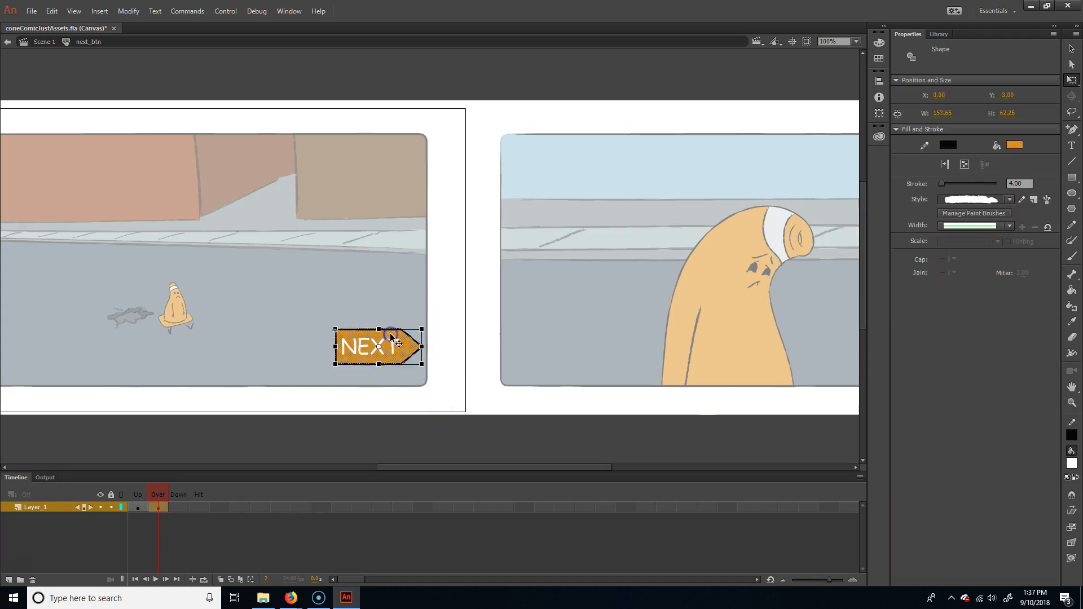
left_click(948, 145)
left_click(949, 145)
left_click(950, 144)
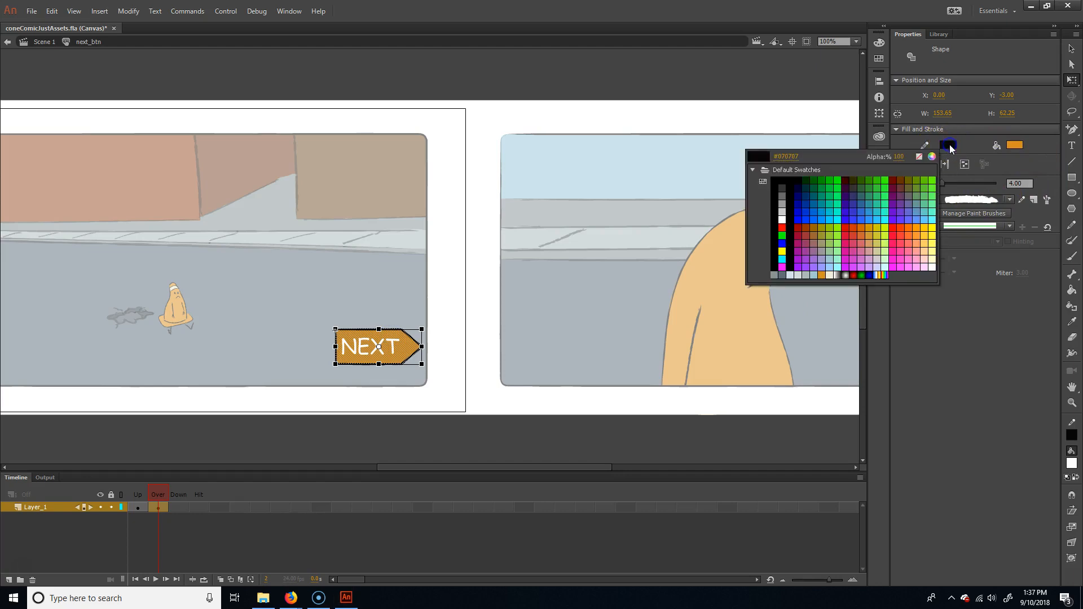
left_click(782, 220)
left_click(550, 307)
mouse_move(146, 493)
left_mouse_down()
mouse_move(135, 489)
mouse_move(152, 489)
left_mouse_up()
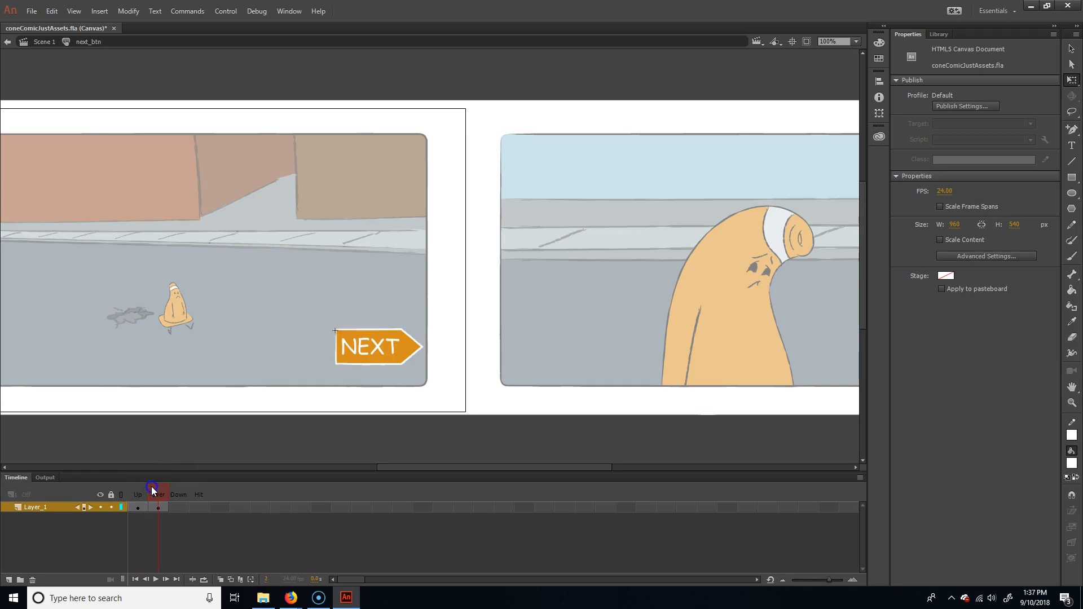
Add a keyframe in the button's Down state and shift the whole arrow artwork down 10 px.
left_click(185, 484)
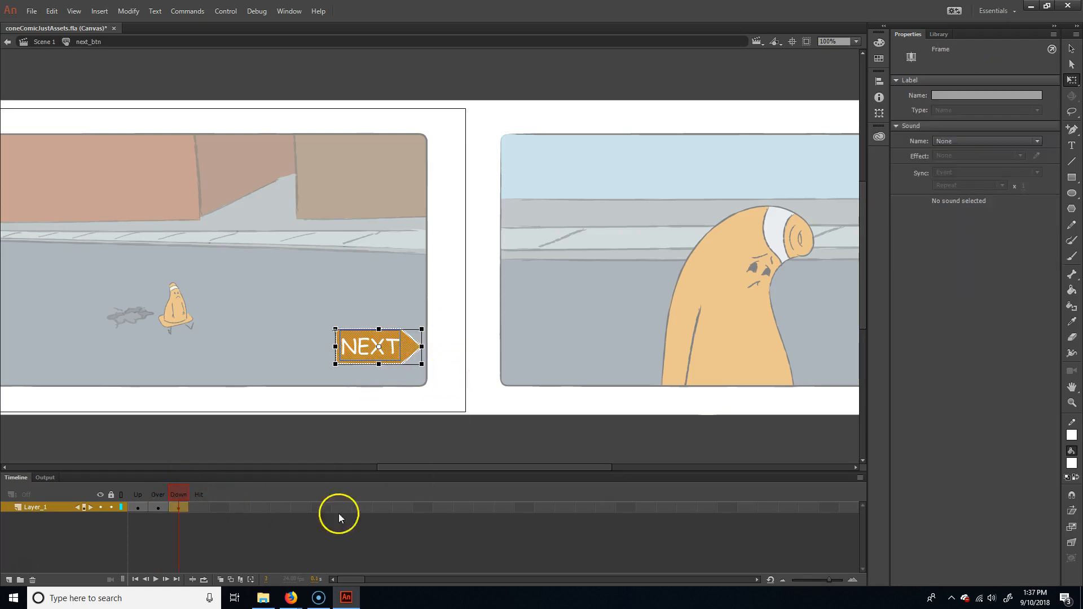
key("shift+Down")
key("shift+Down")
key("shift+Down")
key("shift+Up")
key("shift+Up")
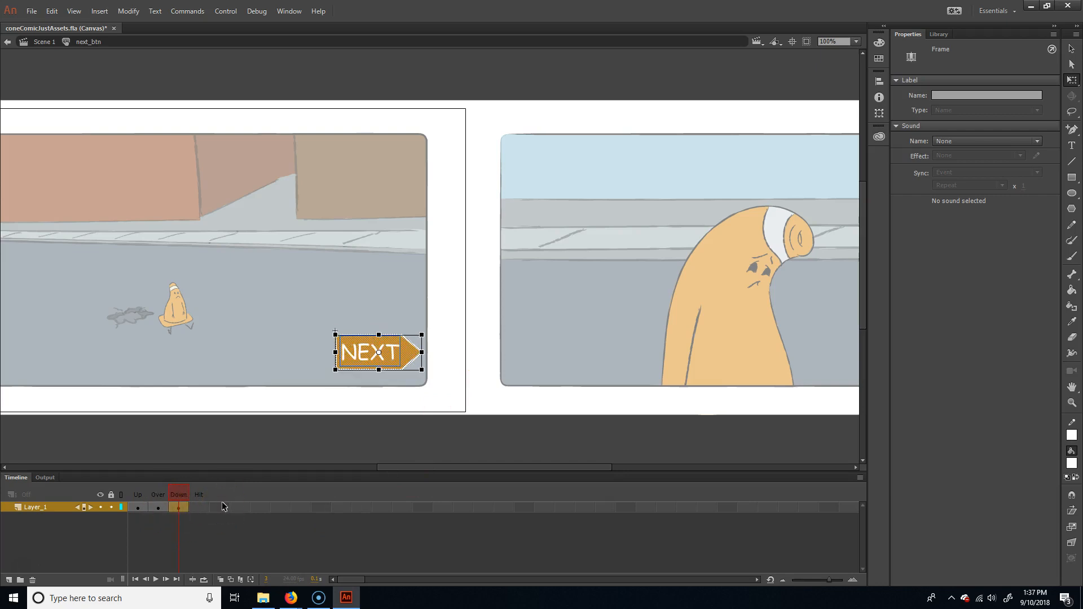
Recolor the Down state's arrow shape with a black outline and a darker orange fill, #986515.
left_click(139, 495)
left_click(178, 495)
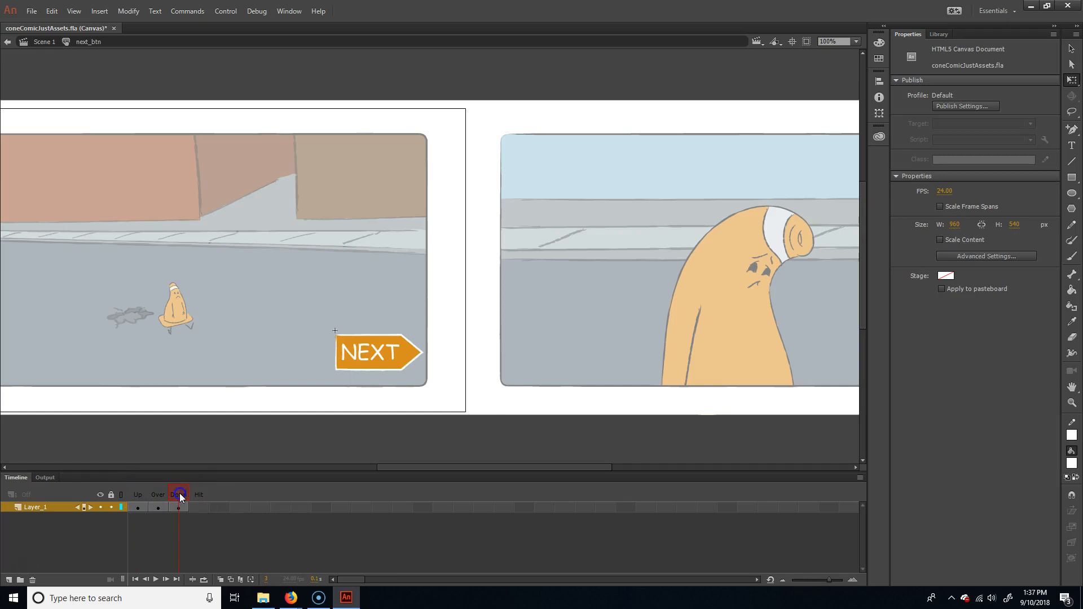
left_click(411, 352)
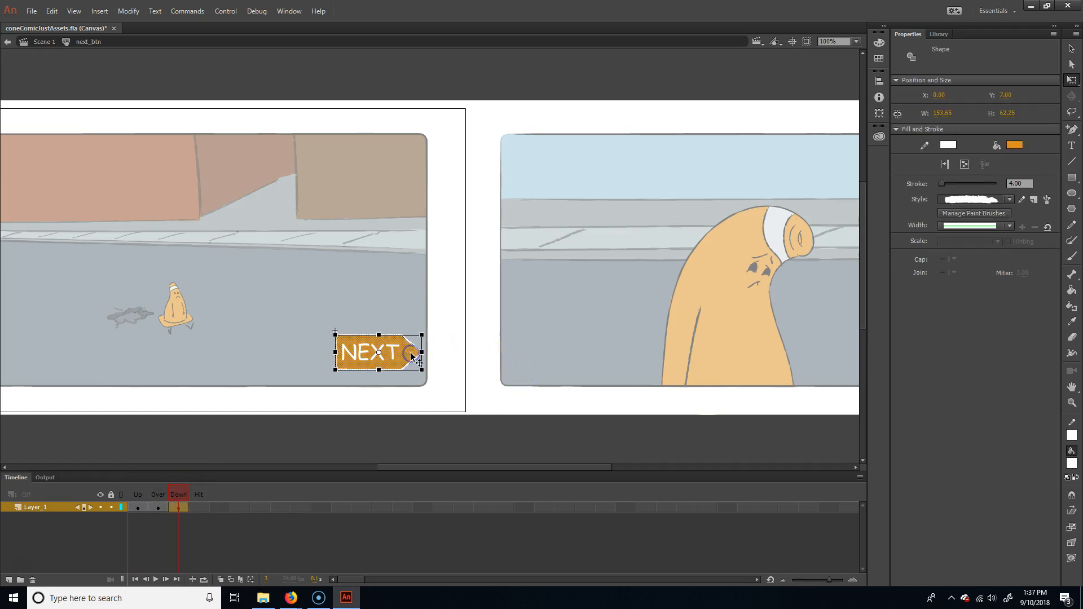
left_click(953, 145)
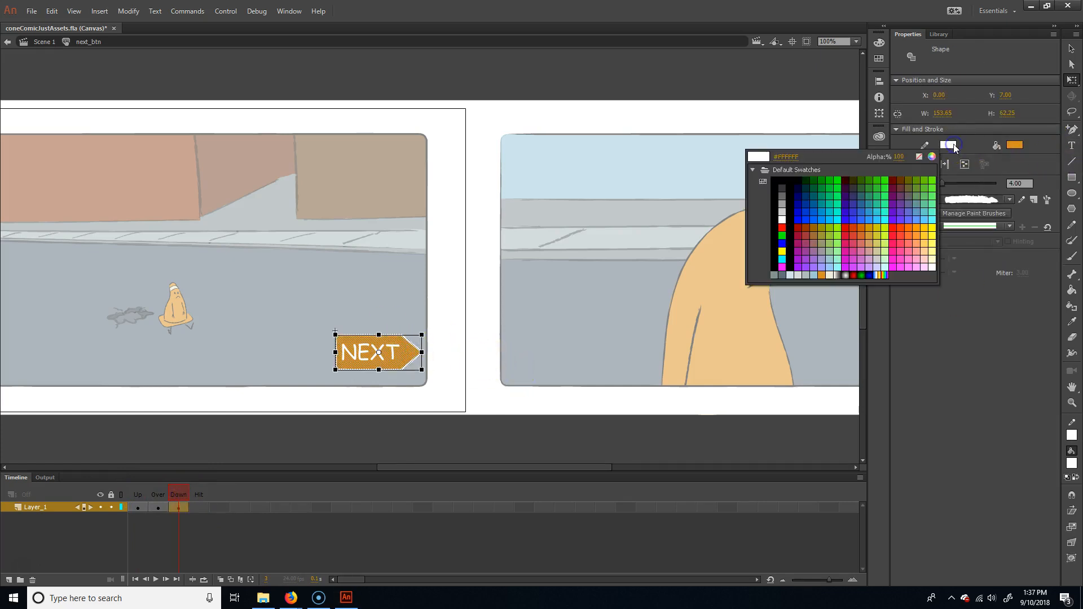
left_click(779, 181)
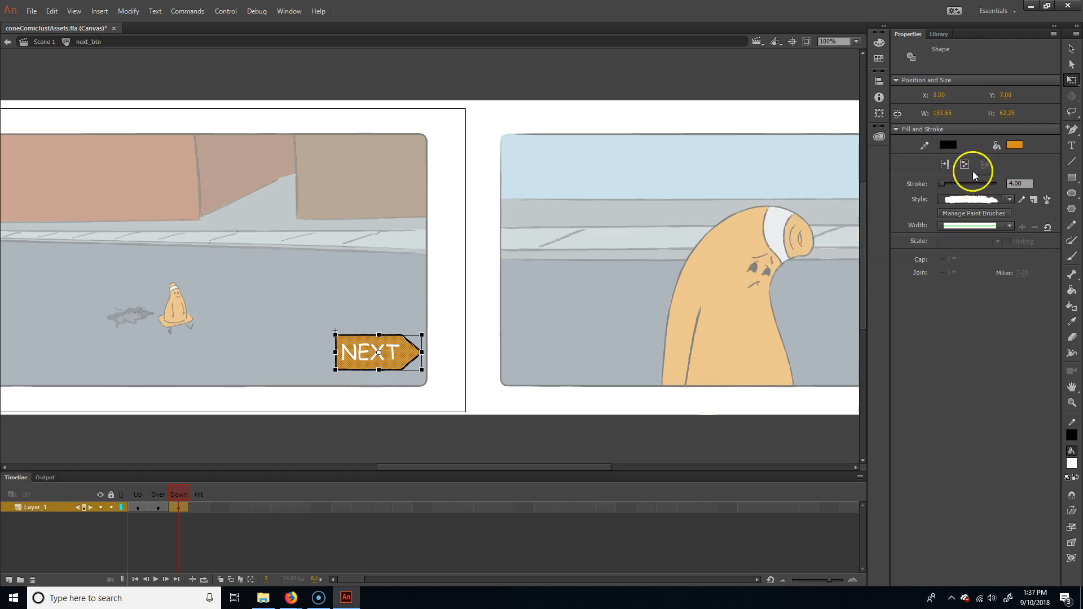
left_click(1021, 145)
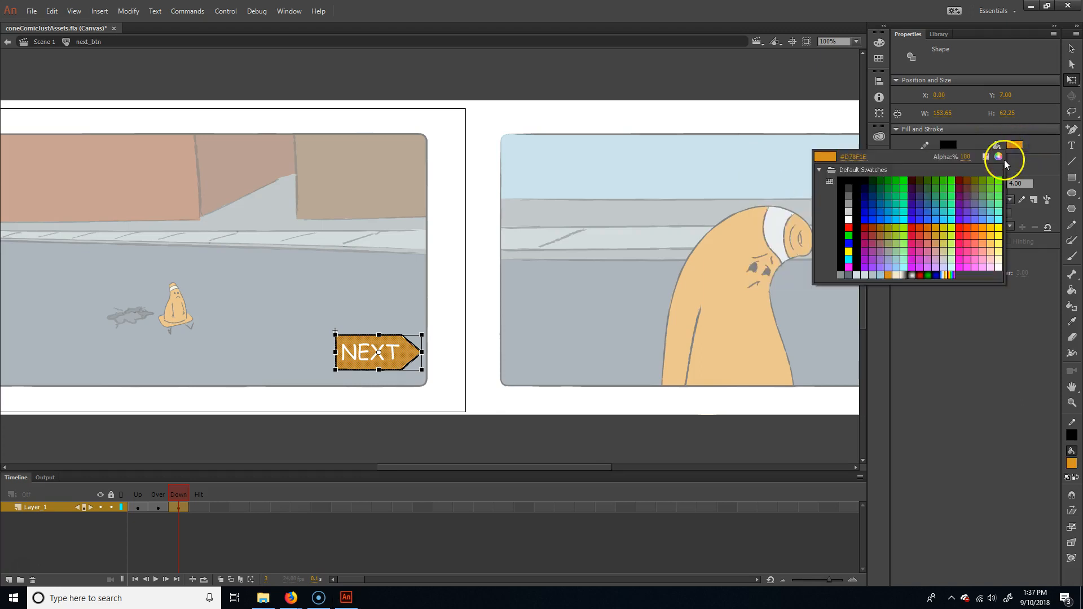
left_click(1004, 159)
left_click_drag(533, 245, 535, 281)
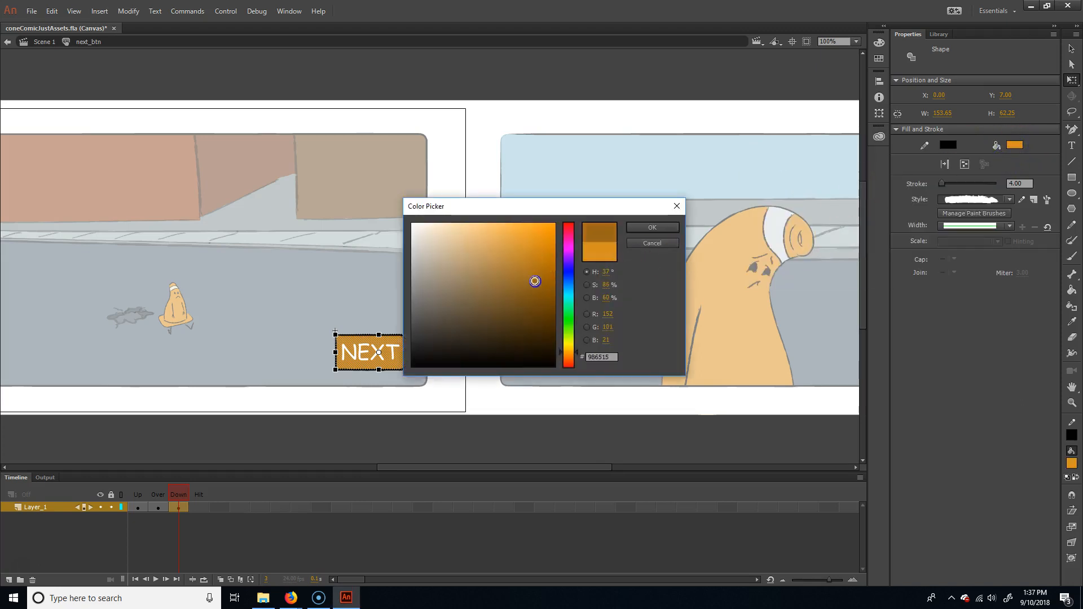
left_click(653, 227)
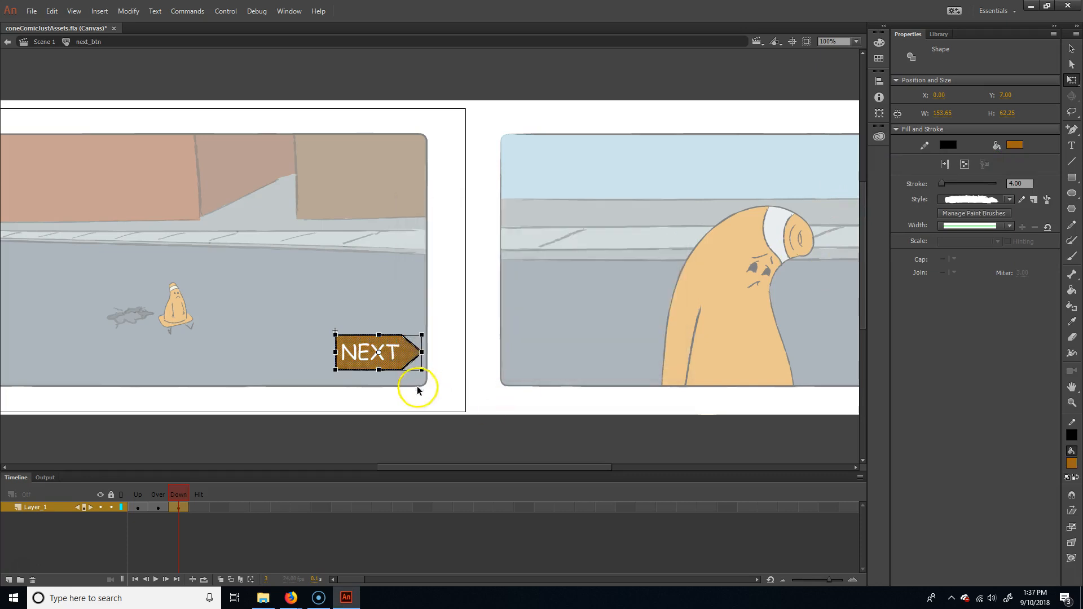
Change the Down state's NEXT text to black and return to Scene 1.
left_click(398, 359)
left_click(395, 344)
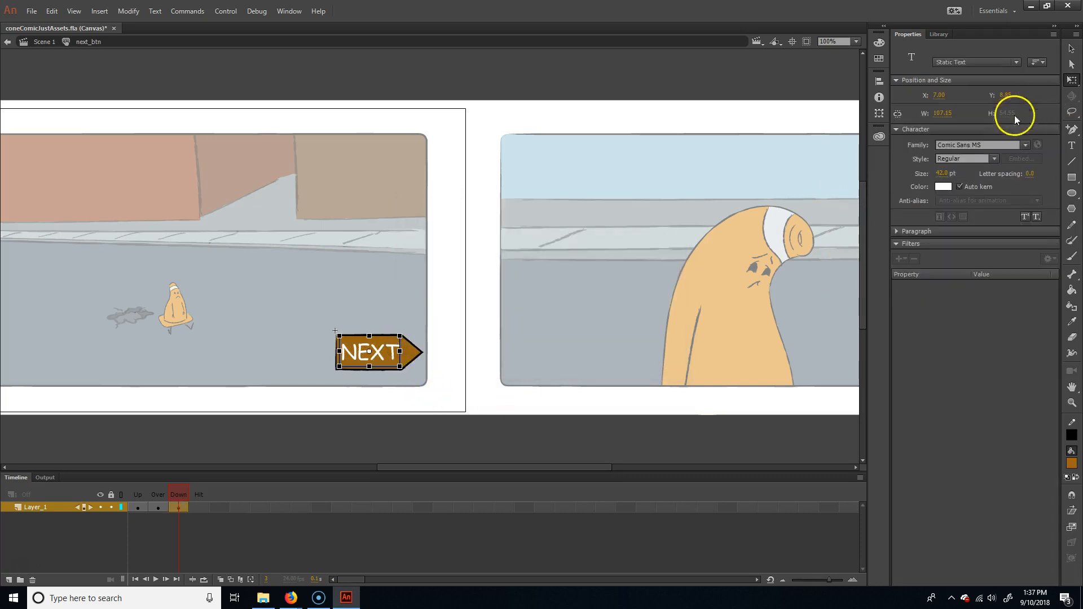
left_click(943, 186)
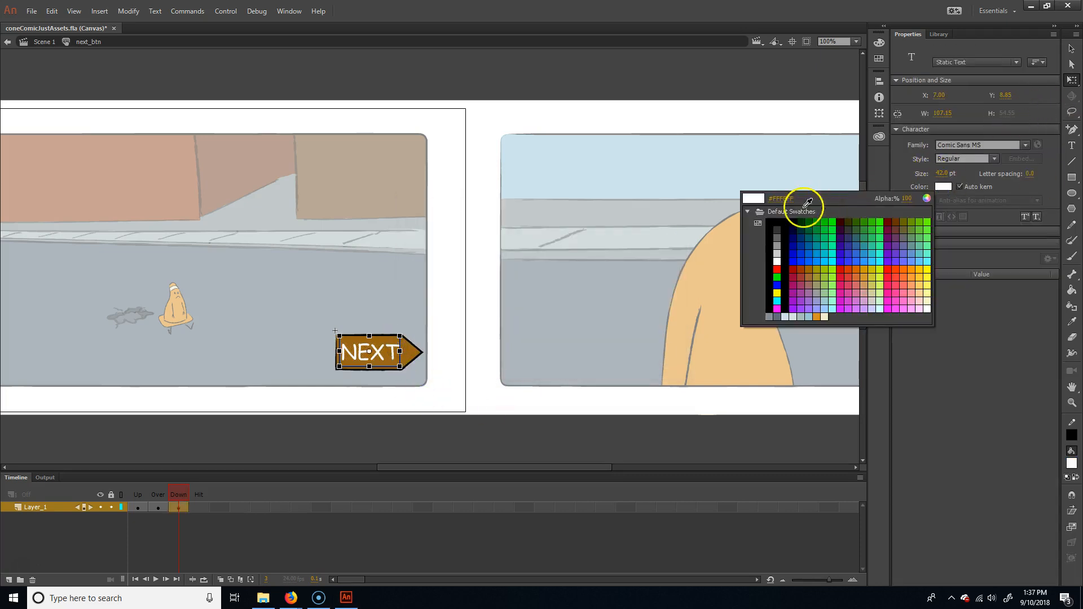
left_click(777, 224)
left_click(465, 299)
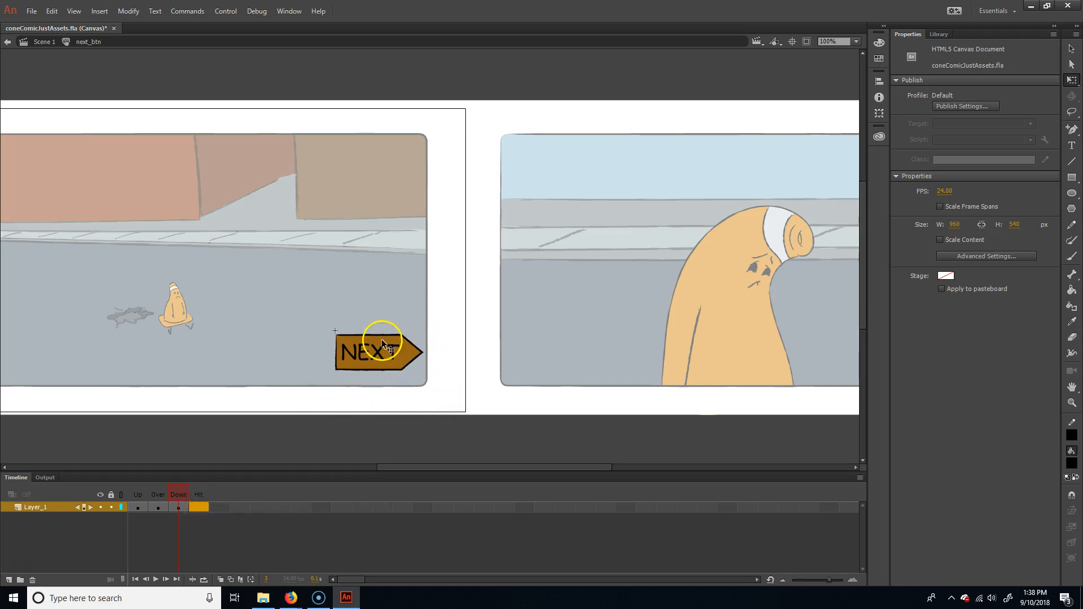
left_click(401, 394)
left_click(45, 41)
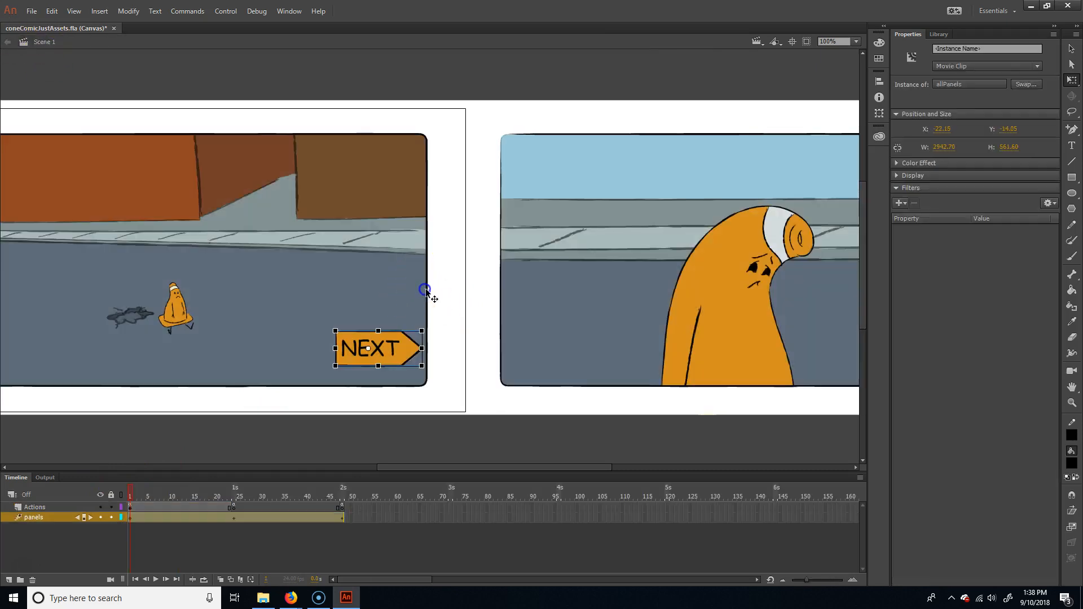
Test the movie in the browser, trying the NEXT button's hover and pressed states, and close the preview.
key("ctrl+Return")
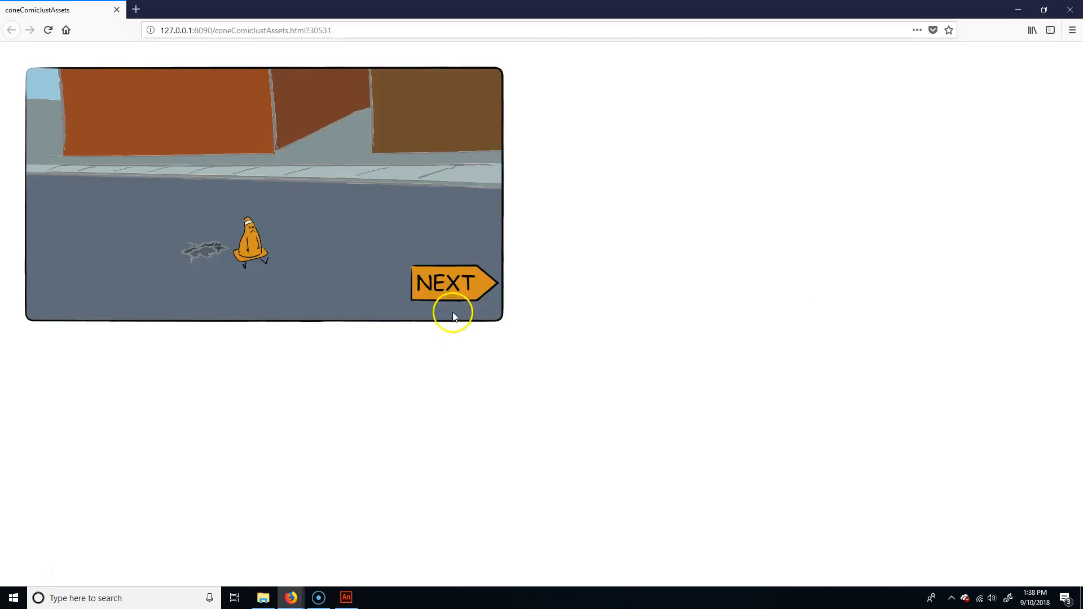
left_click(460, 287)
left_click(459, 290)
left_click(456, 288)
left_click(462, 279)
left_click(460, 286)
left_click(1070, 9)
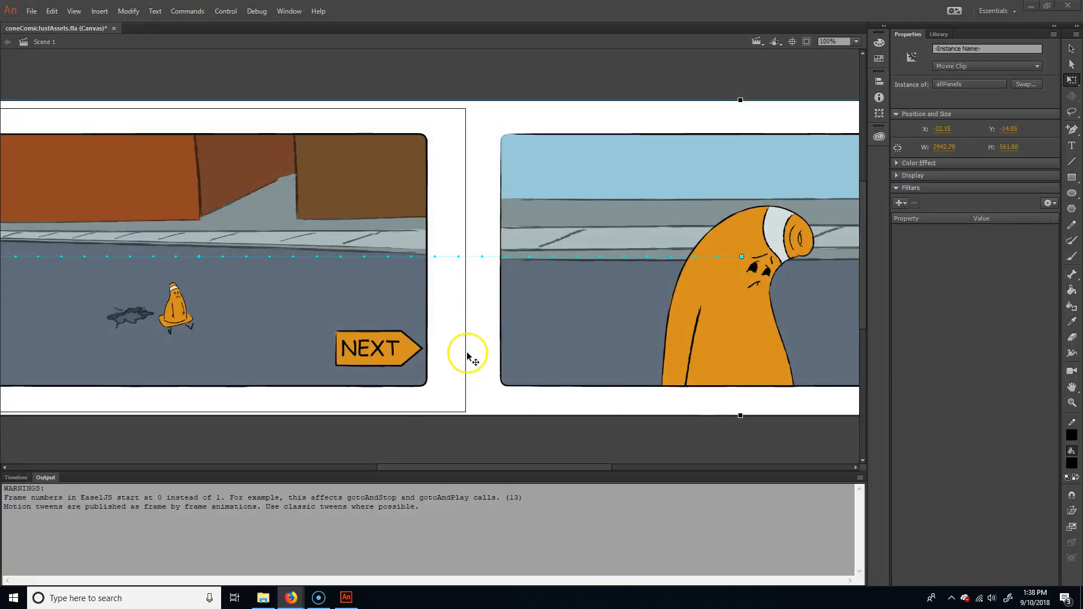
Add a new layer directly above the panels layer in the timeline.
left_click(16, 478)
left_click(32, 519)
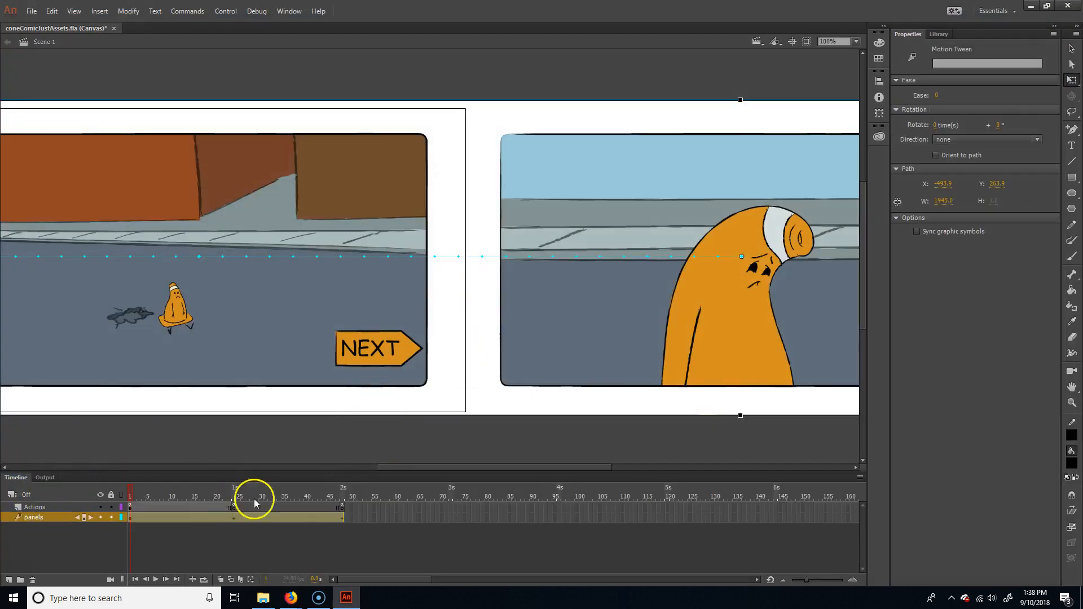
key("Return")
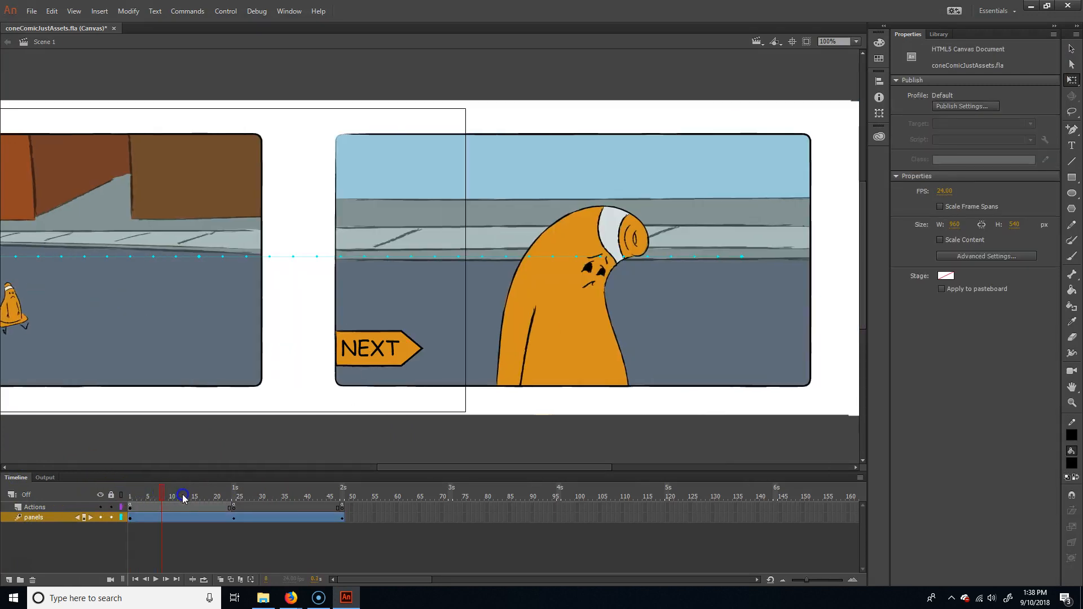
left_click(8, 580)
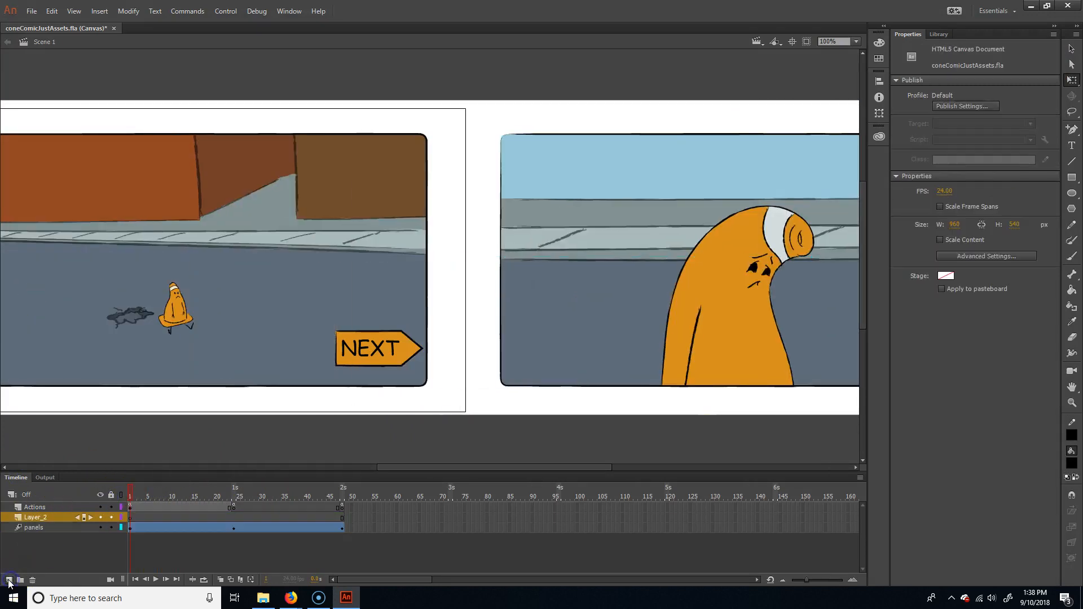
Cut the NEXT button from the Actions layer and place next_btn from the library on the new layer, near the first panel's lower-right corner.
left_click(378, 355)
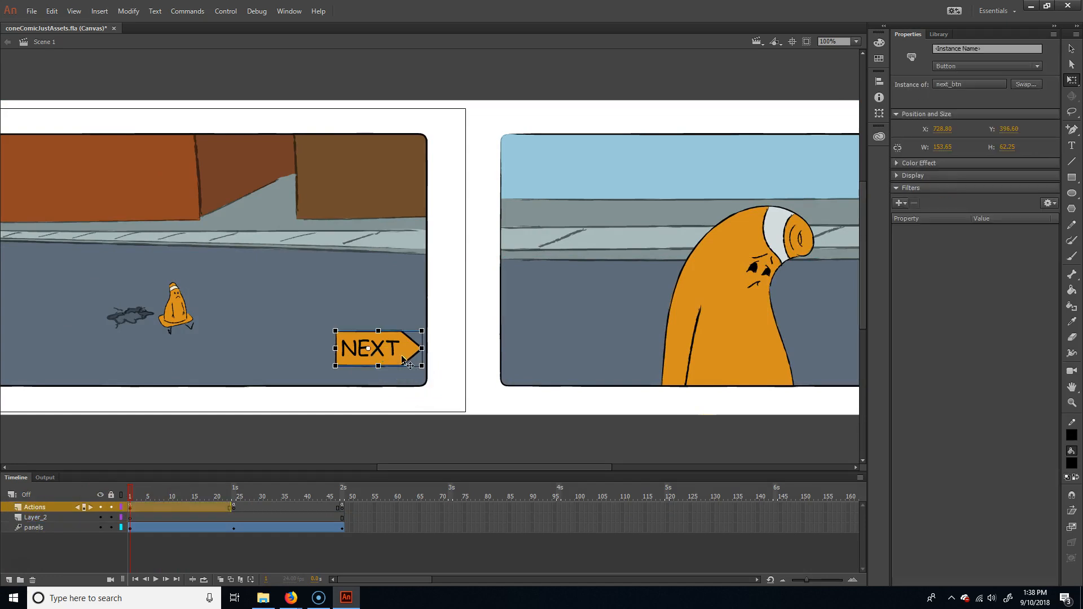
key("ctrl+x")
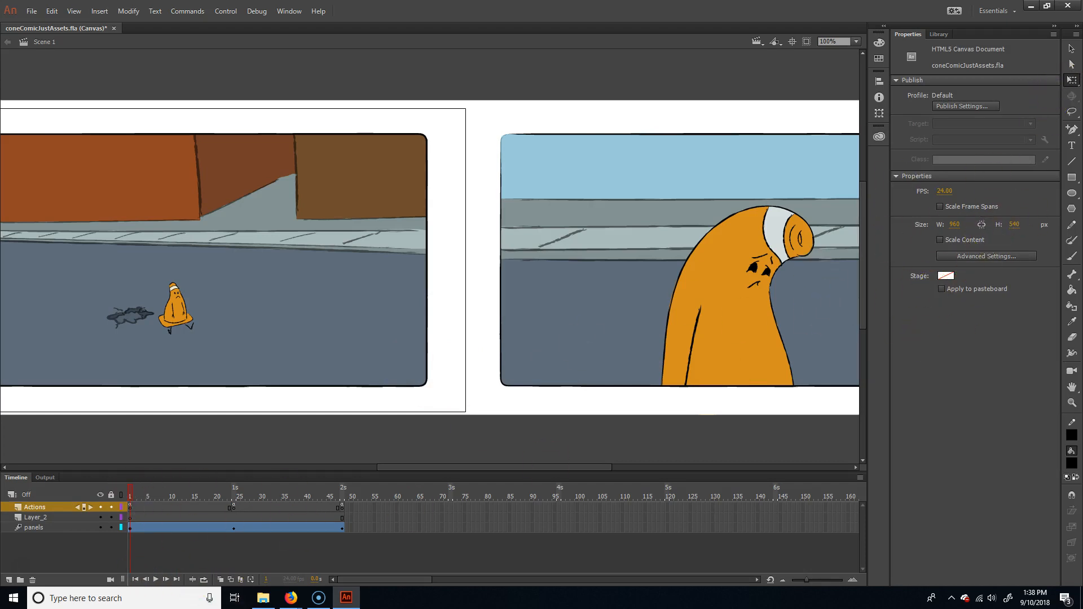
left_click(939, 34)
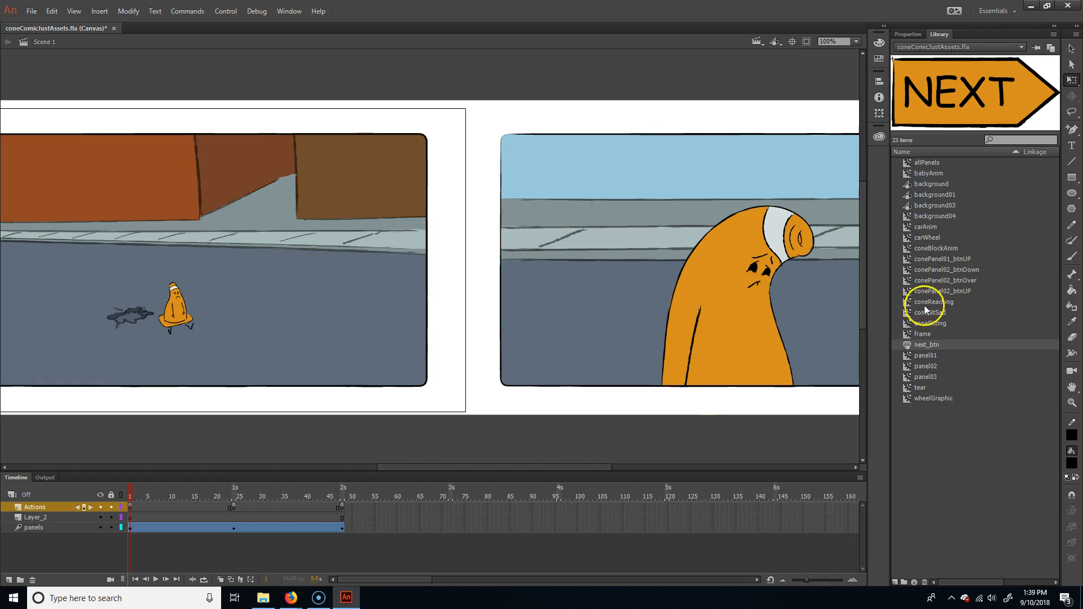
left_click_drag(943, 349, 319, 328)
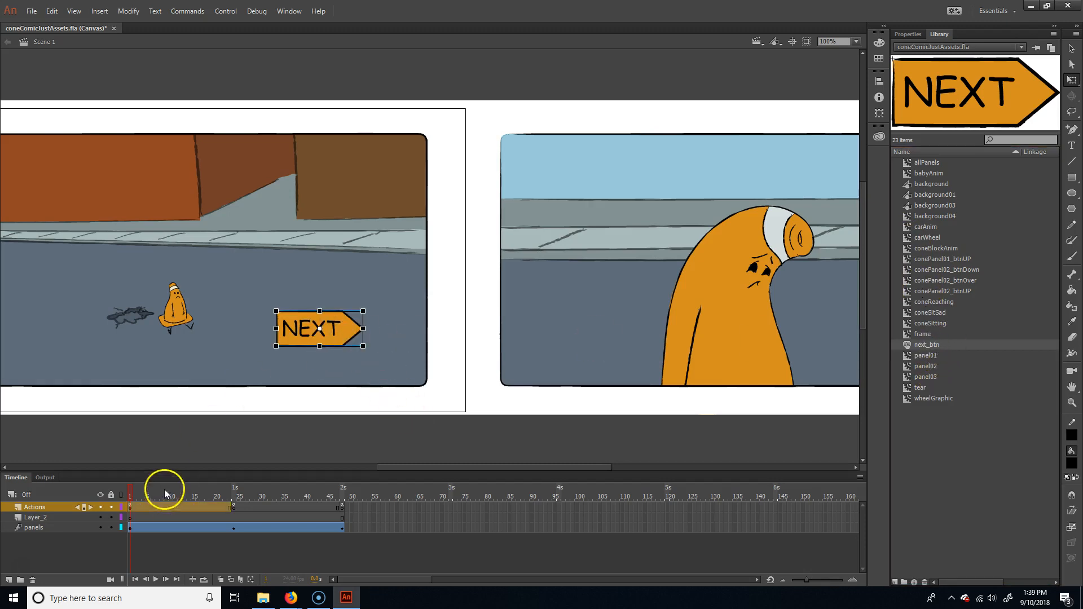
key("ctrl+z")
left_click(34, 517)
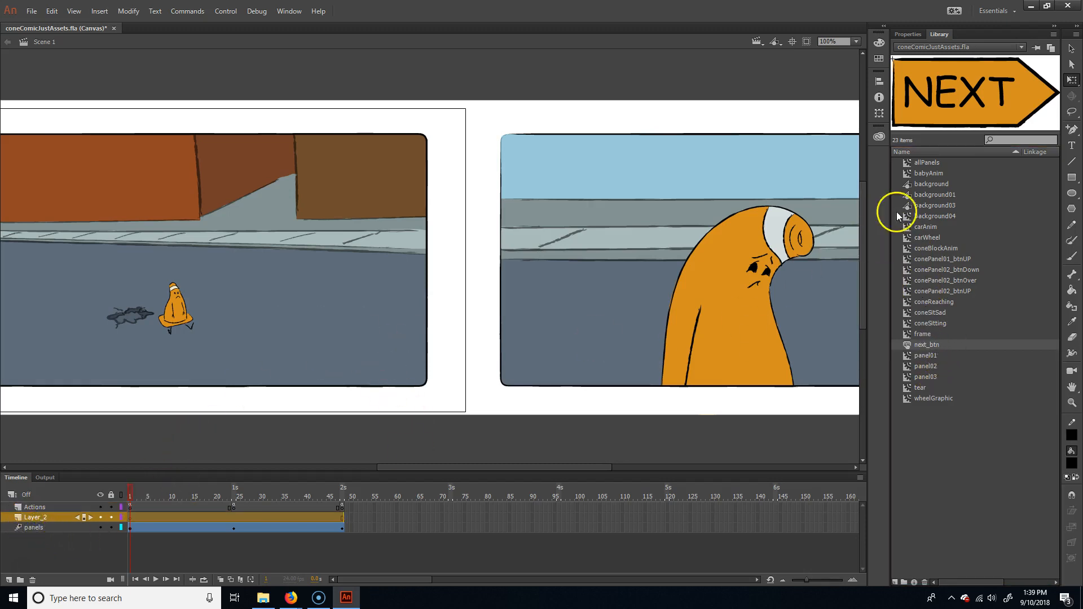
left_click_drag(925, 345, 390, 360)
left_click(145, 501)
Rename the new layer "button" and move the NEXT button slightly closer to the panel's lower-right corner.
double_click(35, 517)
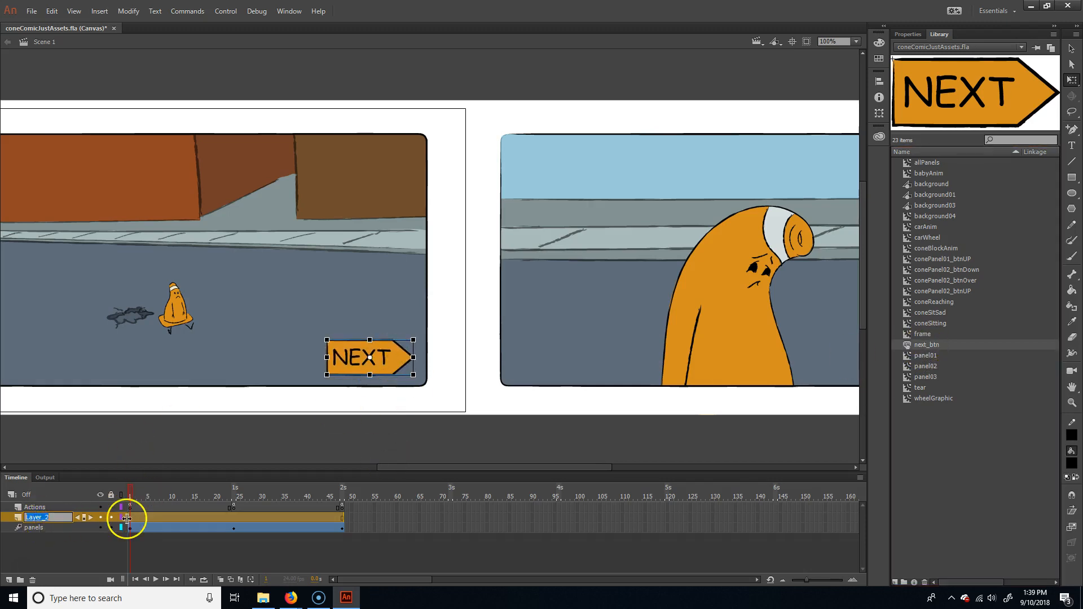
type("button")
key("Return")
left_click_drag(396, 367, 400, 373)
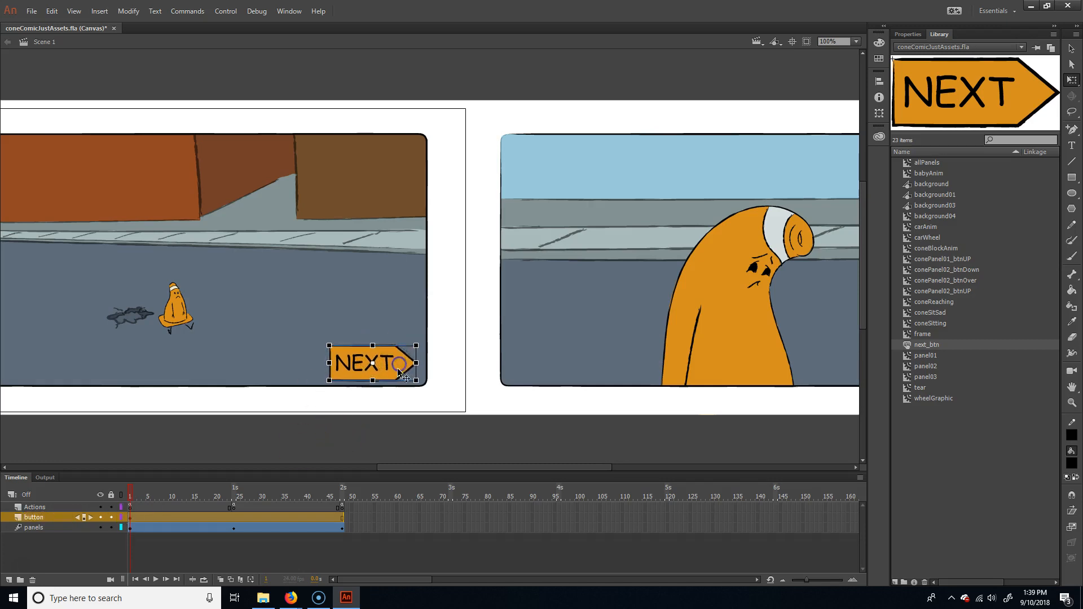
left_click(399, 366)
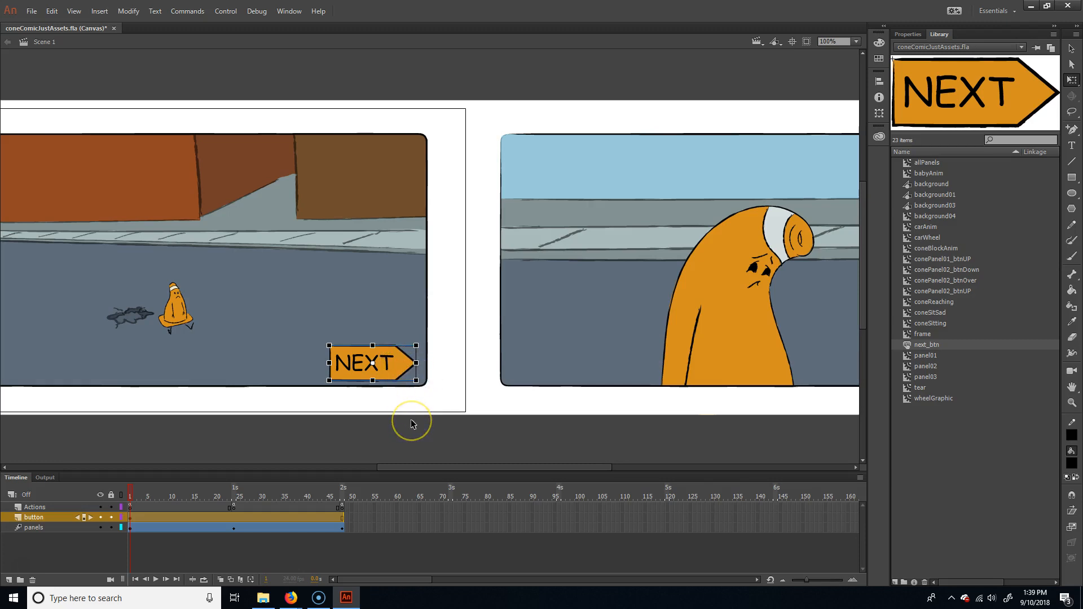
Open the Actions editor and the code snippets, showing the HTML5 Canvas Timeline Navigation snippets.
left_click(290, 11)
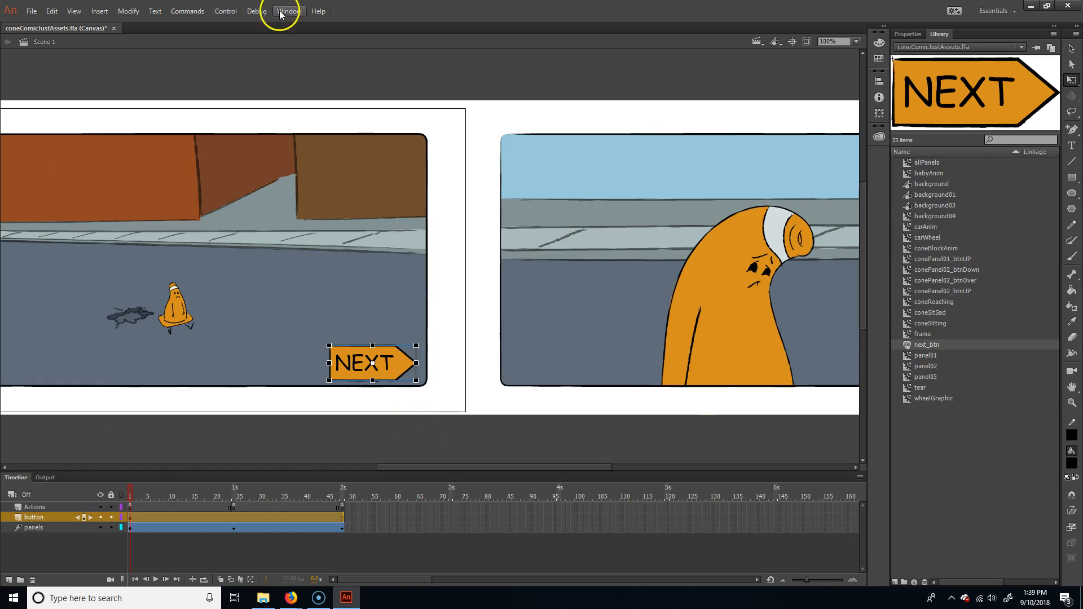
left_click(290, 11)
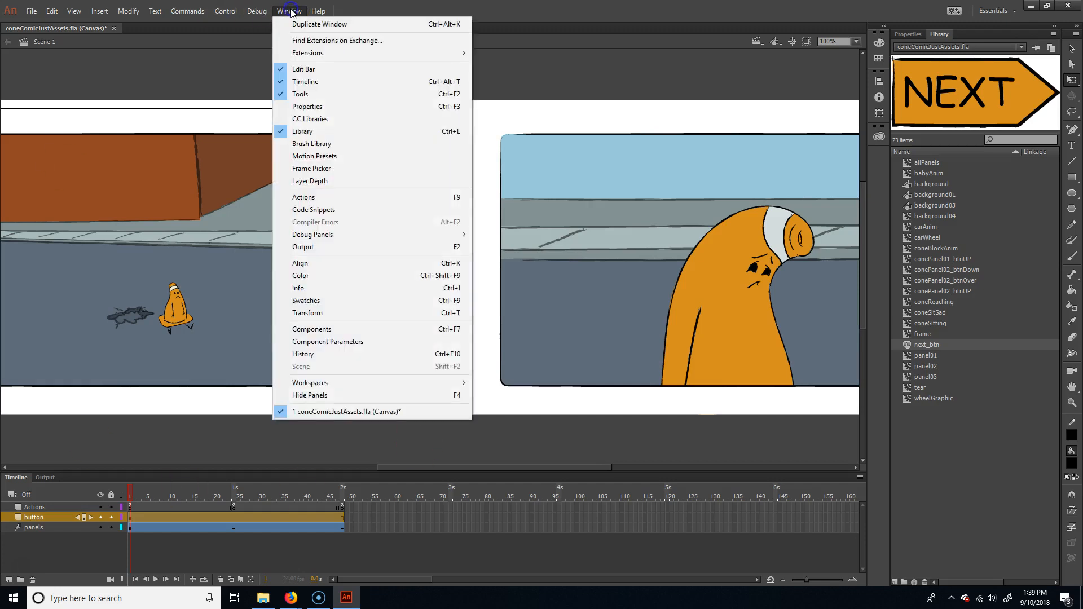
left_click(305, 197)
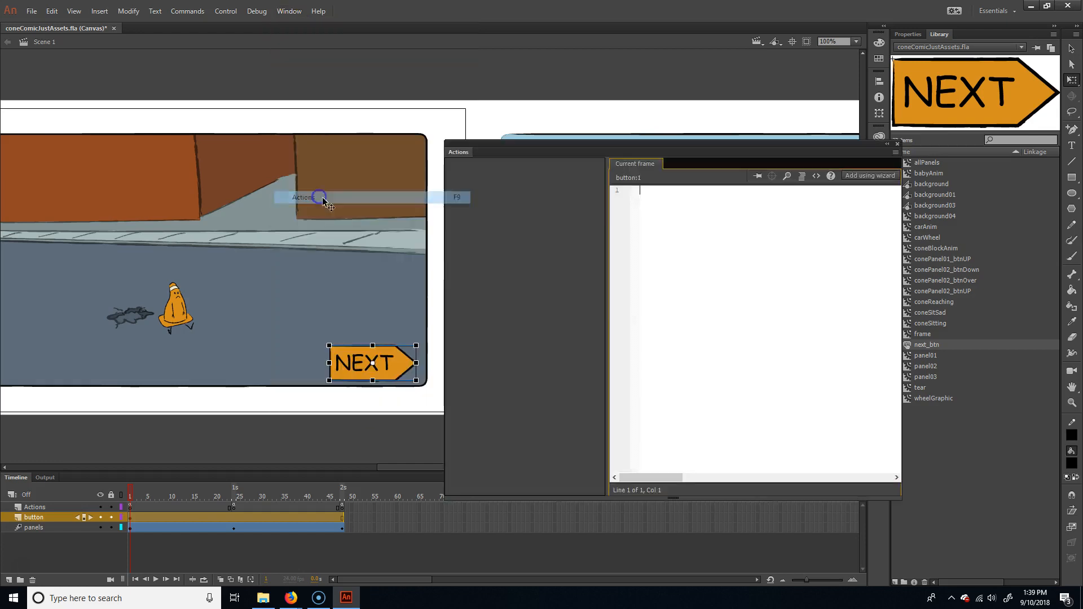
left_click(816, 175)
left_click(484, 345)
double_click(504, 362)
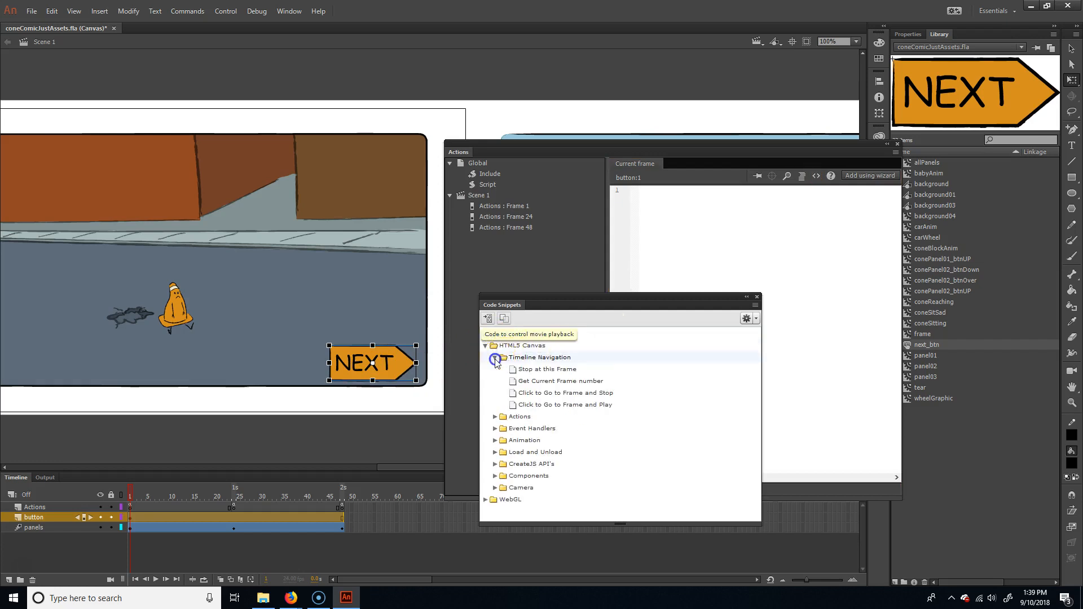
Give the NEXT button the instance name next_btn and apply the Click to Go to Frame and Play snippet to it.
double_click(583, 406)
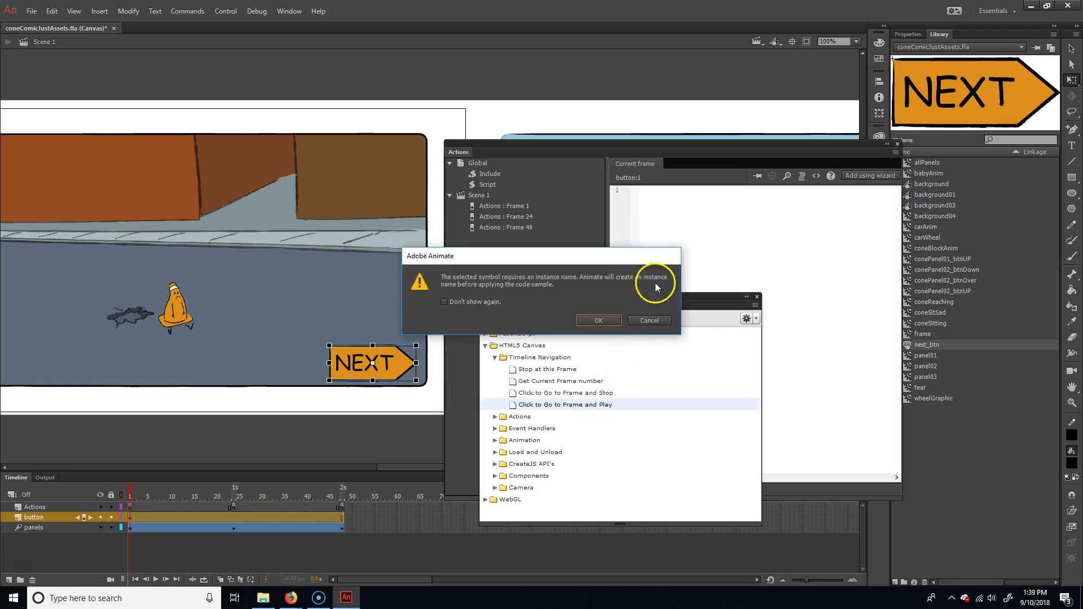
left_click(656, 321)
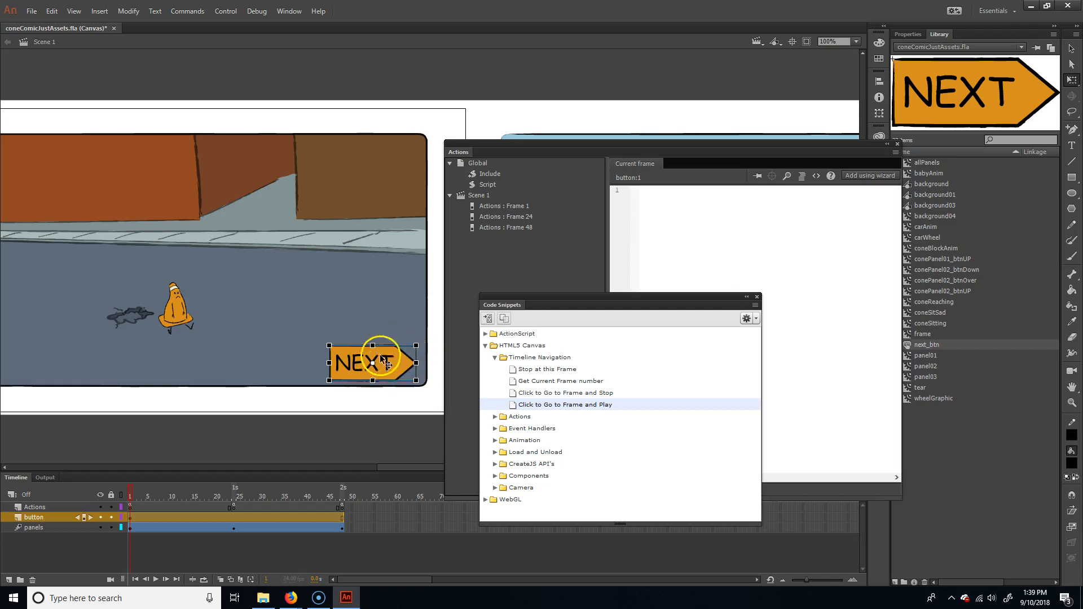
left_click(917, 35)
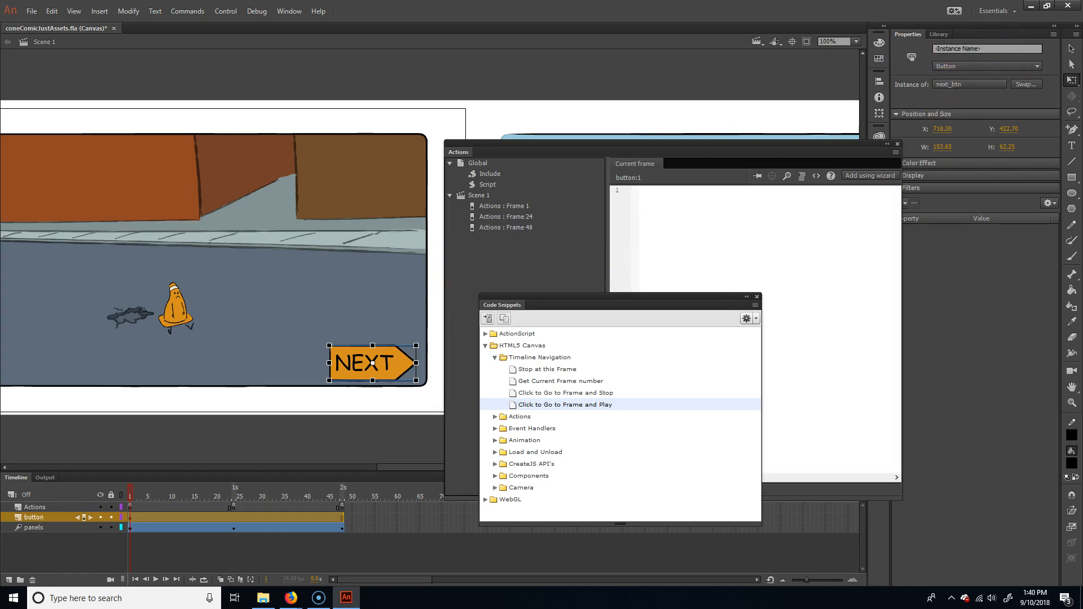
left_click(1011, 48)
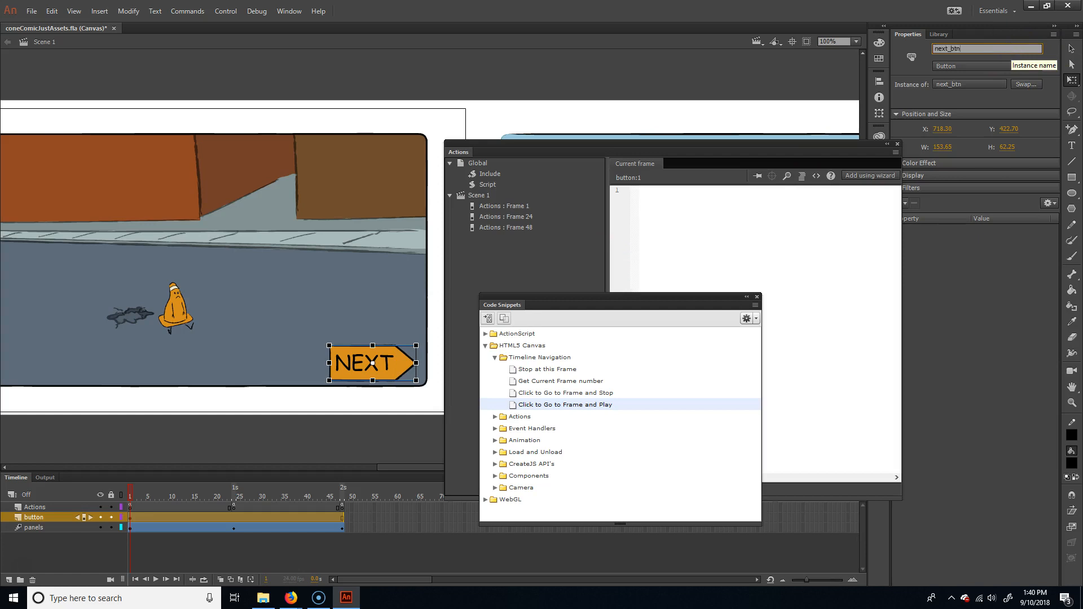
key("Return")
left_click(980, 40)
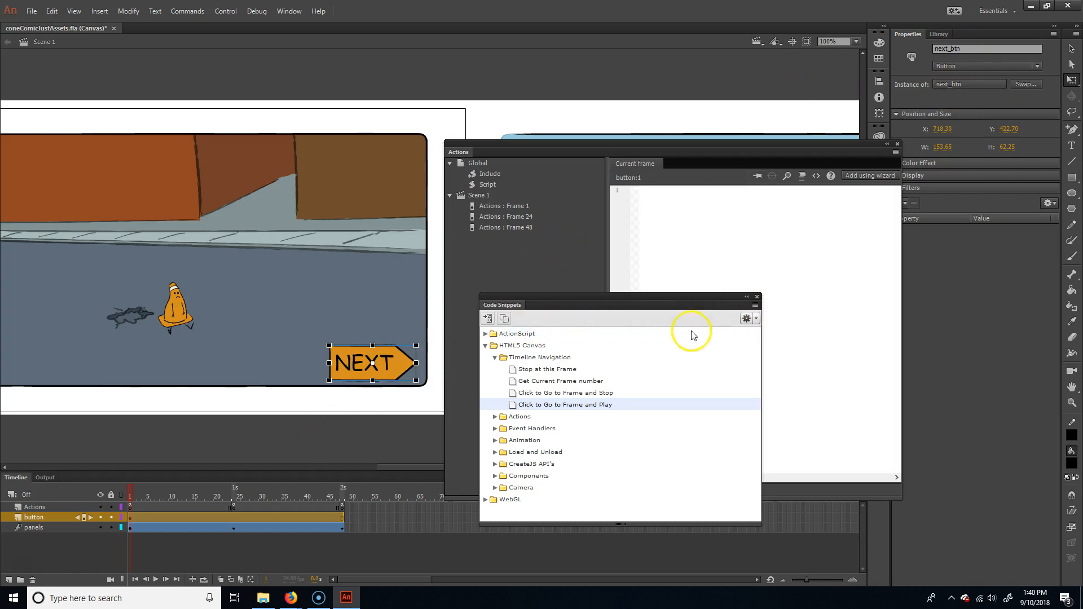
double_click(550, 404)
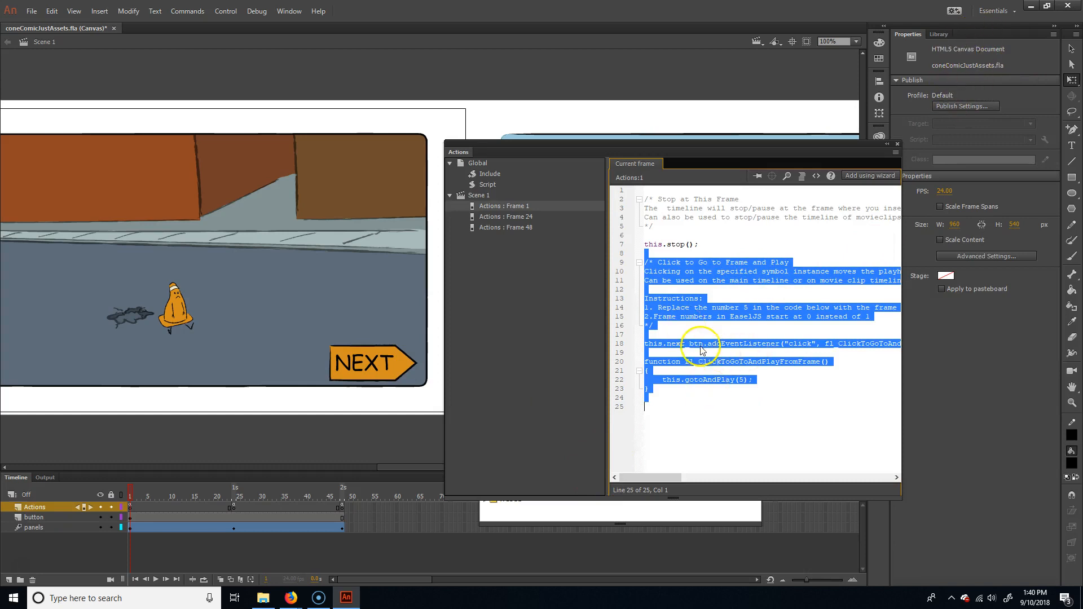
Examine the frame 1 script's next_btn reference, click event listener and the function containing the gotoAndPlay call.
left_click(720, 359)
left_click(663, 351)
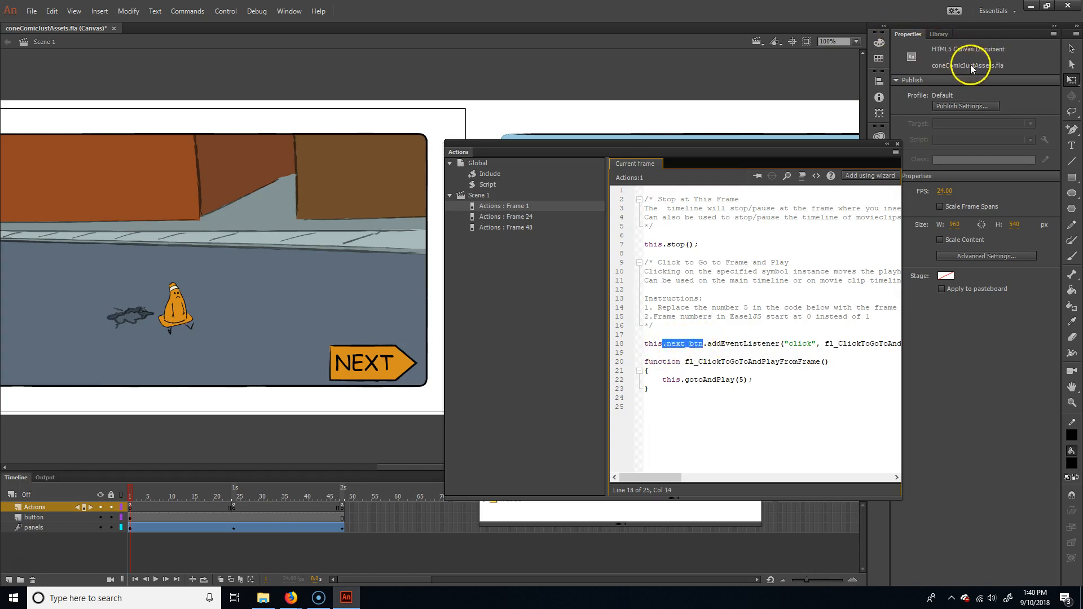
left_click(698, 380)
left_click(671, 344)
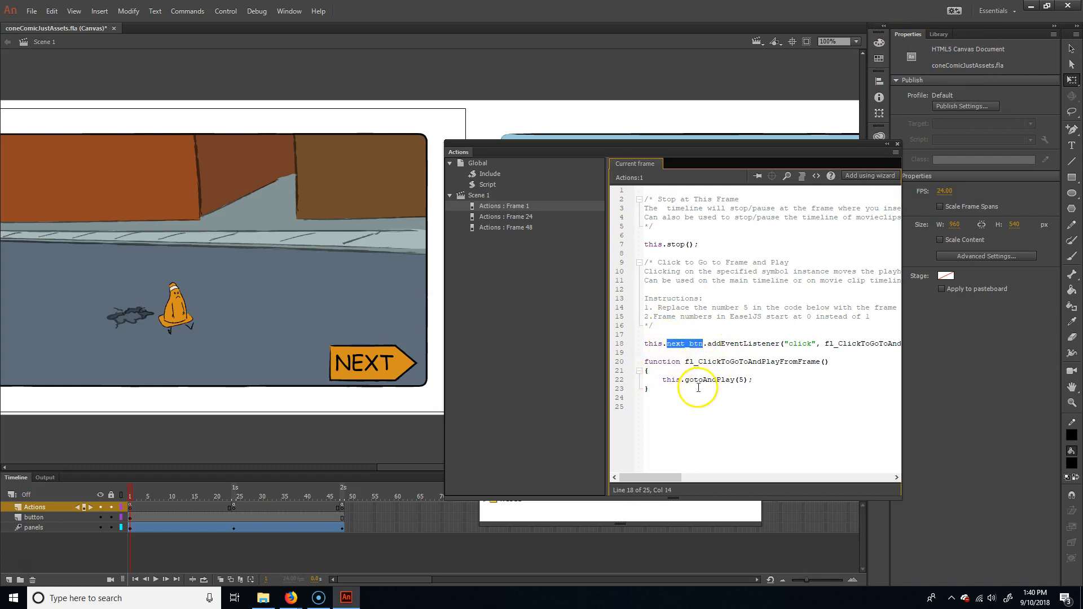
left_click(646, 343)
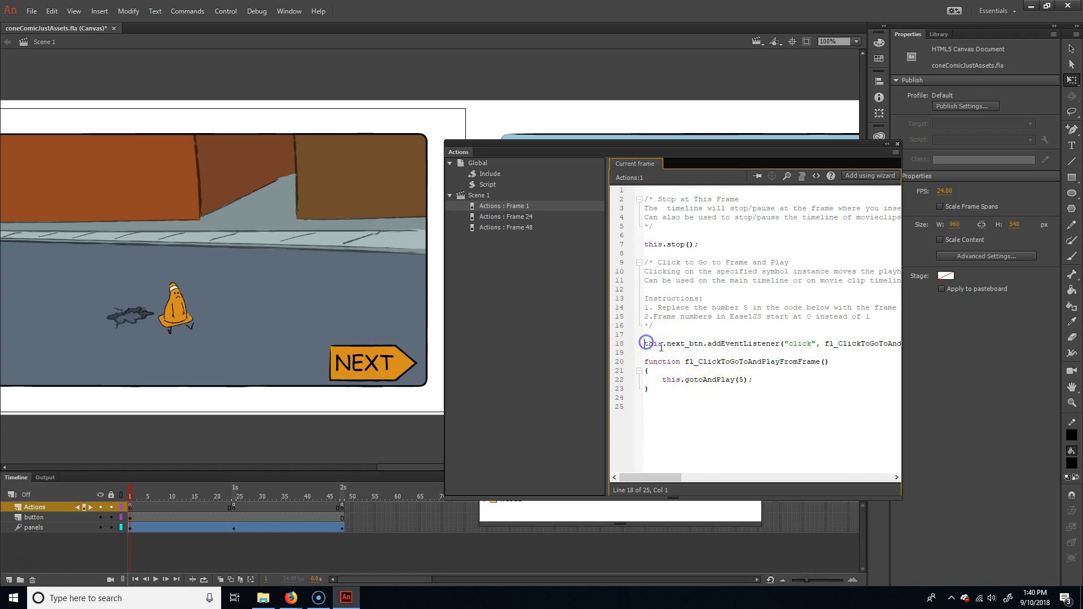
left_click_drag(966, 337, 855, 340)
left_click(708, 363)
left_click_drag(647, 363, 822, 388)
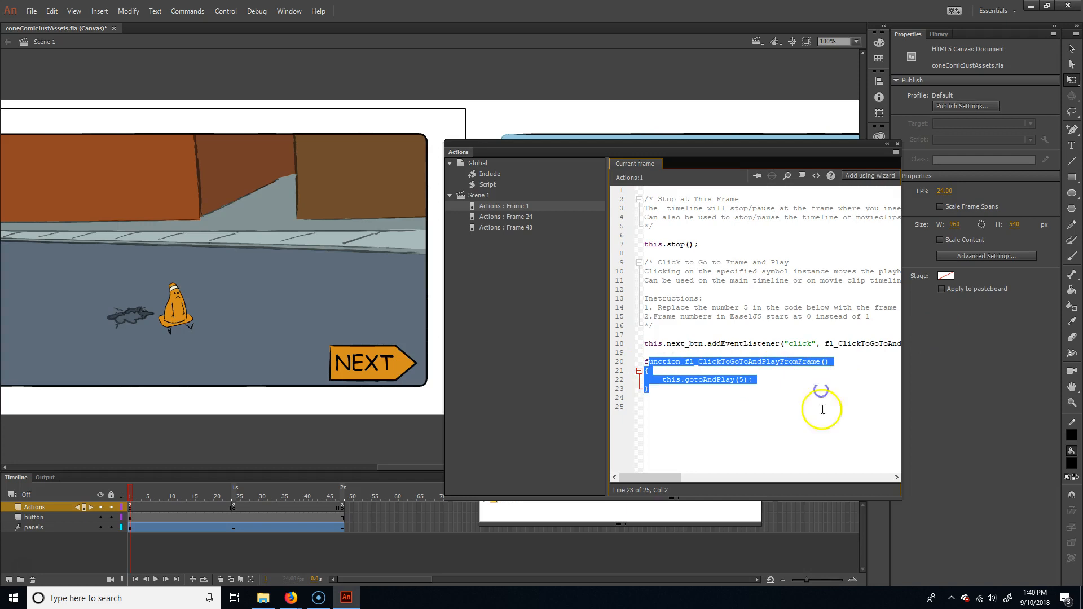
left_click_drag(815, 344, 788, 346)
left_click(708, 382)
left_click(666, 382)
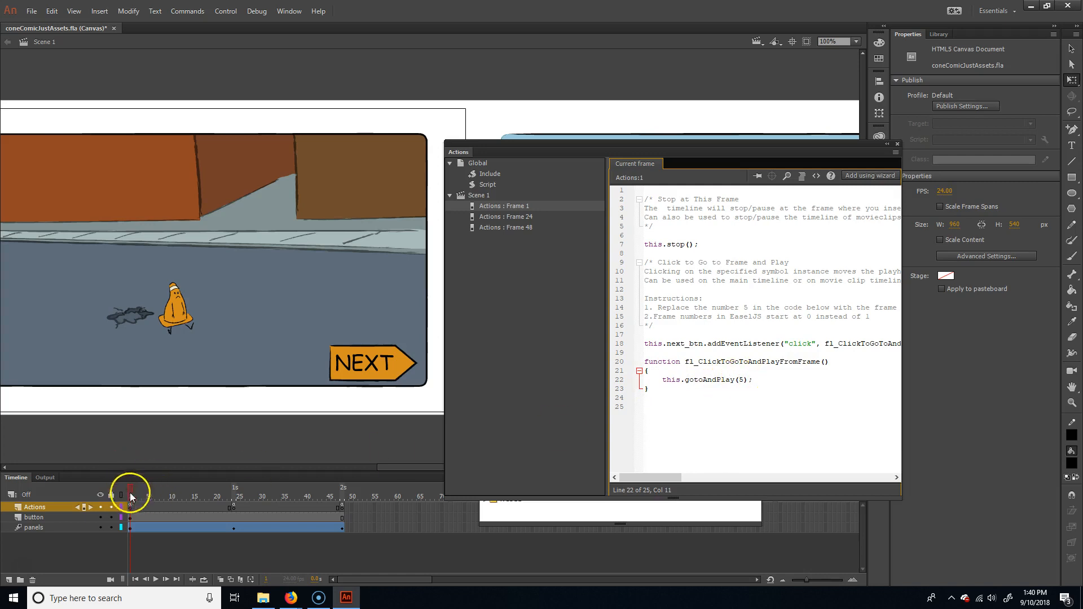
Scrub the timeline between frames 1 and 24 to review the move from the first panel to the second.
left_click_drag(130, 495, 97, 495)
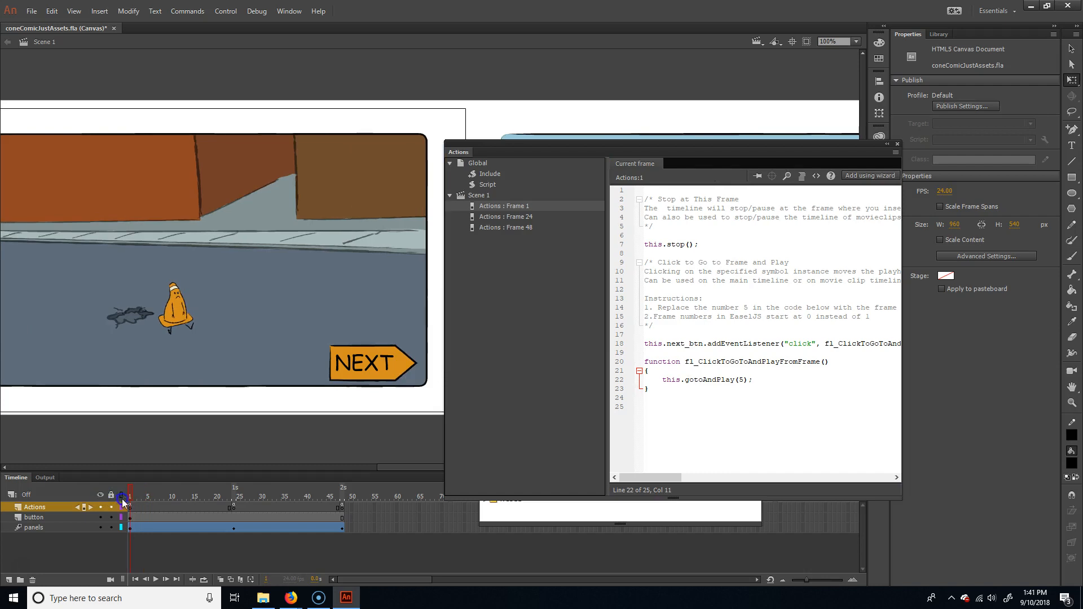
left_click(151, 500)
left_click_drag(150, 500, 234, 510)
left_click(424, 360)
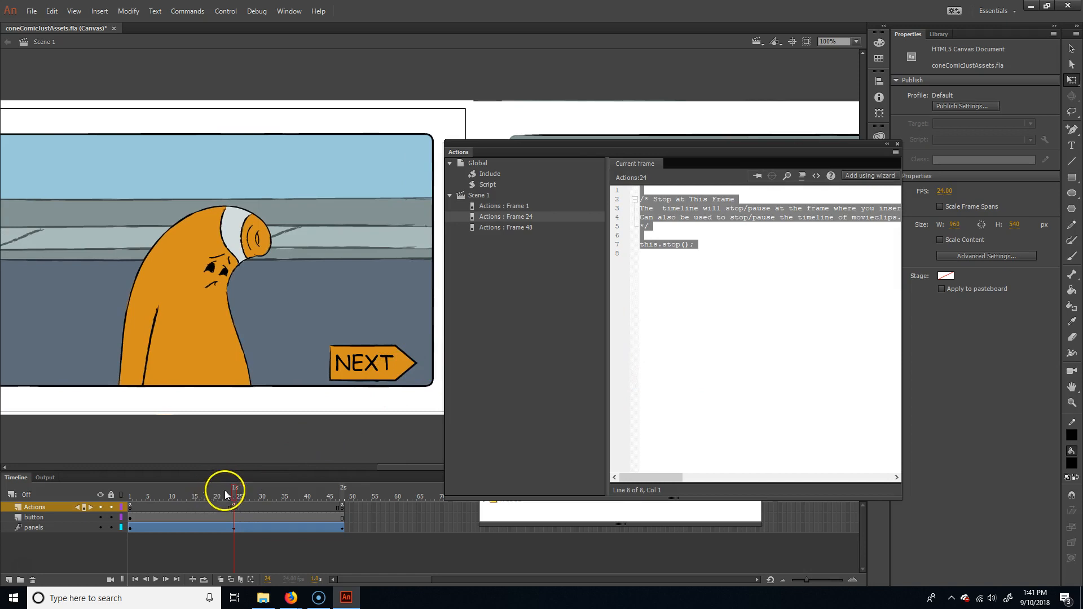
left_click(150, 496)
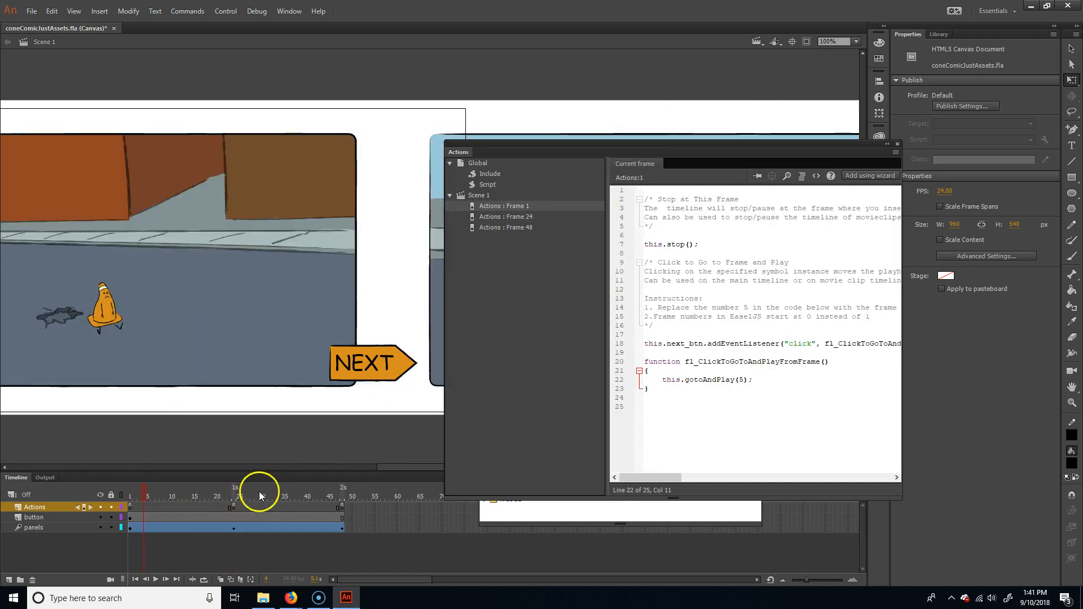
Replace gotoAndPlay(5) with play() in the button's click function so the line reads this.play();.
left_click(750, 381)
left_click(749, 381)
left_click_drag(735, 380, 683, 381)
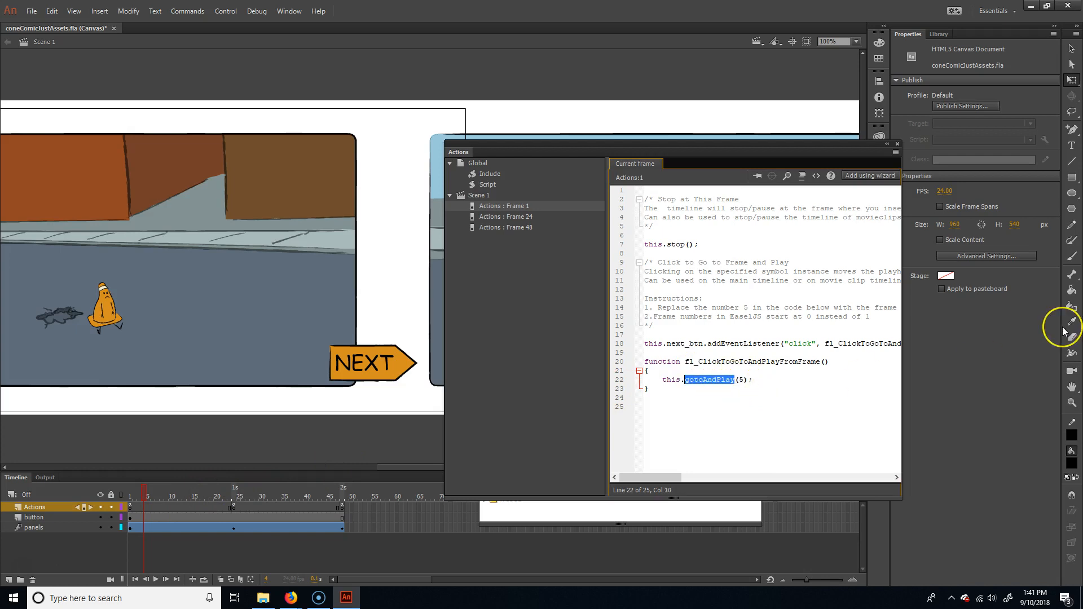
type("p")
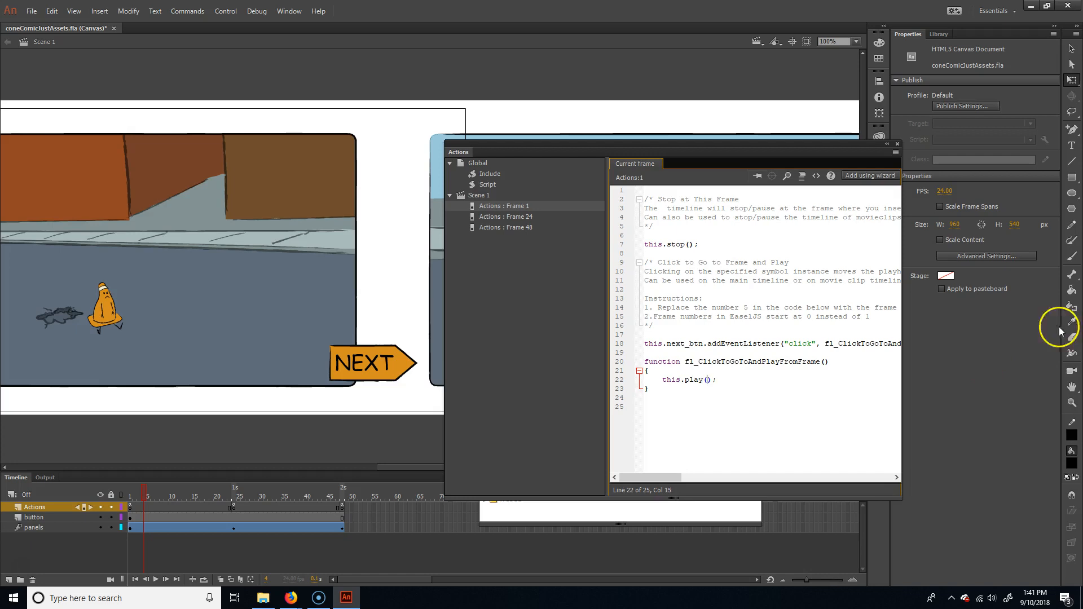
left_click_drag(717, 379, 665, 383)
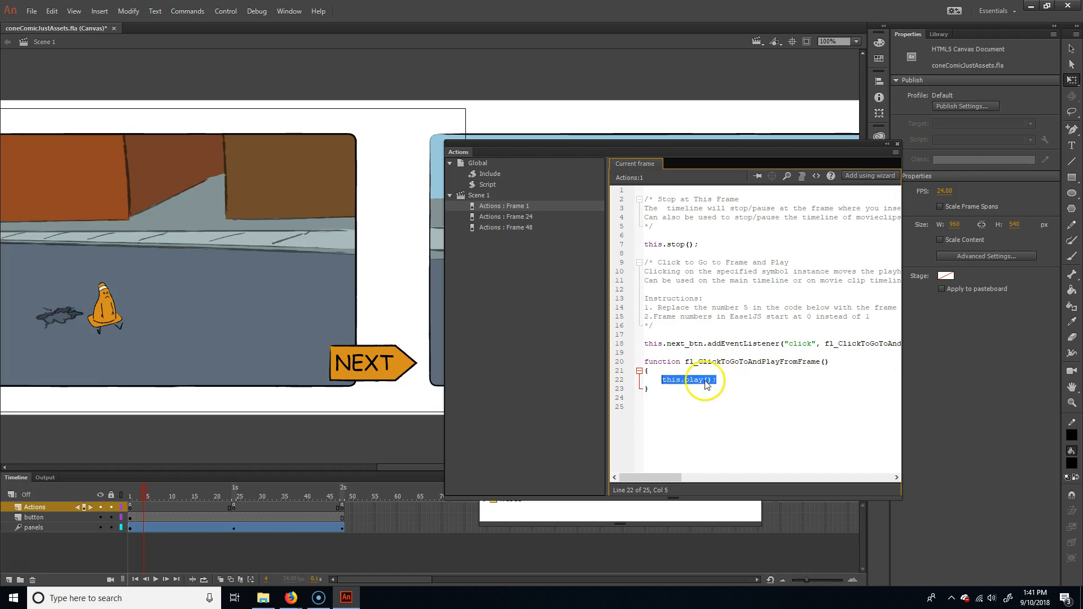
Check the button layer near its last frame and return the playhead to frame 1.
left_click(131, 495)
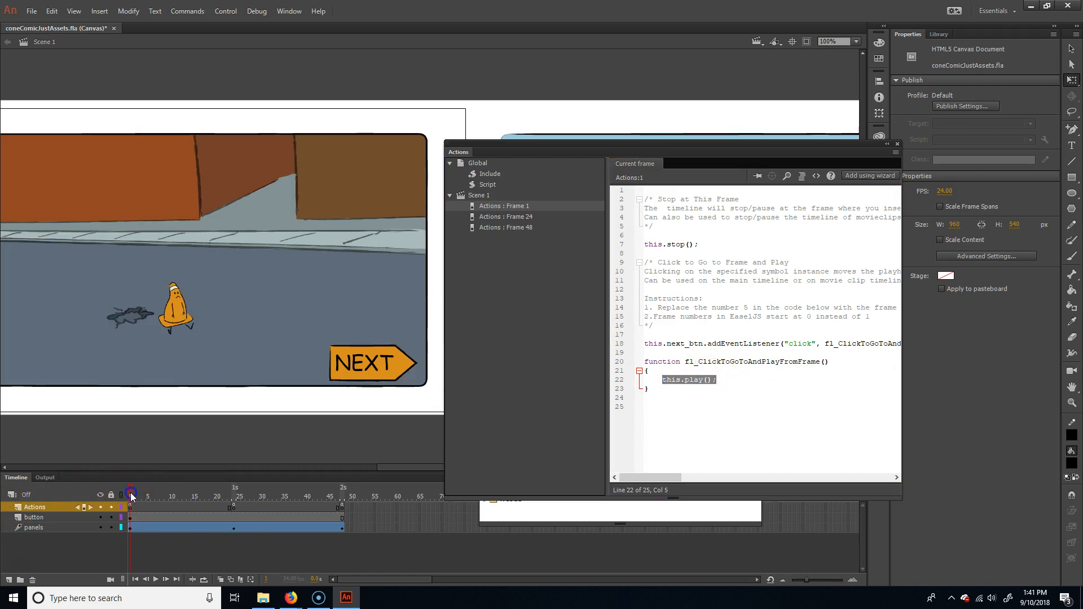
mouse_move(131, 493)
left_mouse_down()
mouse_move(345, 499)
mouse_move(125, 493)
left_mouse_up()
left_click(324, 517)
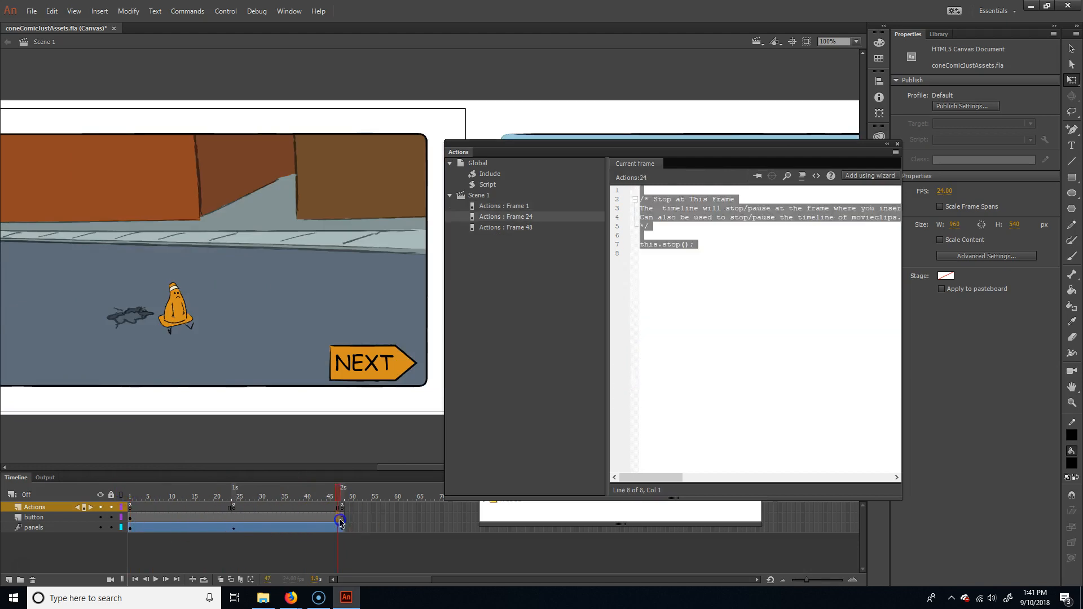
left_click_drag(199, 493, 130, 494)
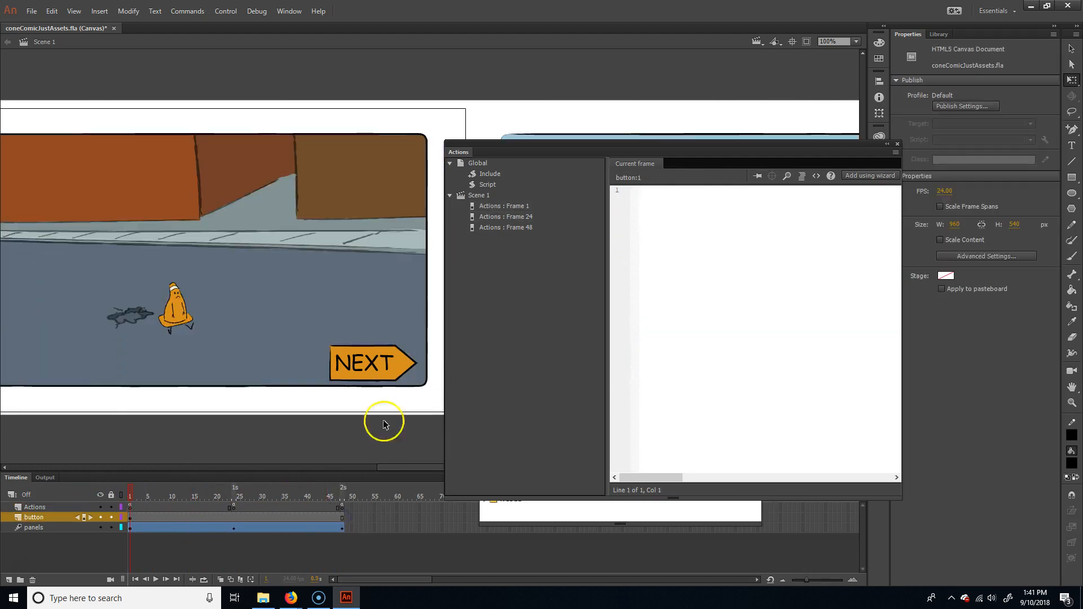
Close the Actions editor and test the movie in the browser, repeatedly advancing through the comic panels with the NEXT button.
left_click(898, 144)
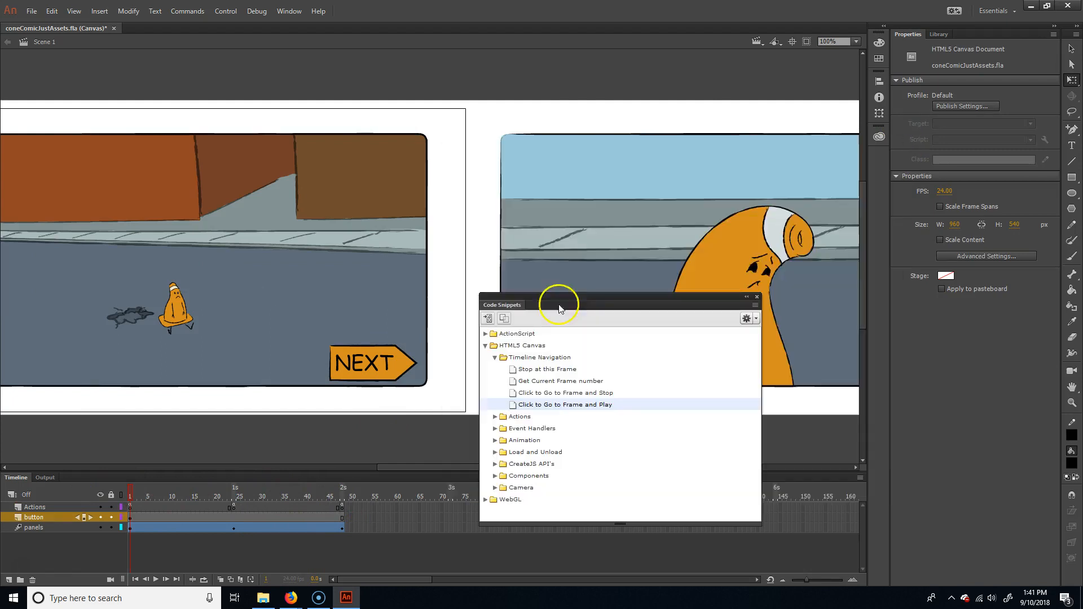
left_click(350, 437)
key("ctrl+Return")
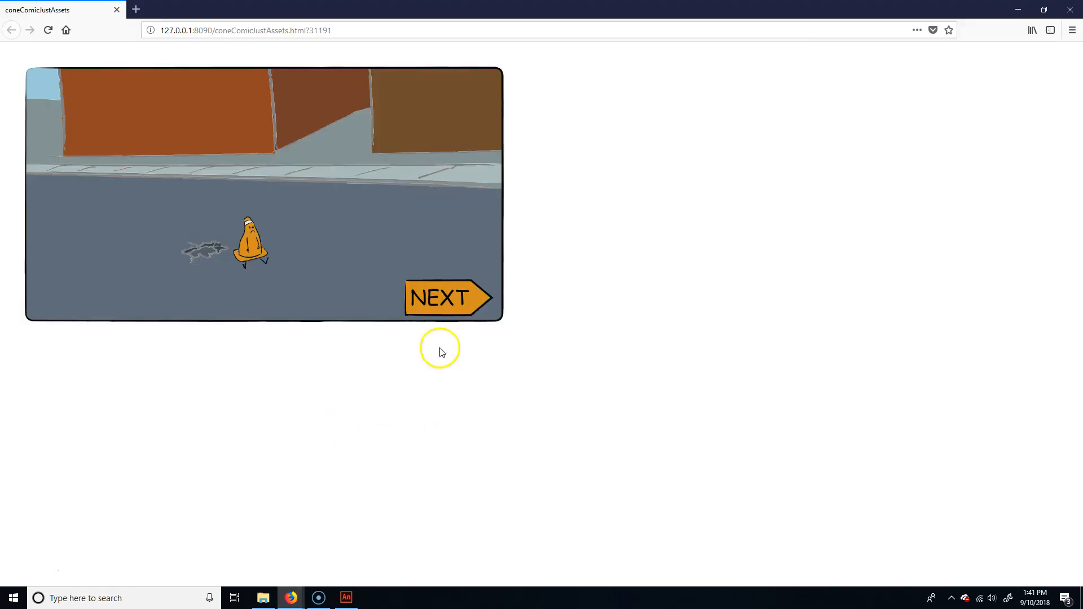
left_click(456, 306)
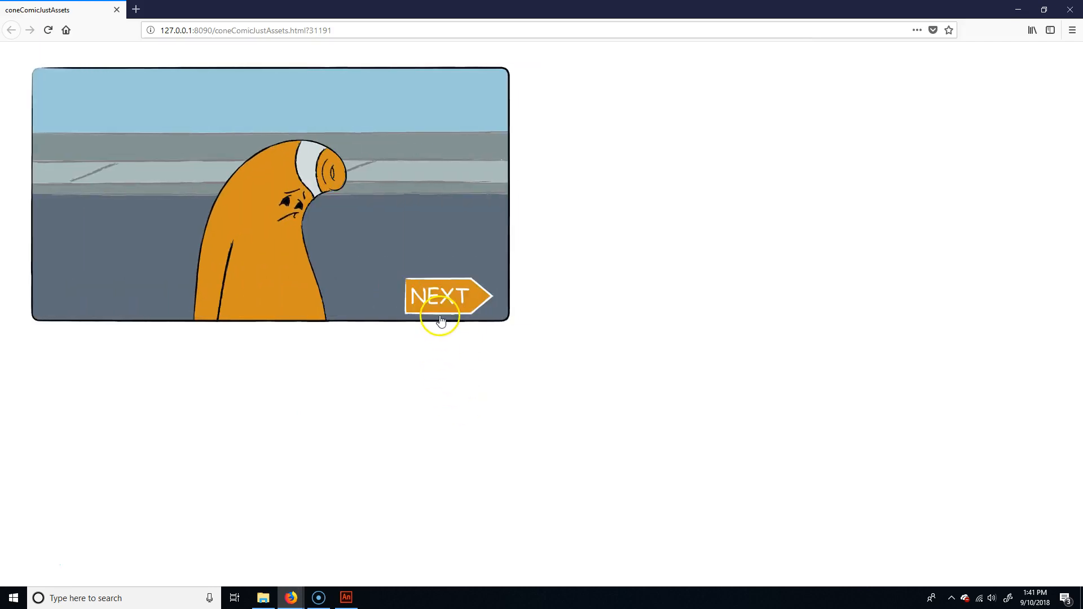
left_click(447, 296)
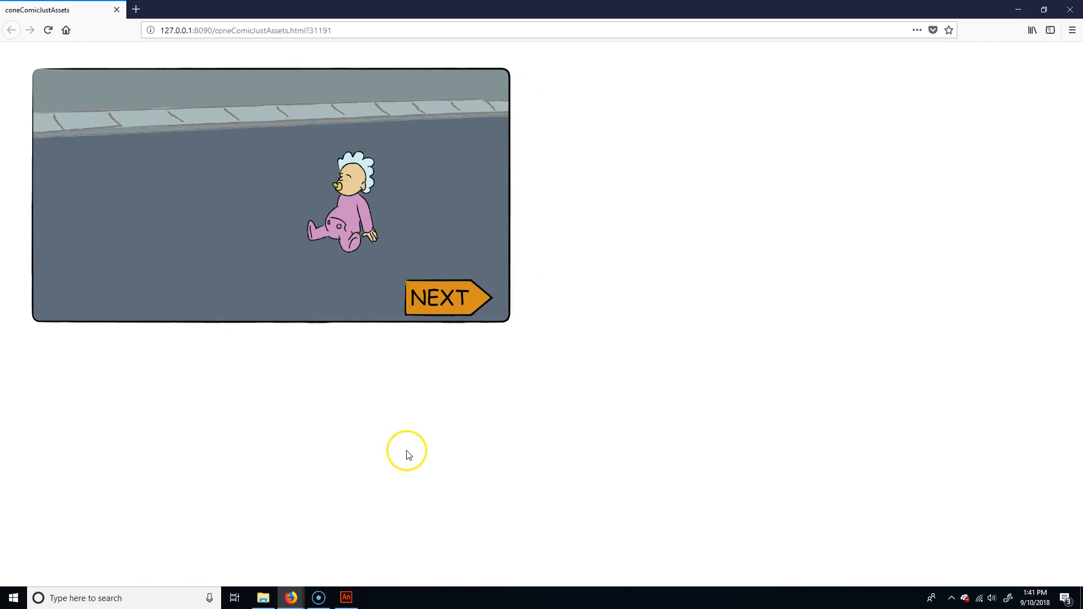
left_click(446, 297)
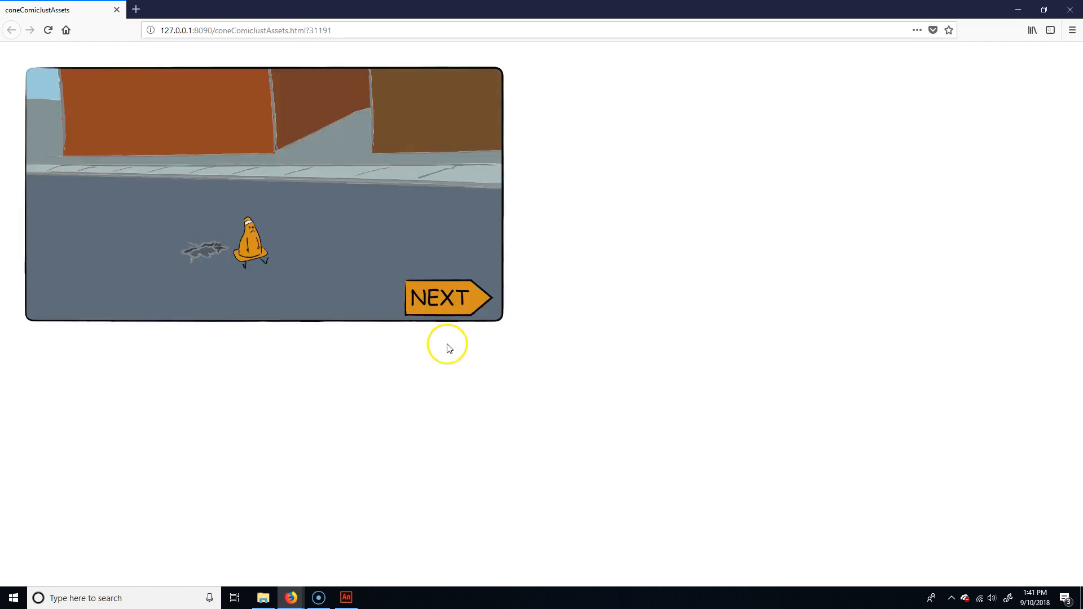
left_click(450, 300)
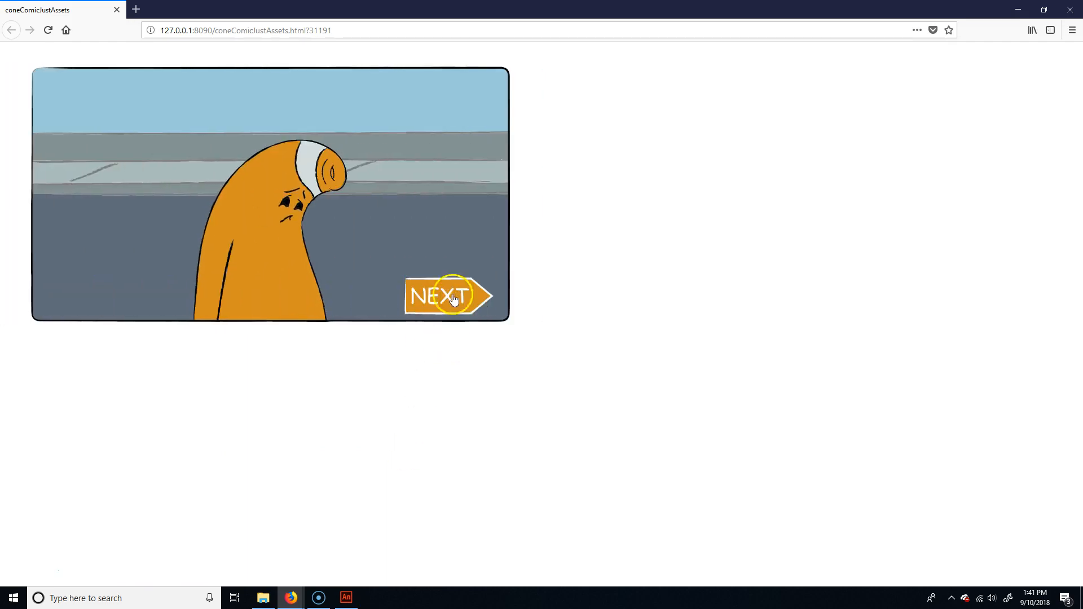
left_click(446, 299)
left_click(445, 299)
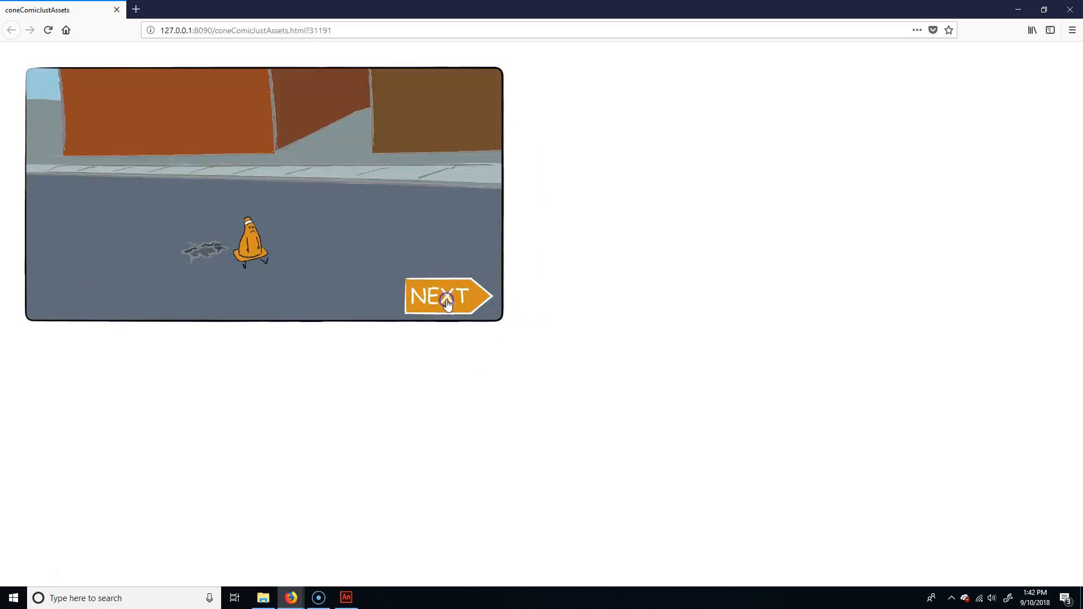
left_click(445, 297)
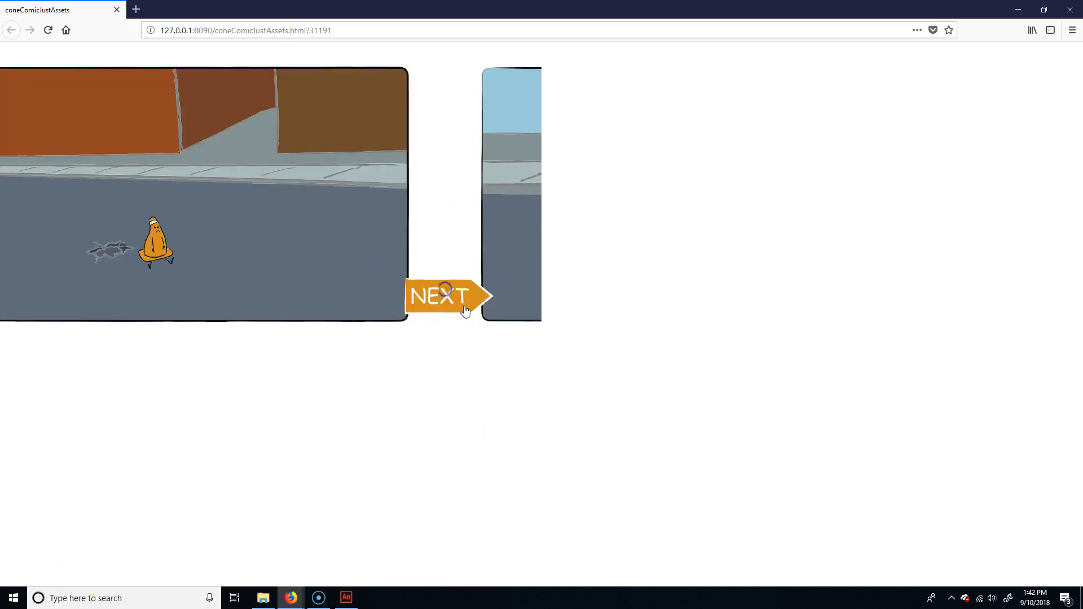